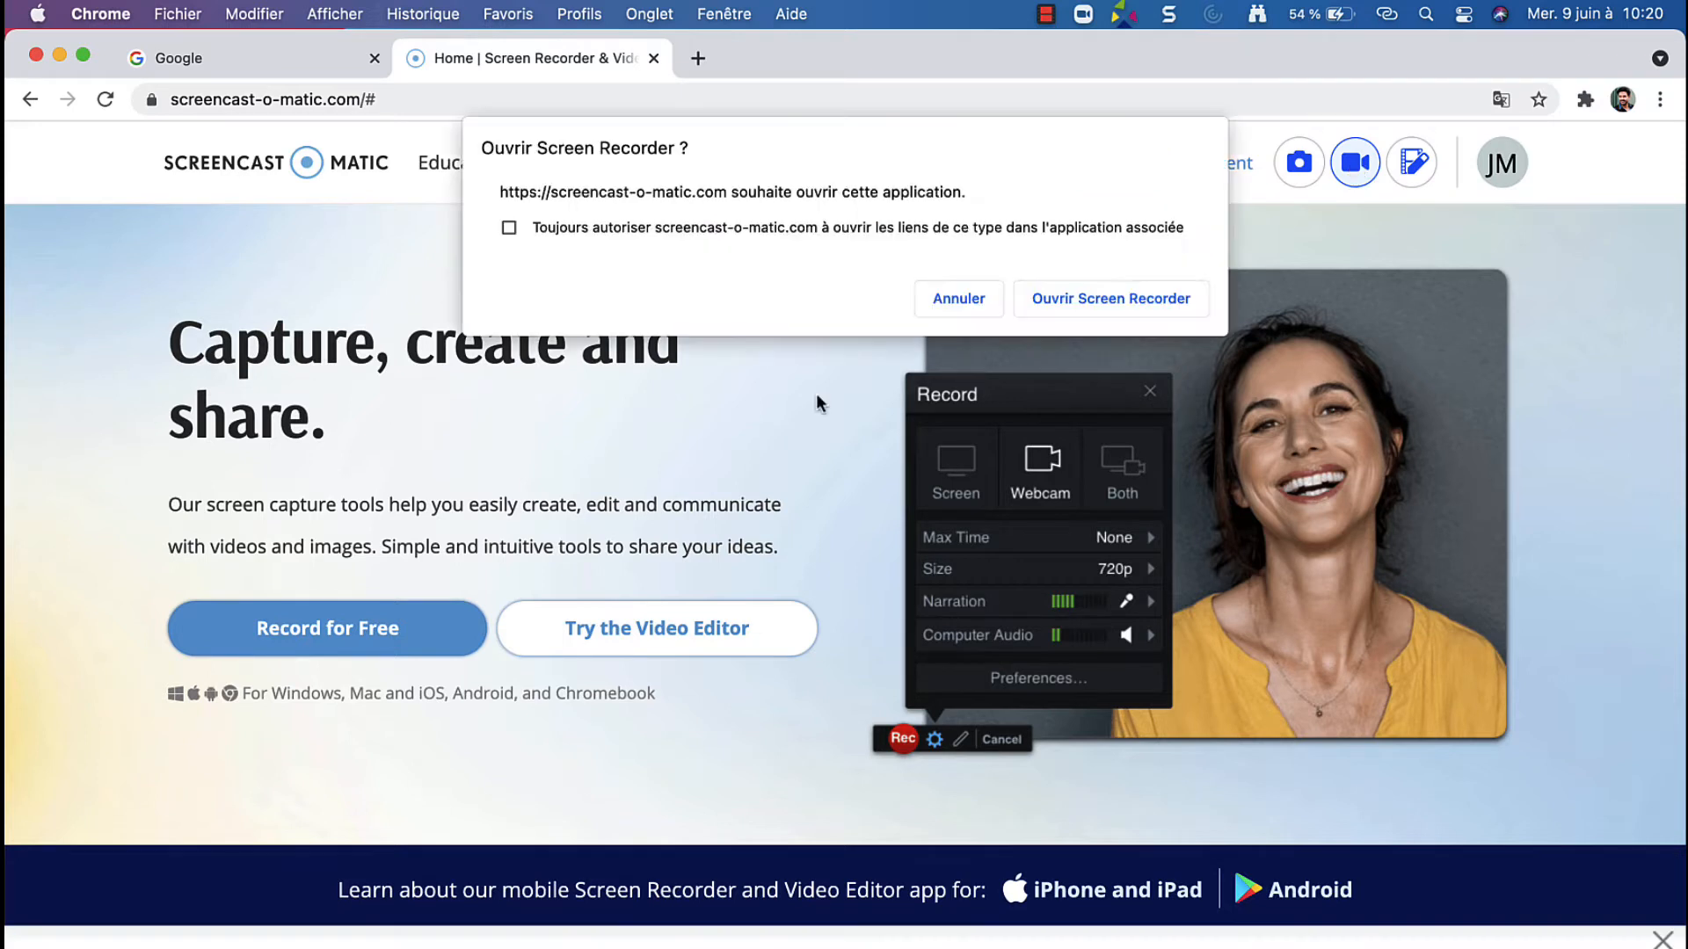
Step: Allow screencast-o-matic.com to open Screen Recorder
left_click(1120, 299)
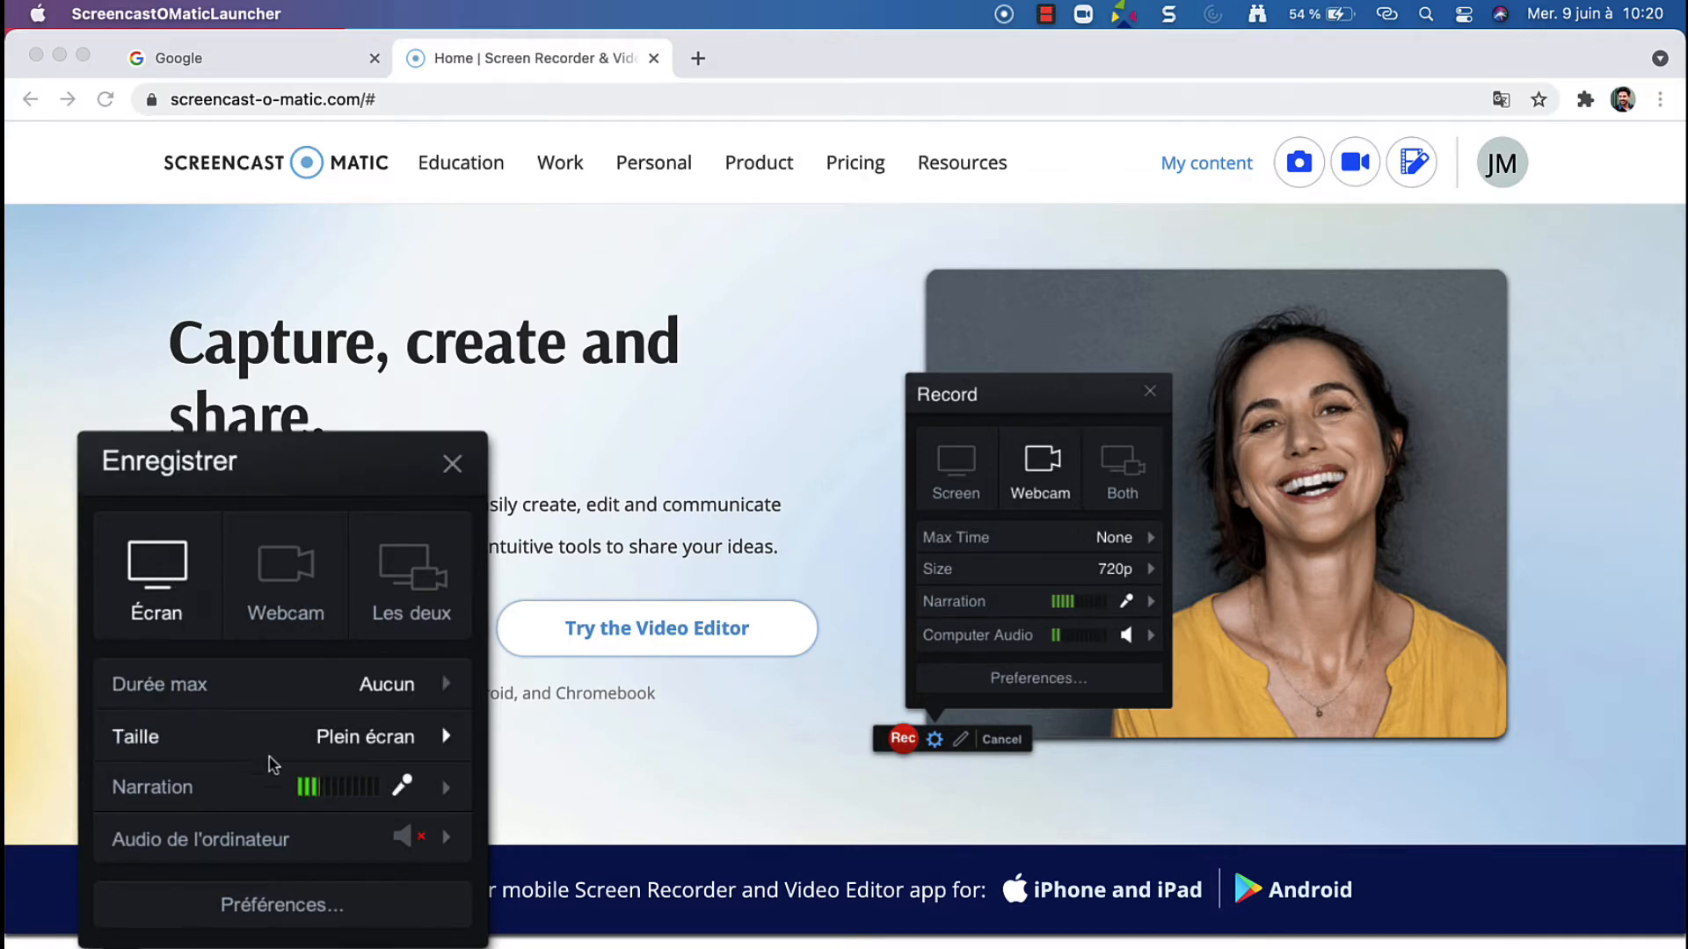
Step: Try the 720p recording size with its capture frame moved over the page, and return the size to Plein écran
left_click(407, 743)
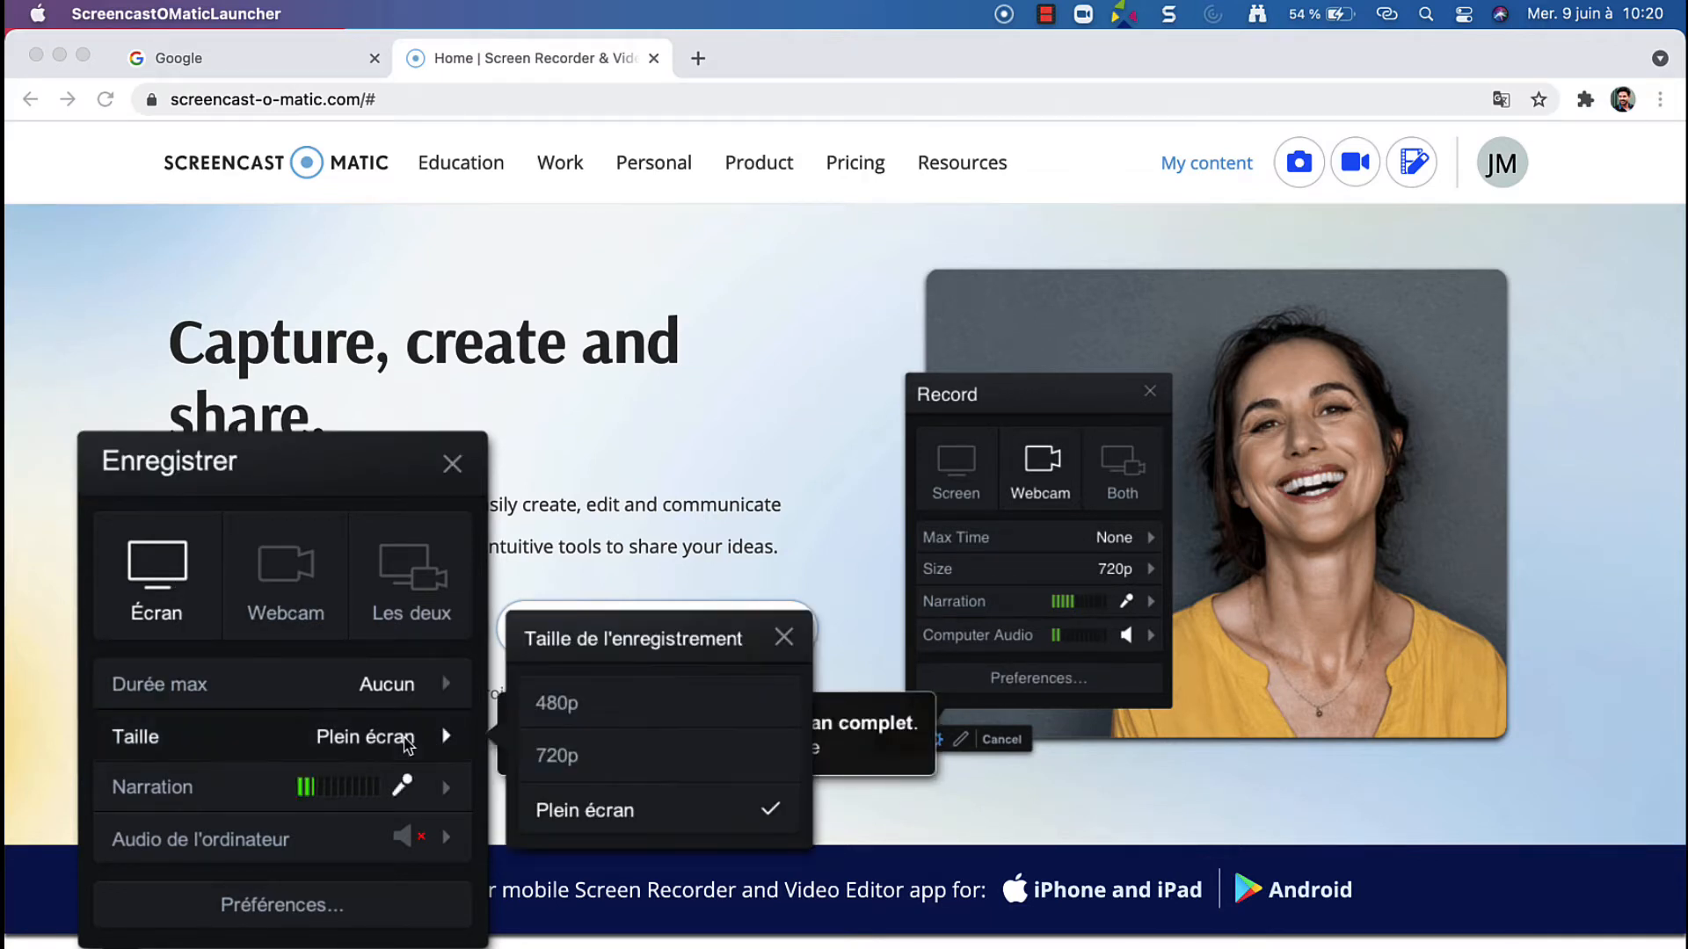
left_click(565, 755)
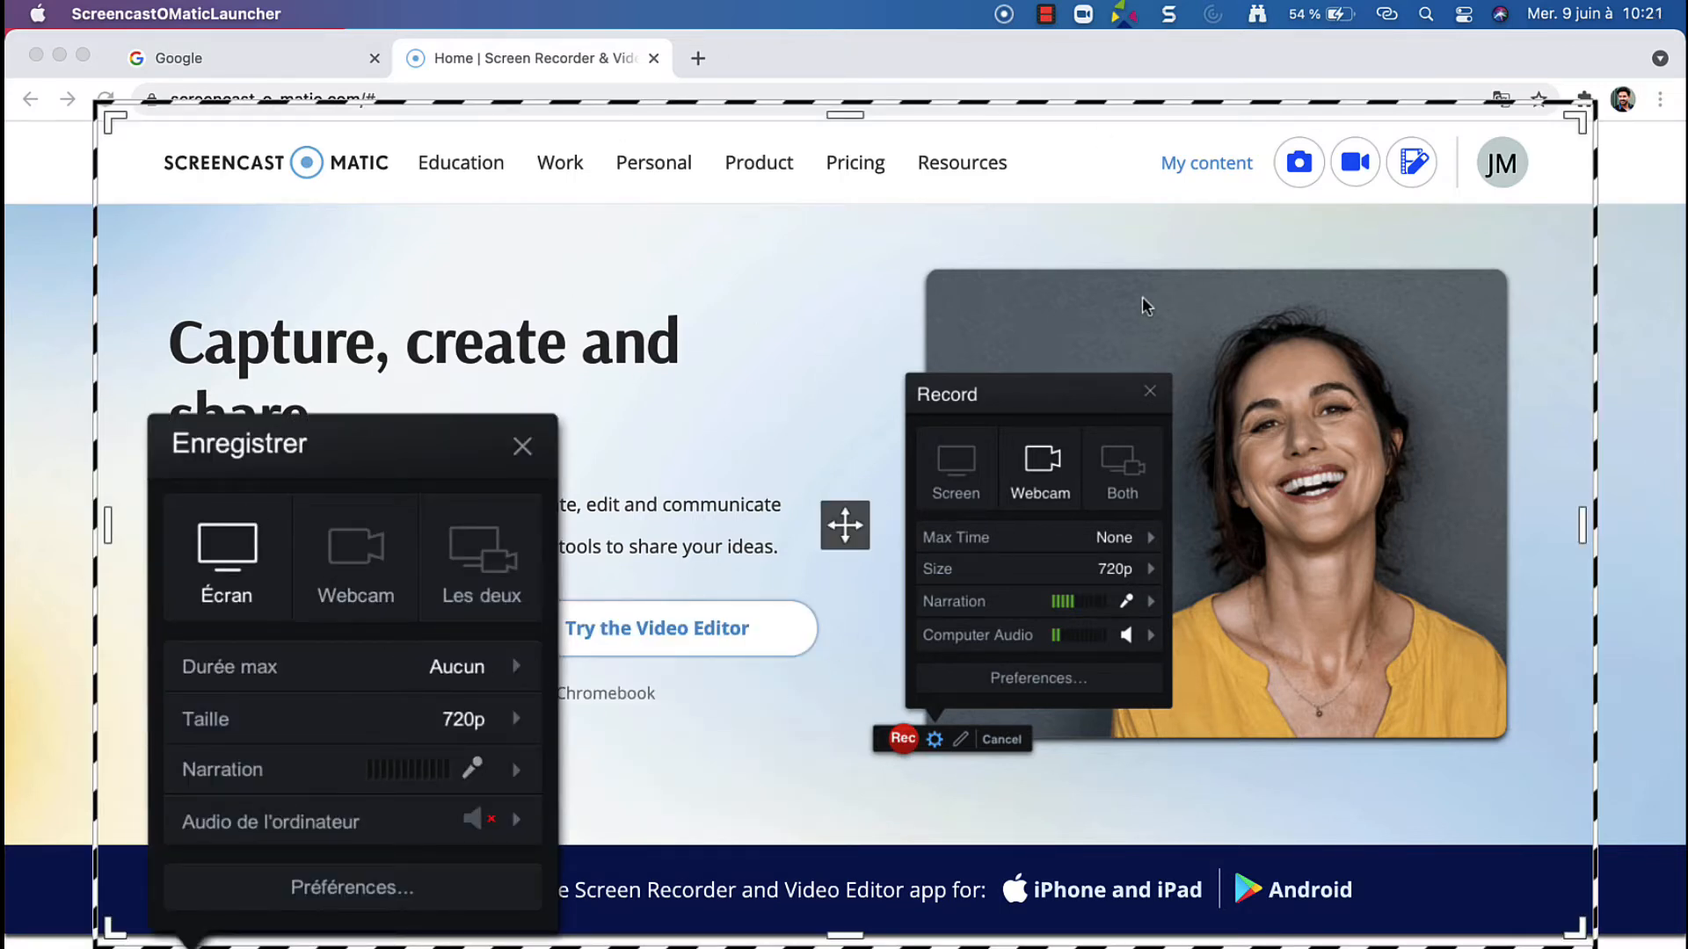
left_click(1565, 106)
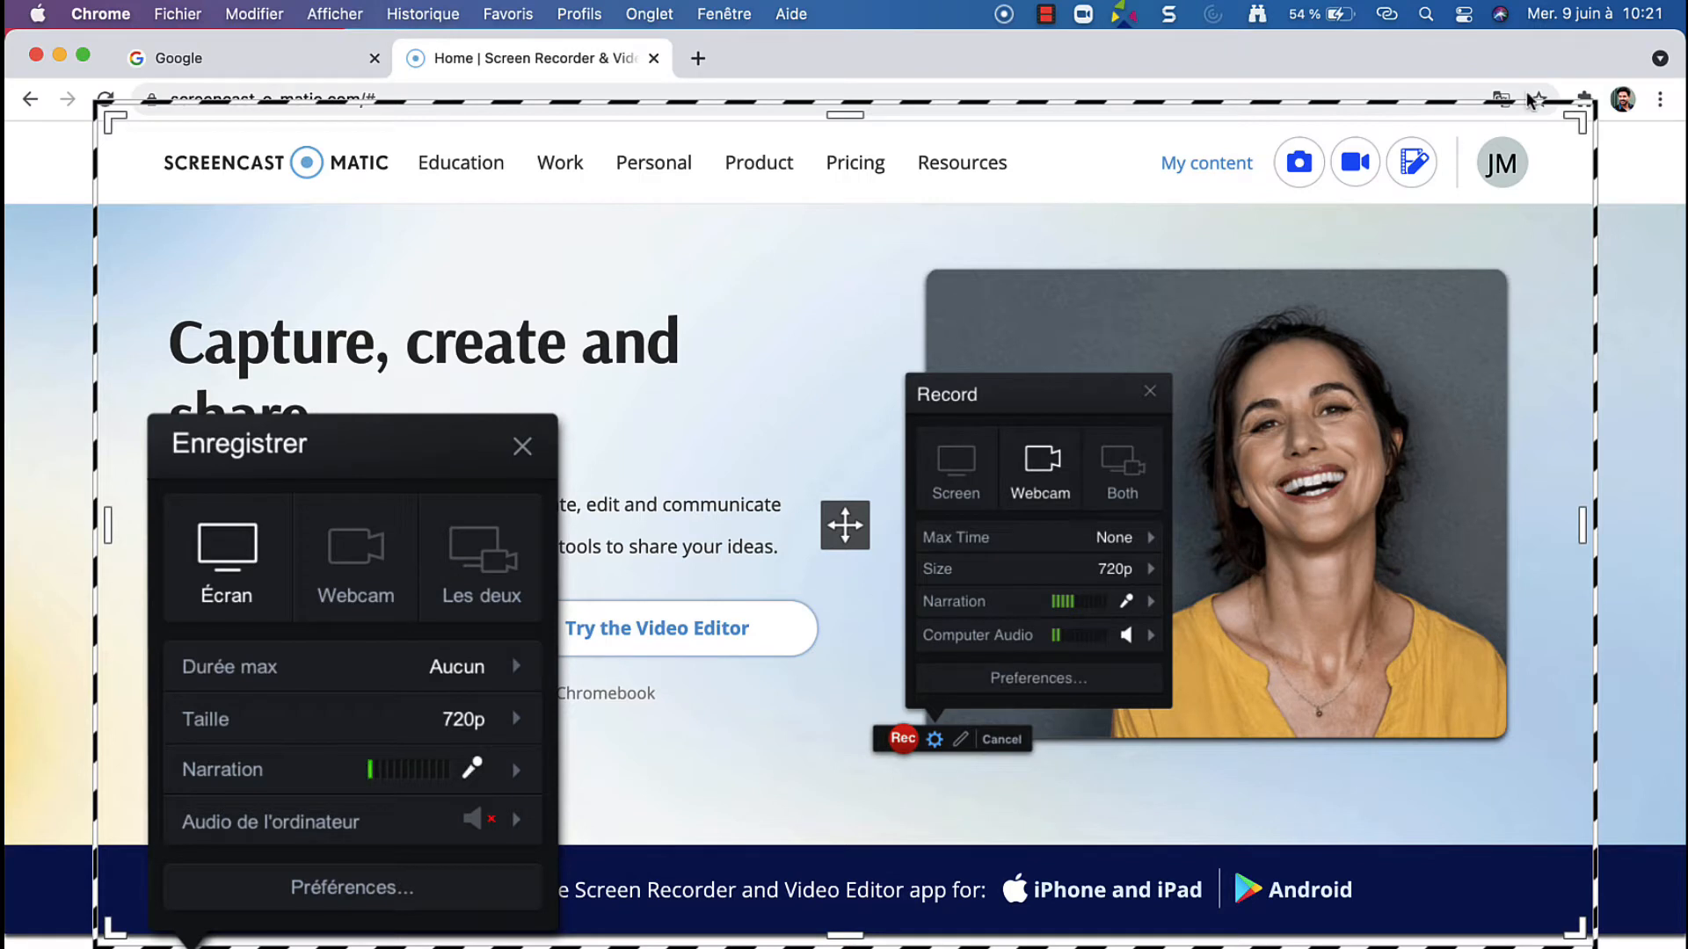
left_click_drag(1584, 115, 1559, 91)
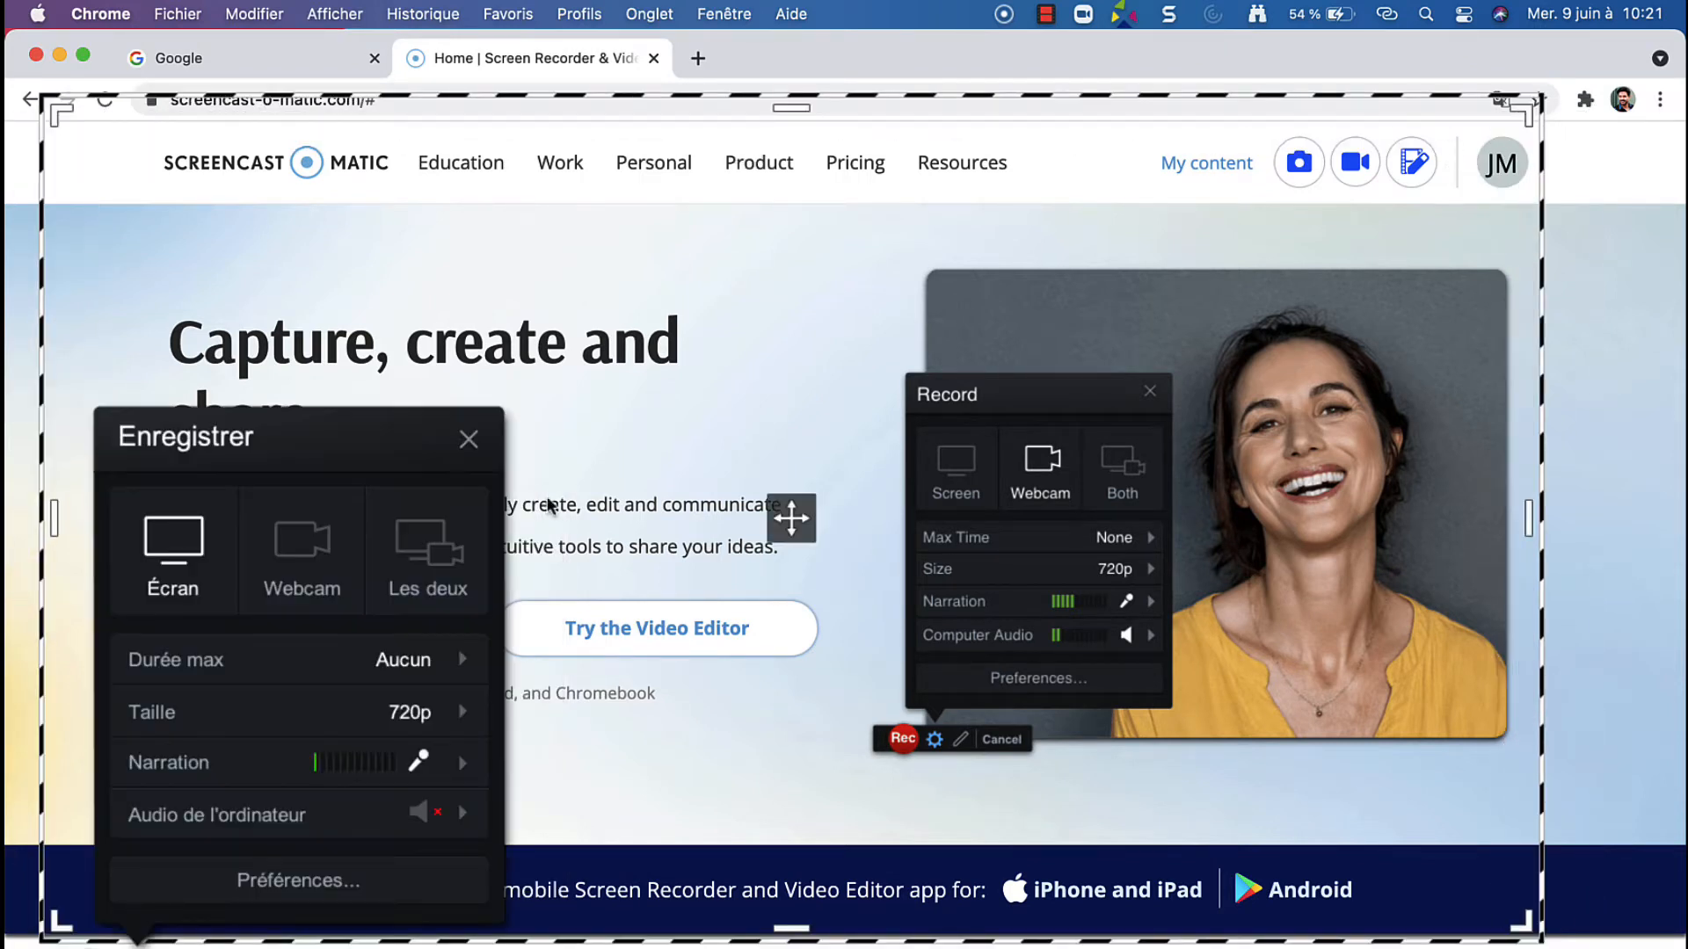
left_click(435, 712)
left_click(603, 821)
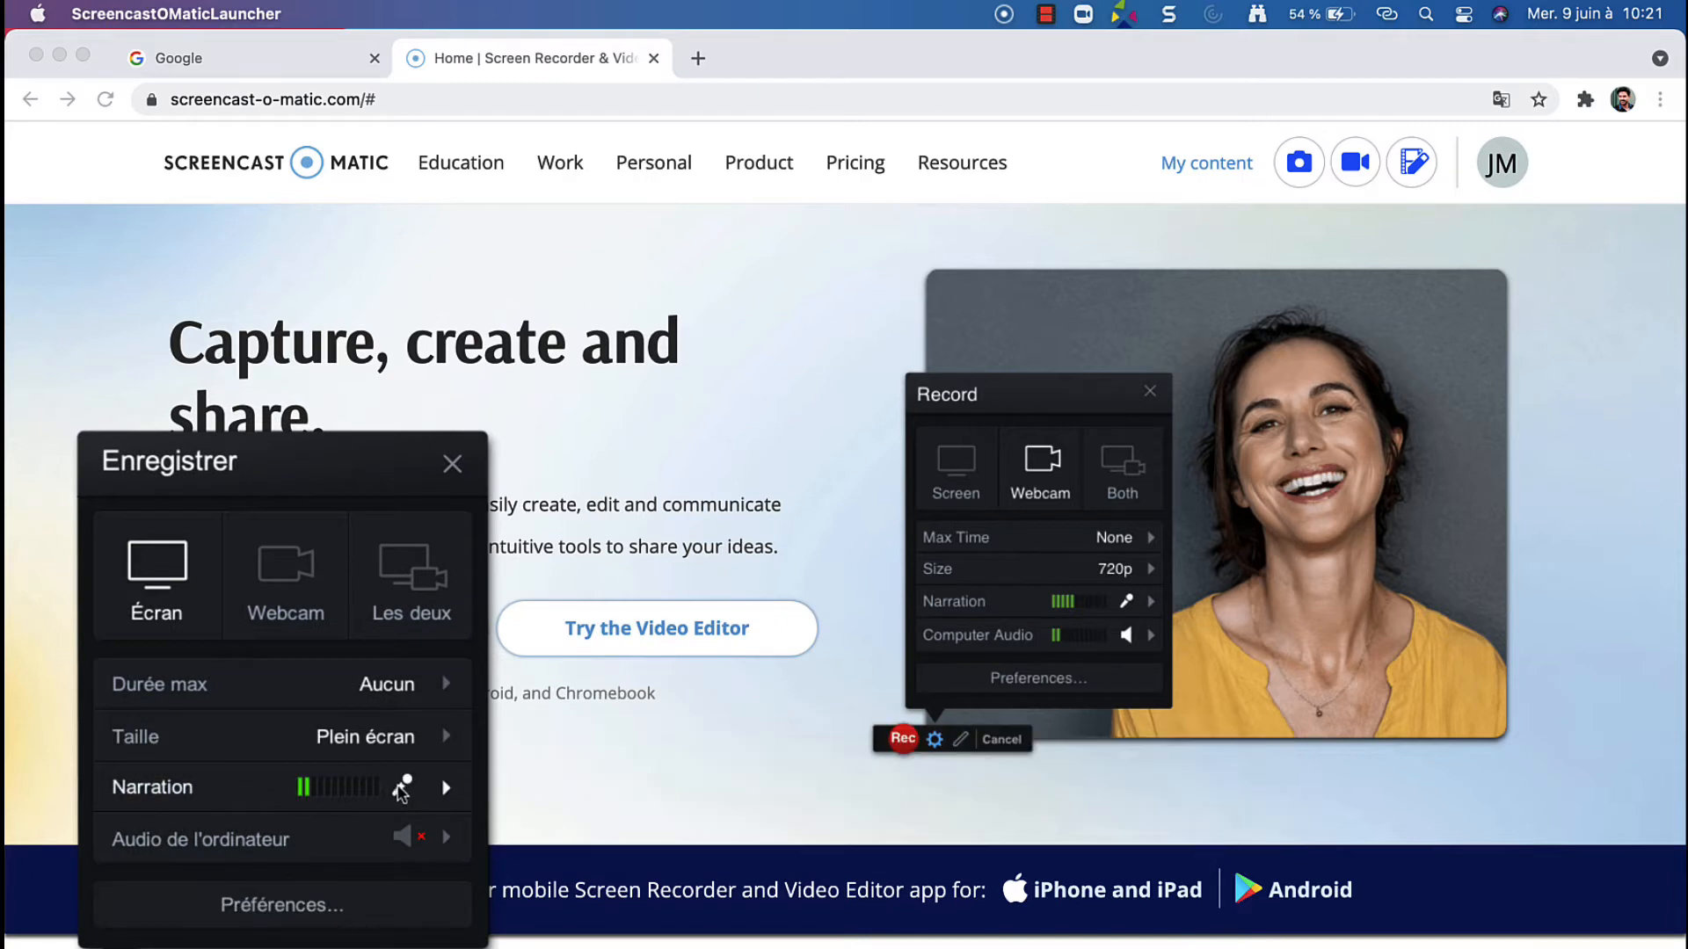
Step: Review the microphone choices for the narration and start recording the full screen
left_click(446, 786)
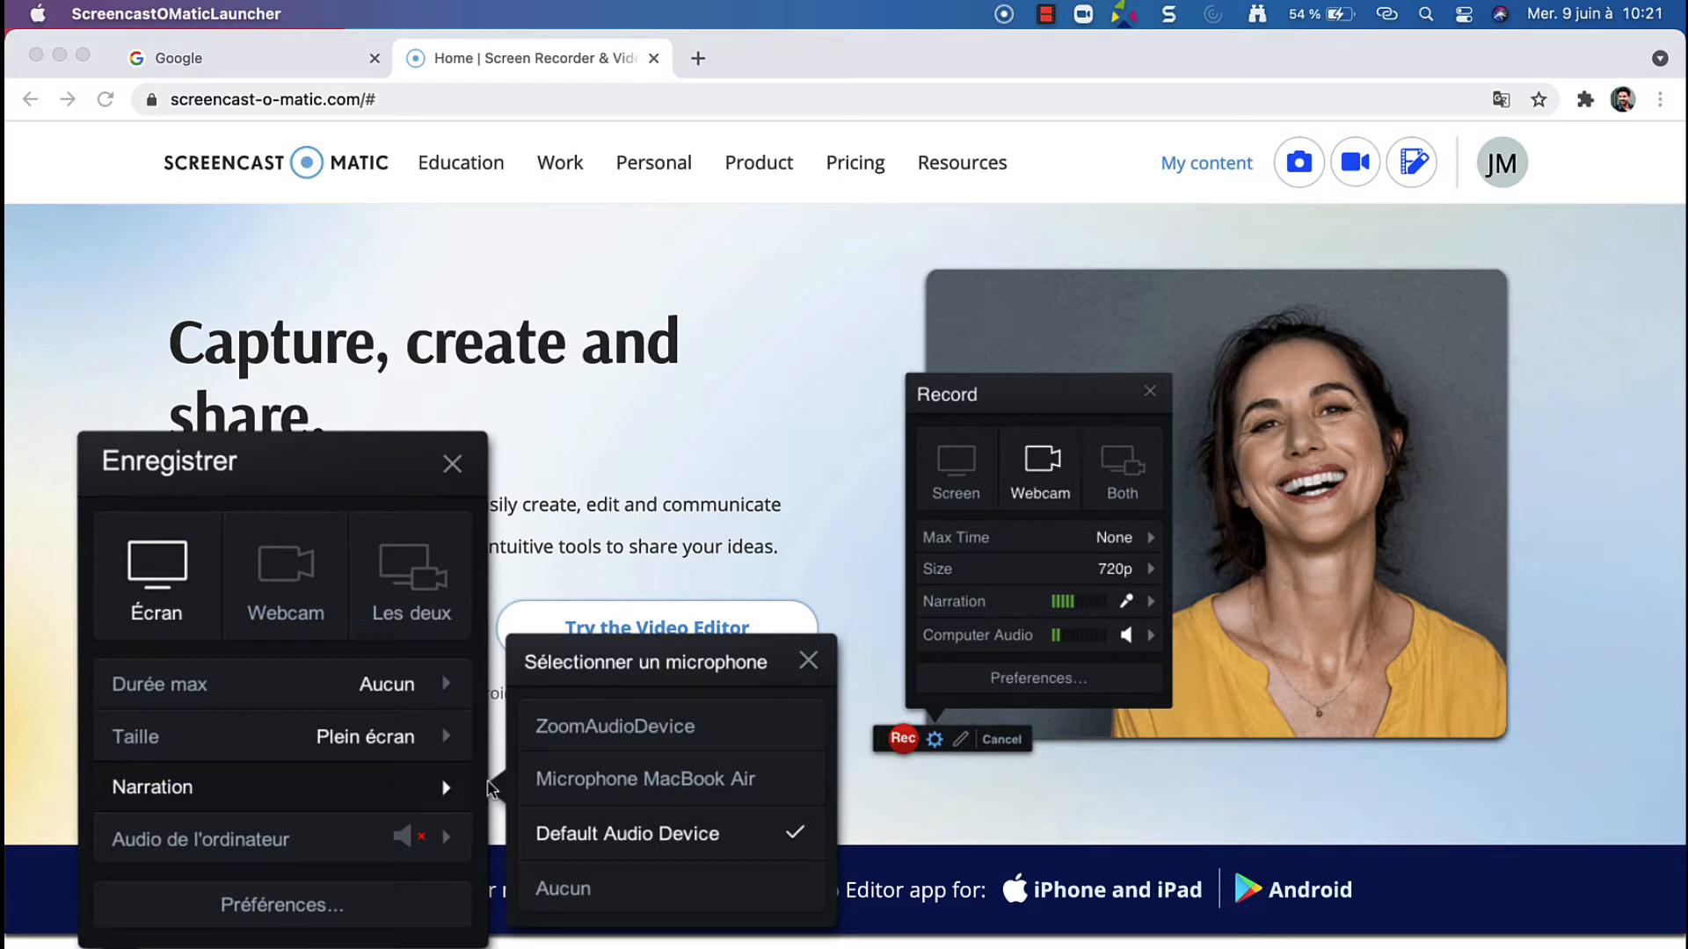
left_click(719, 420)
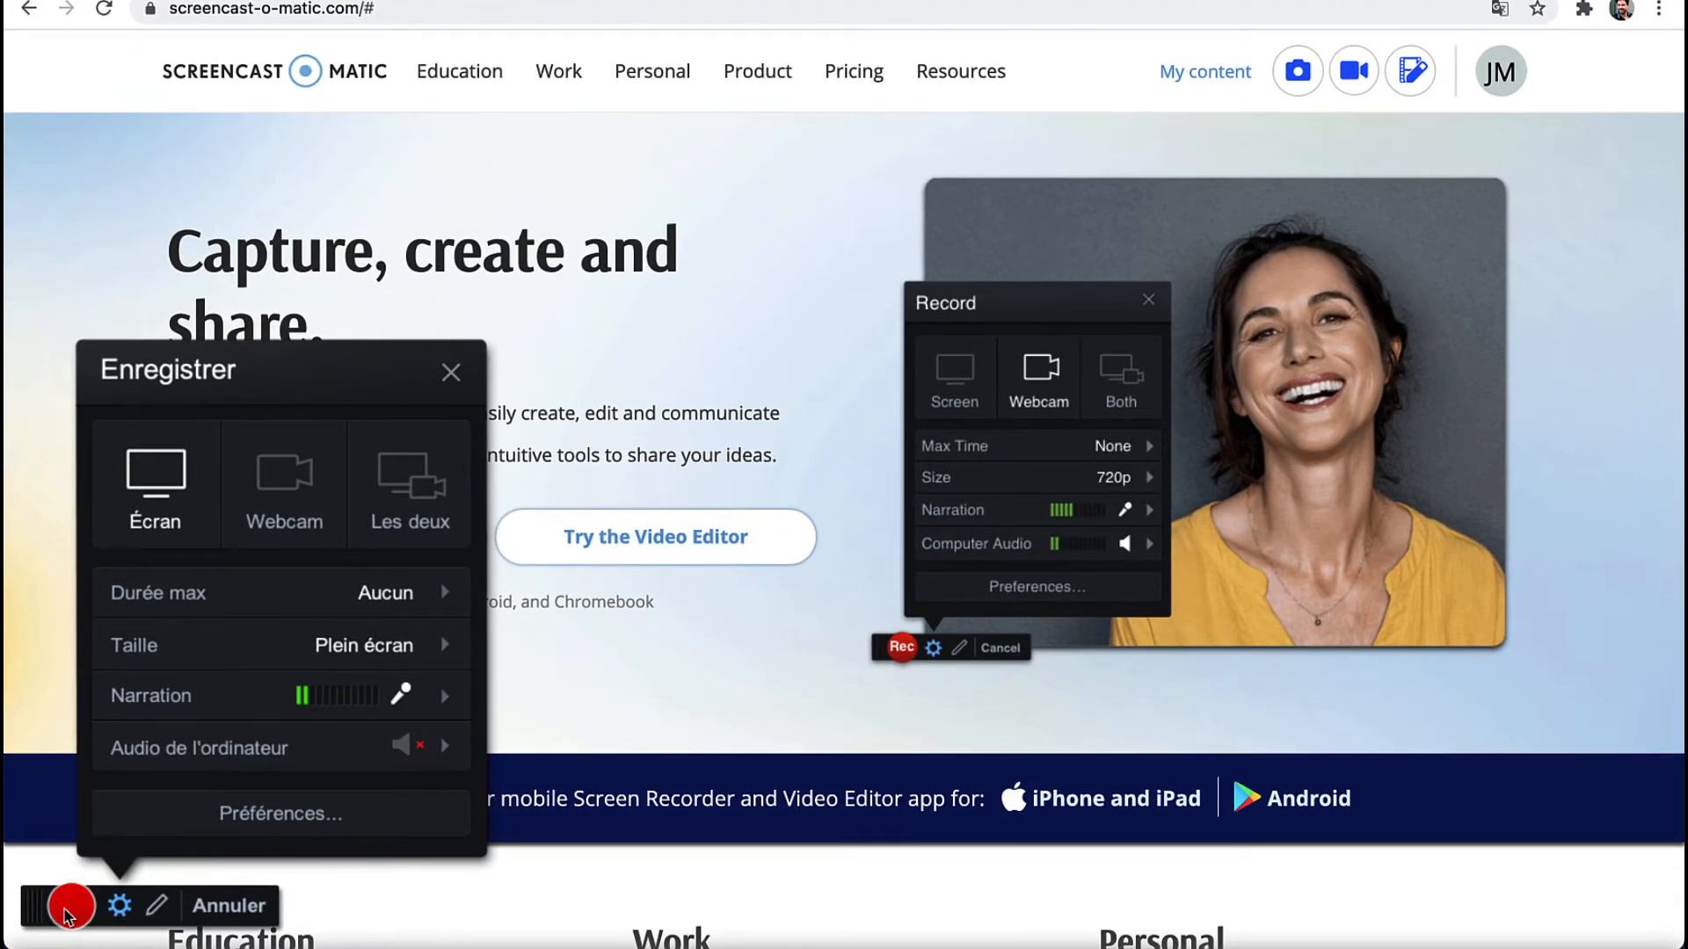
left_click(67, 913)
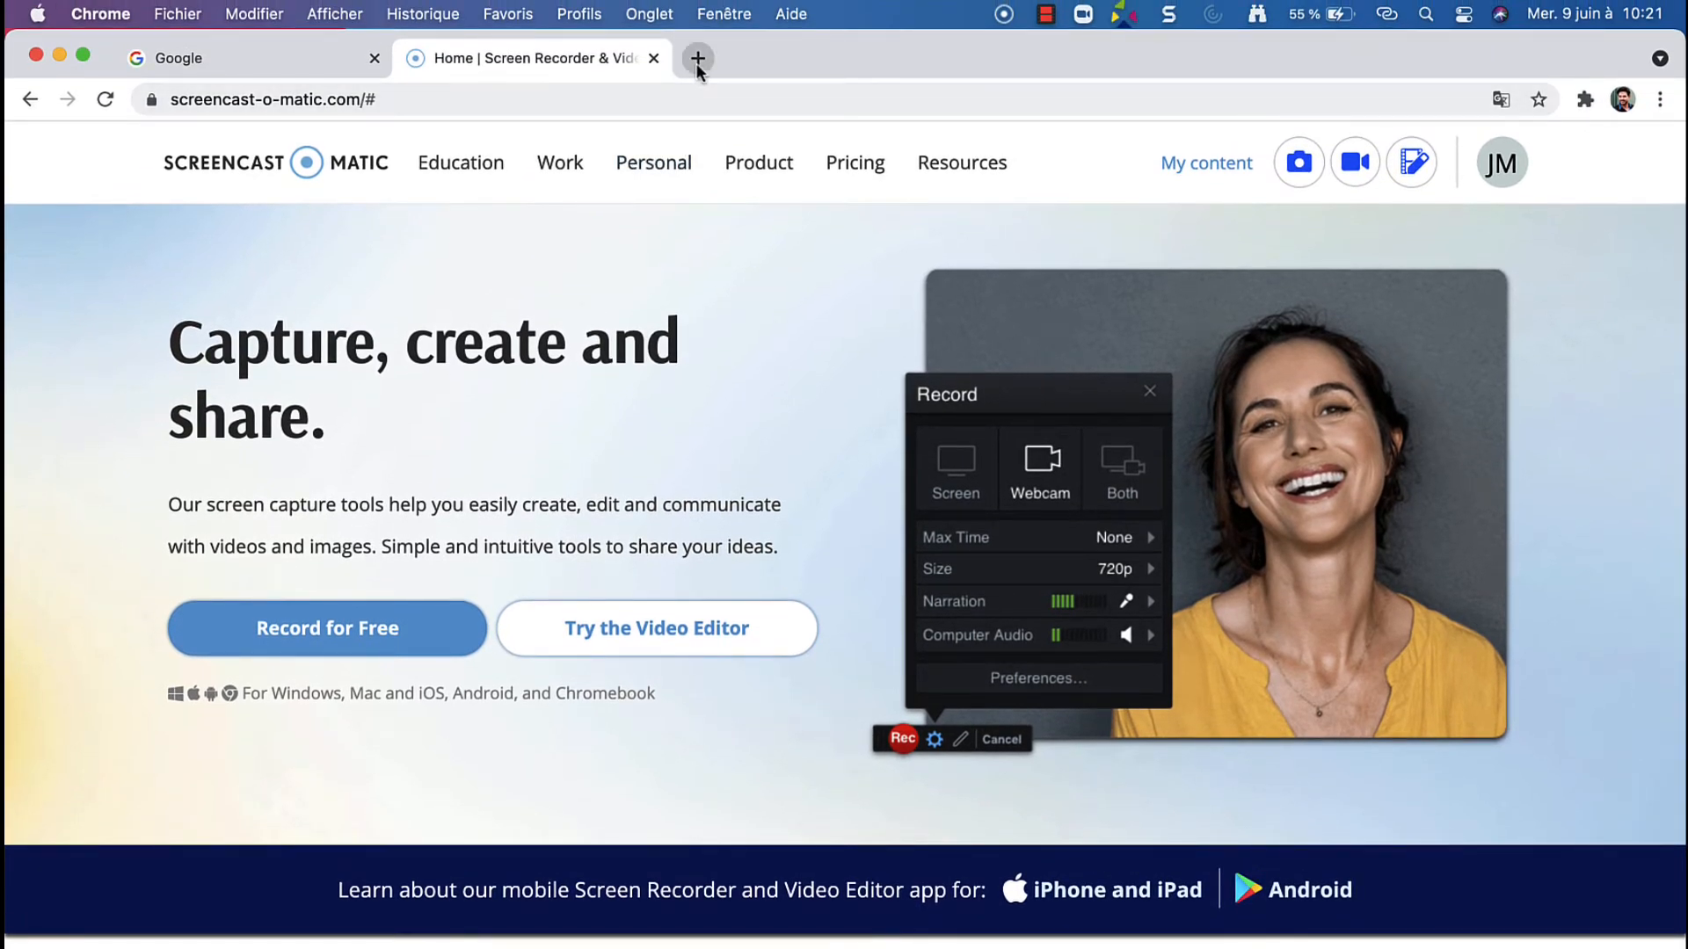
Step: Open imtcast.imt.fr in a new browser tab
left_click(697, 30)
type("imtcast.imt.fr")
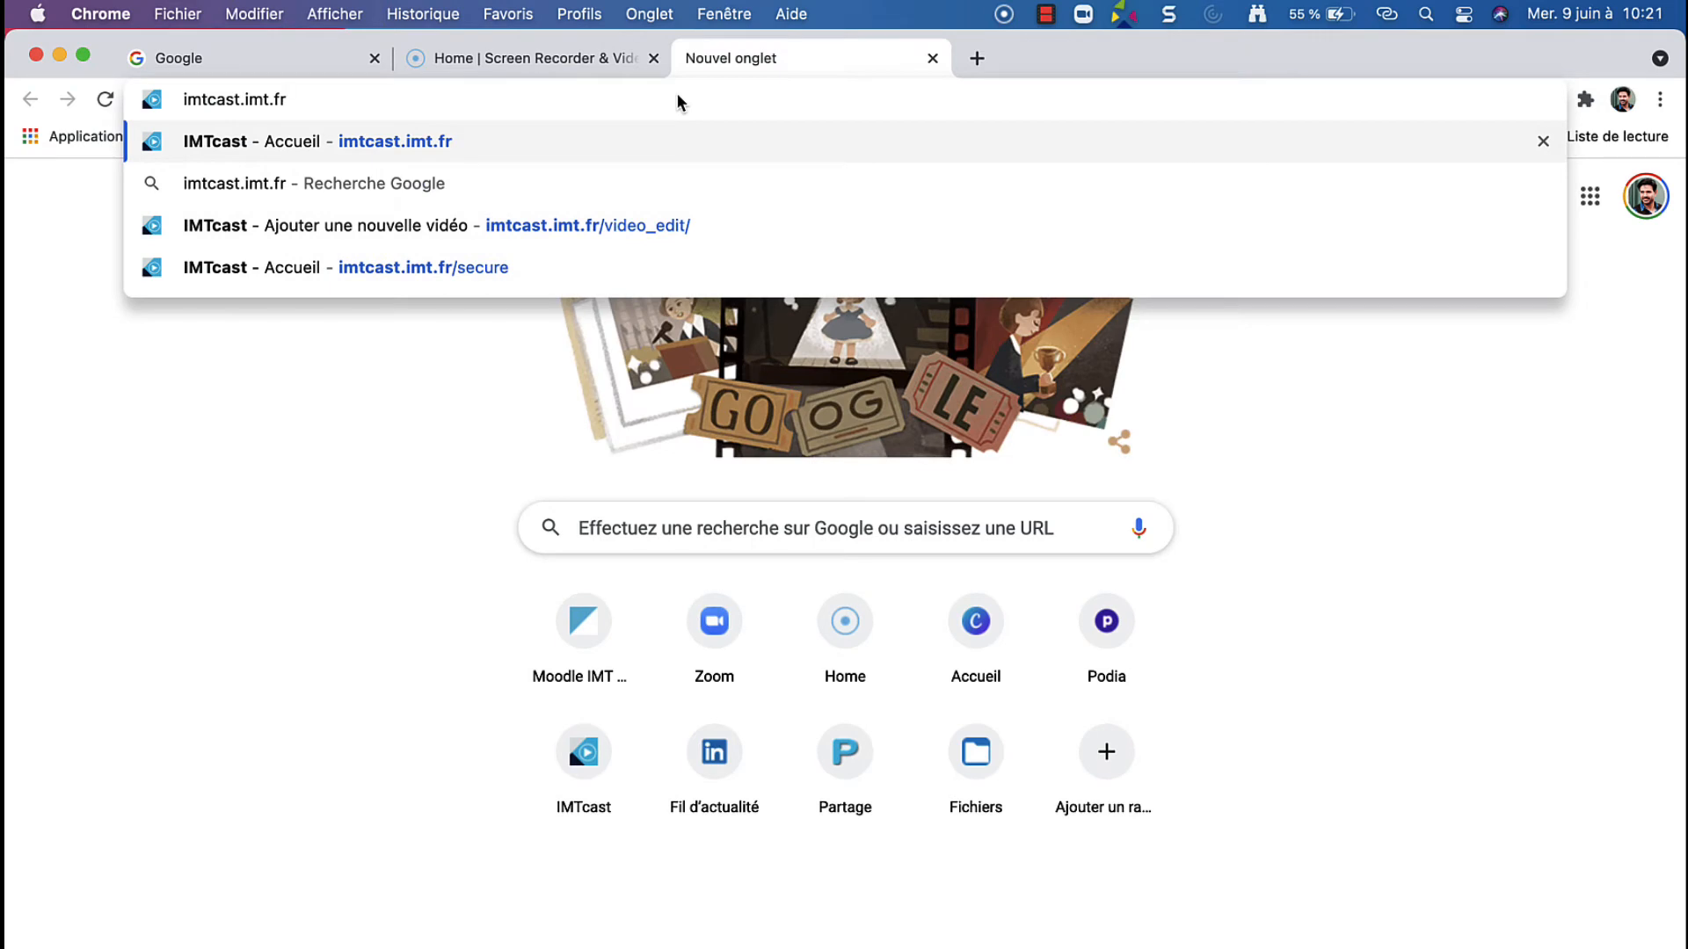
key("Return")
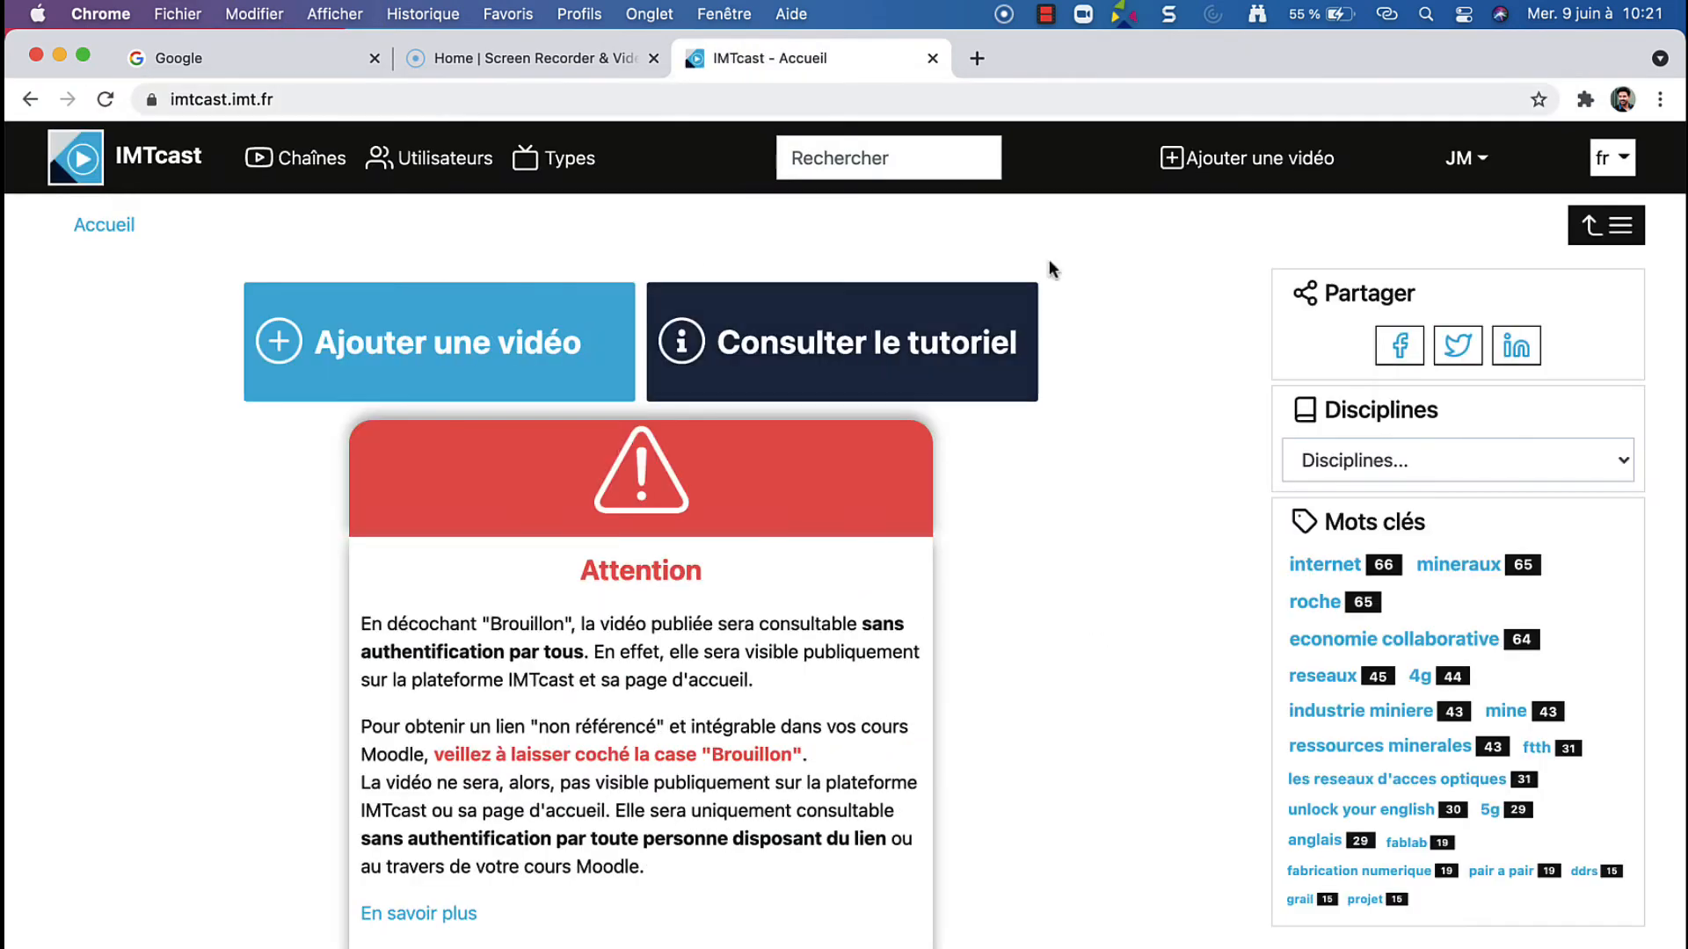
Step: Sign out of the IMTcast account and reconnect by choosing IMT Atlantique as the institution
left_click(1467, 157)
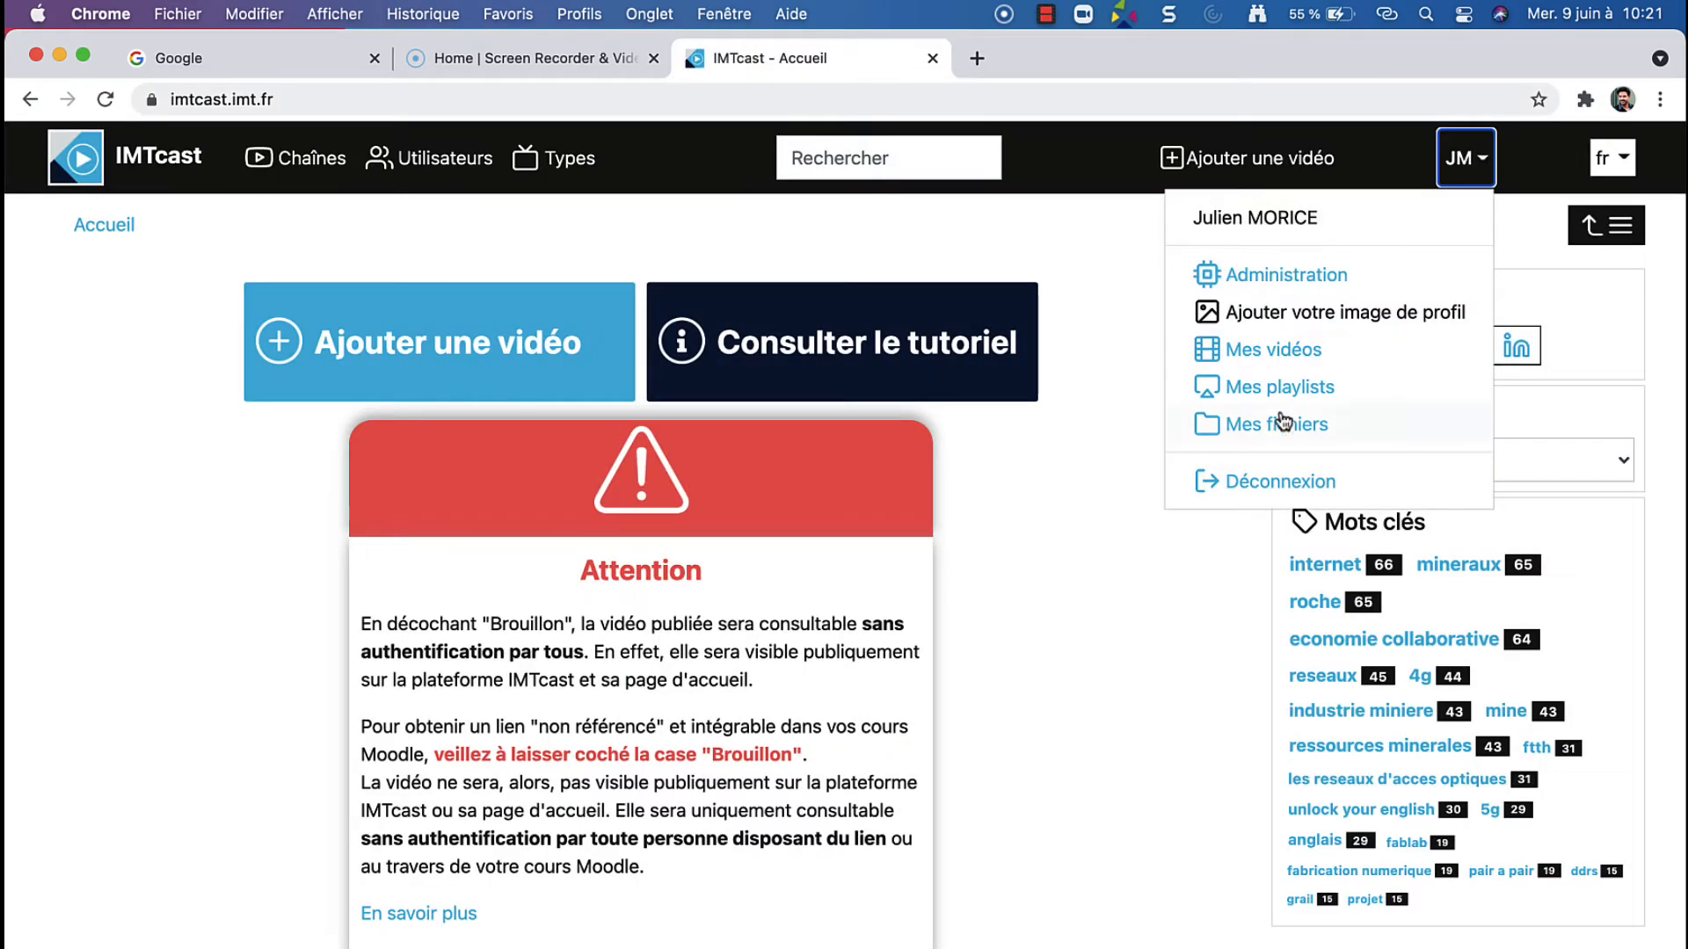
left_click(1274, 483)
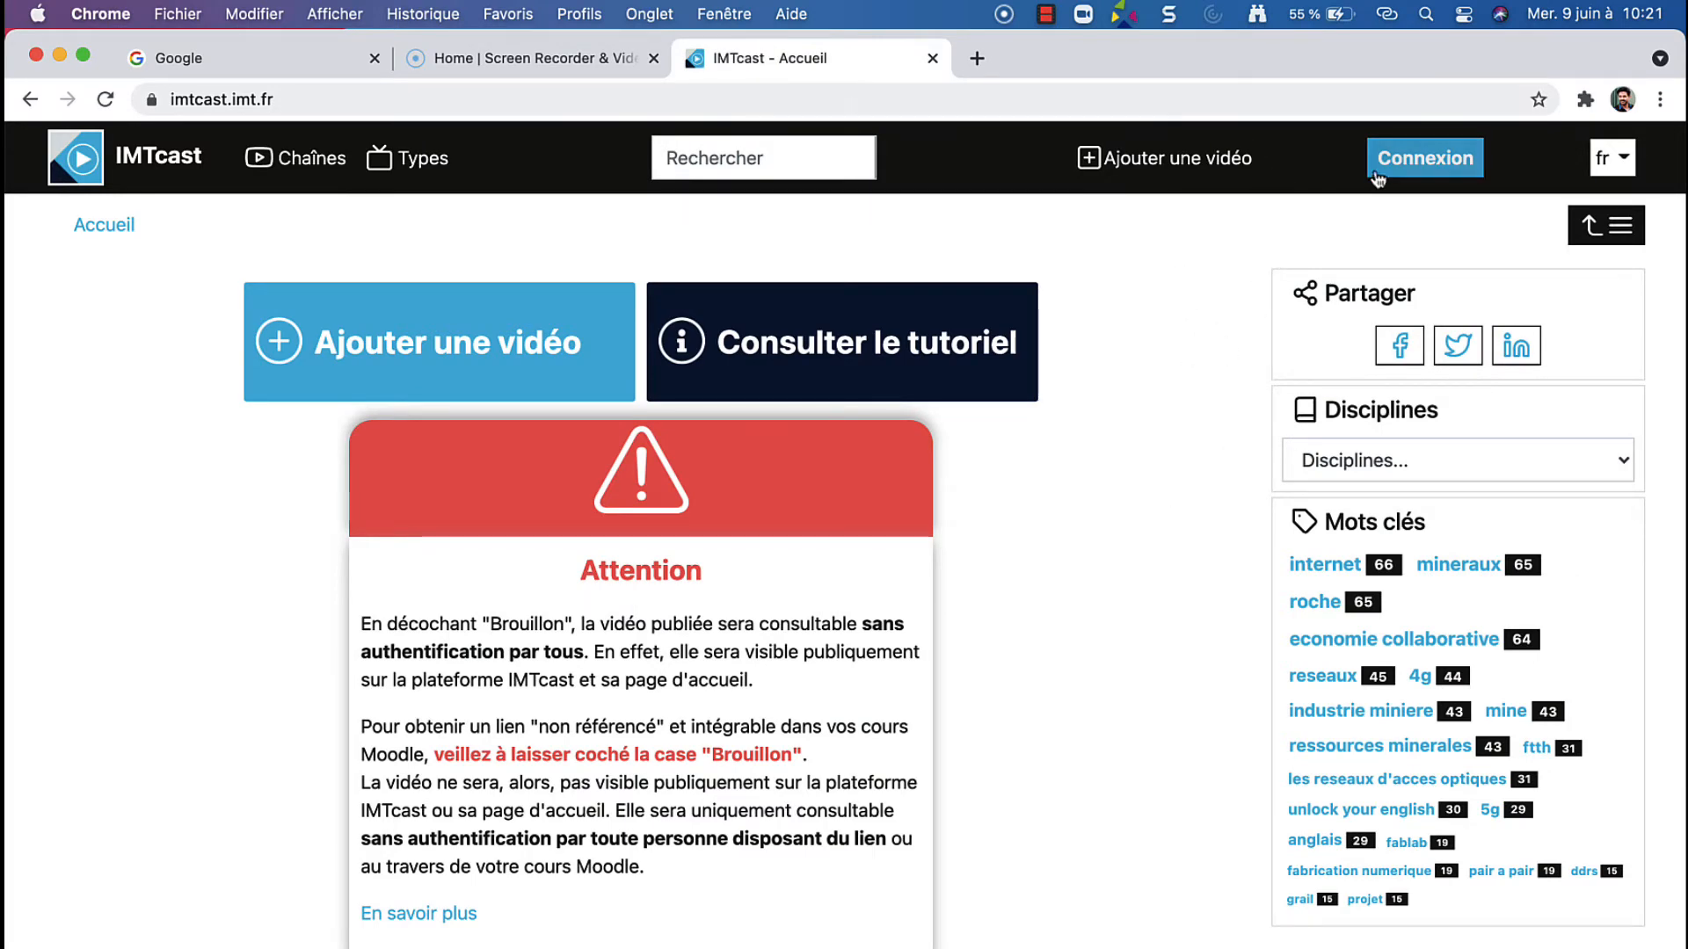
left_click(1419, 159)
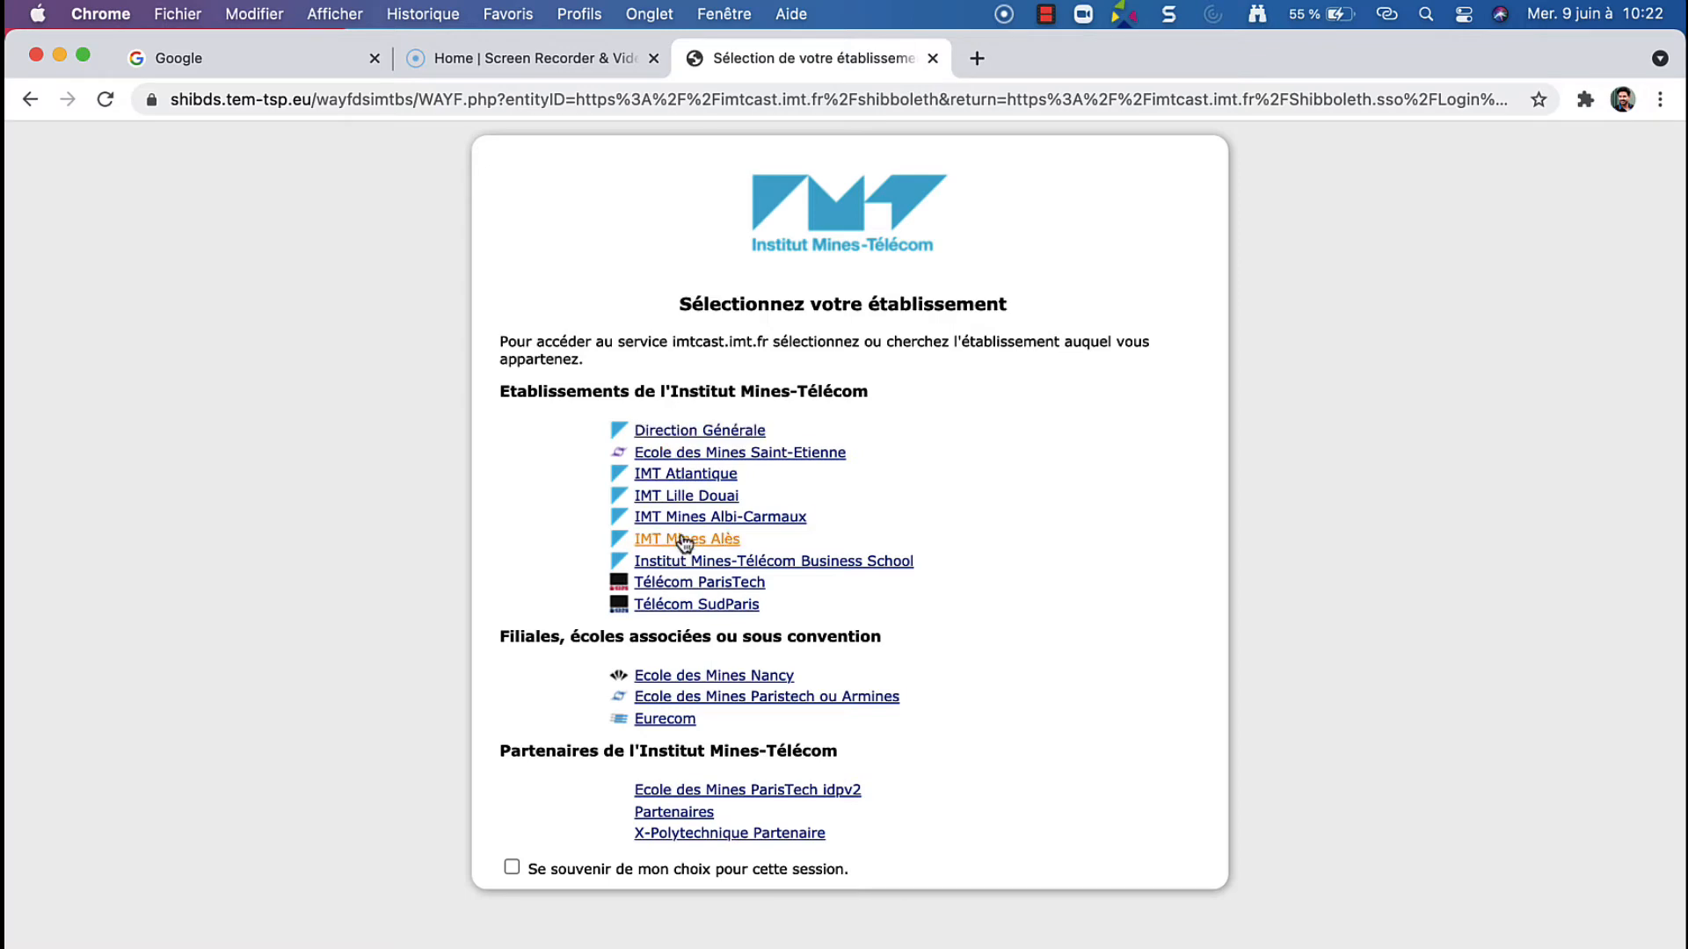
left_click(675, 479)
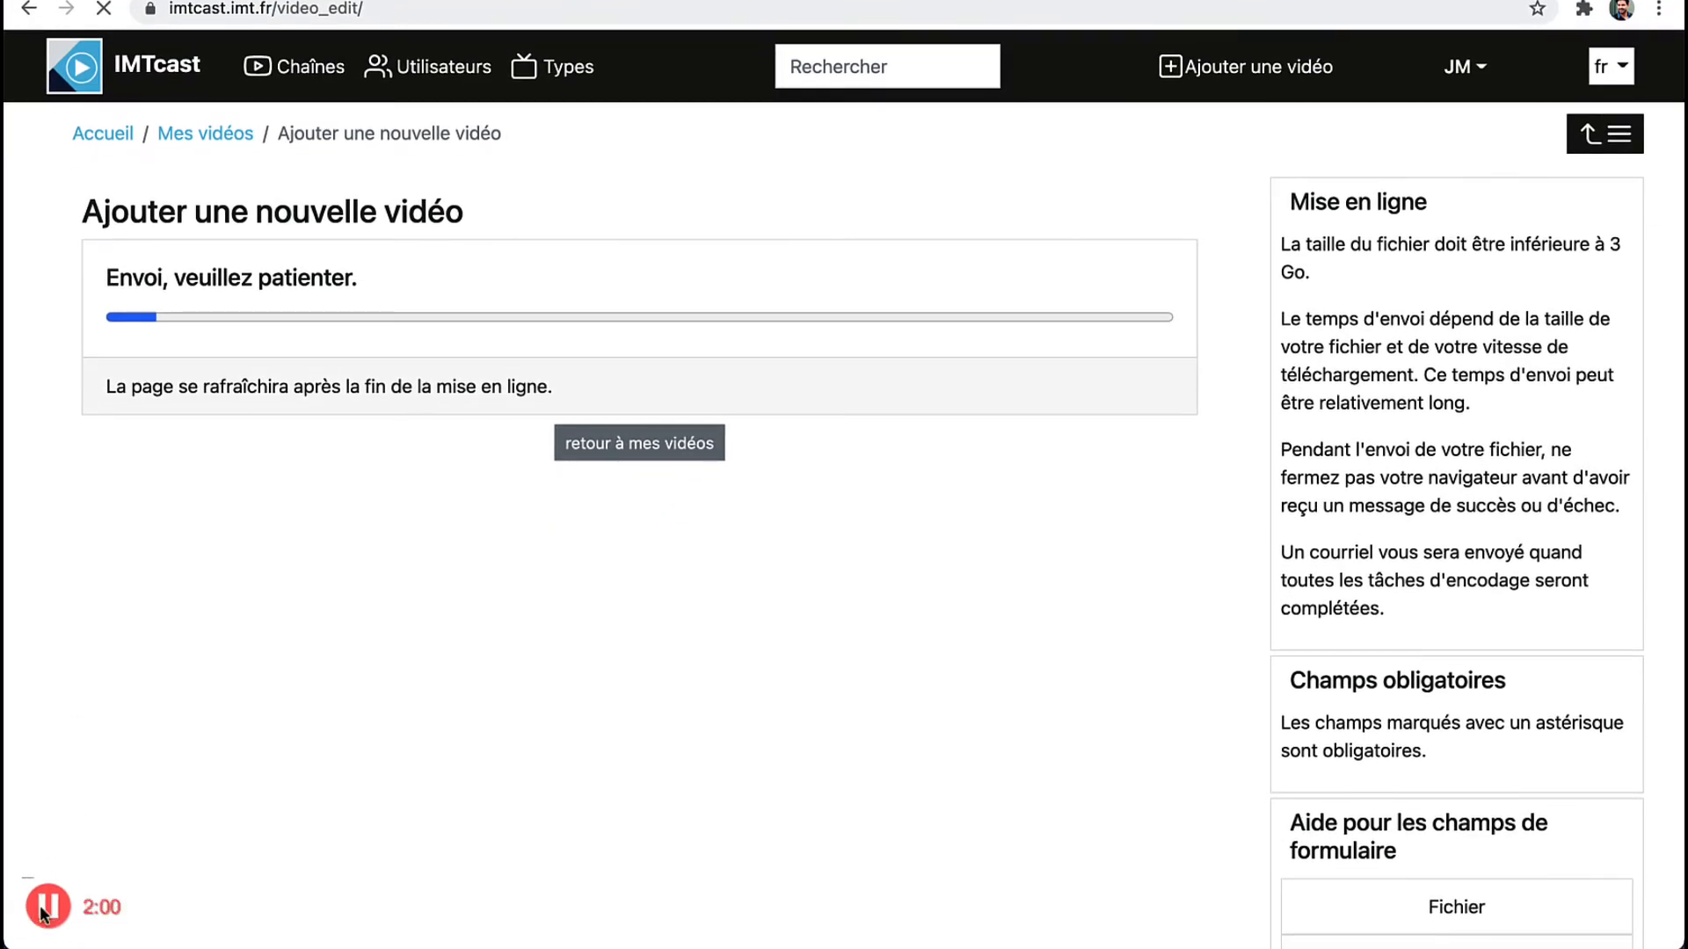
Step: Stop and complete the screen recording, and open it in the video editor with its window enlarged
left_click(54, 904)
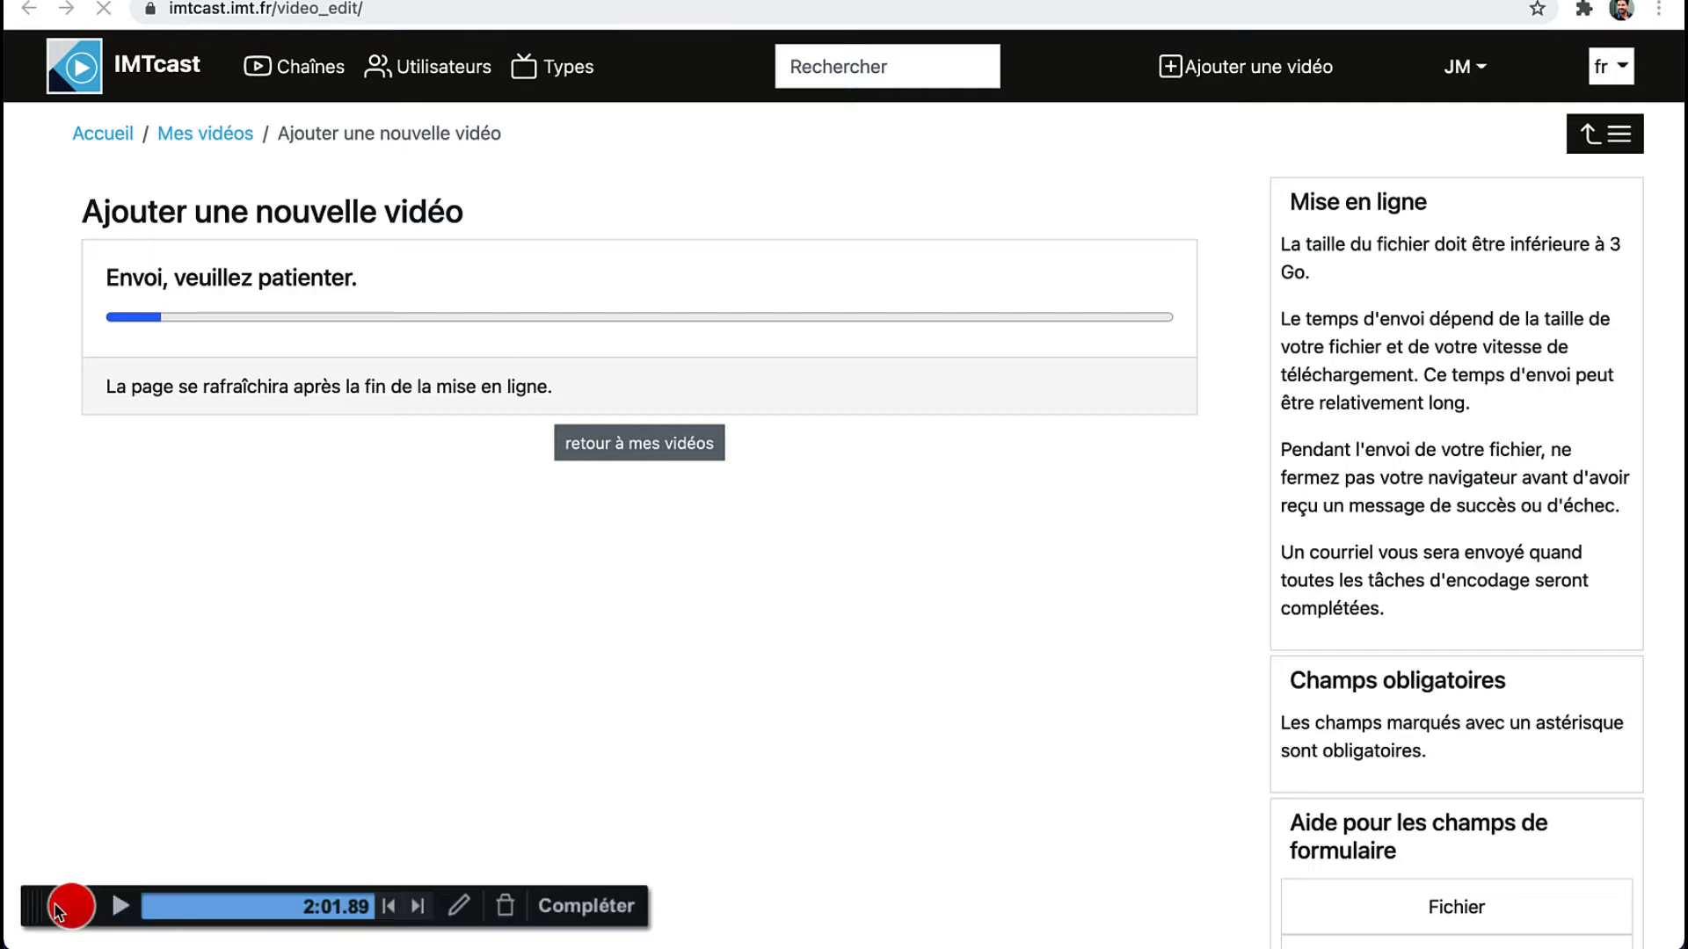
left_click(586, 905)
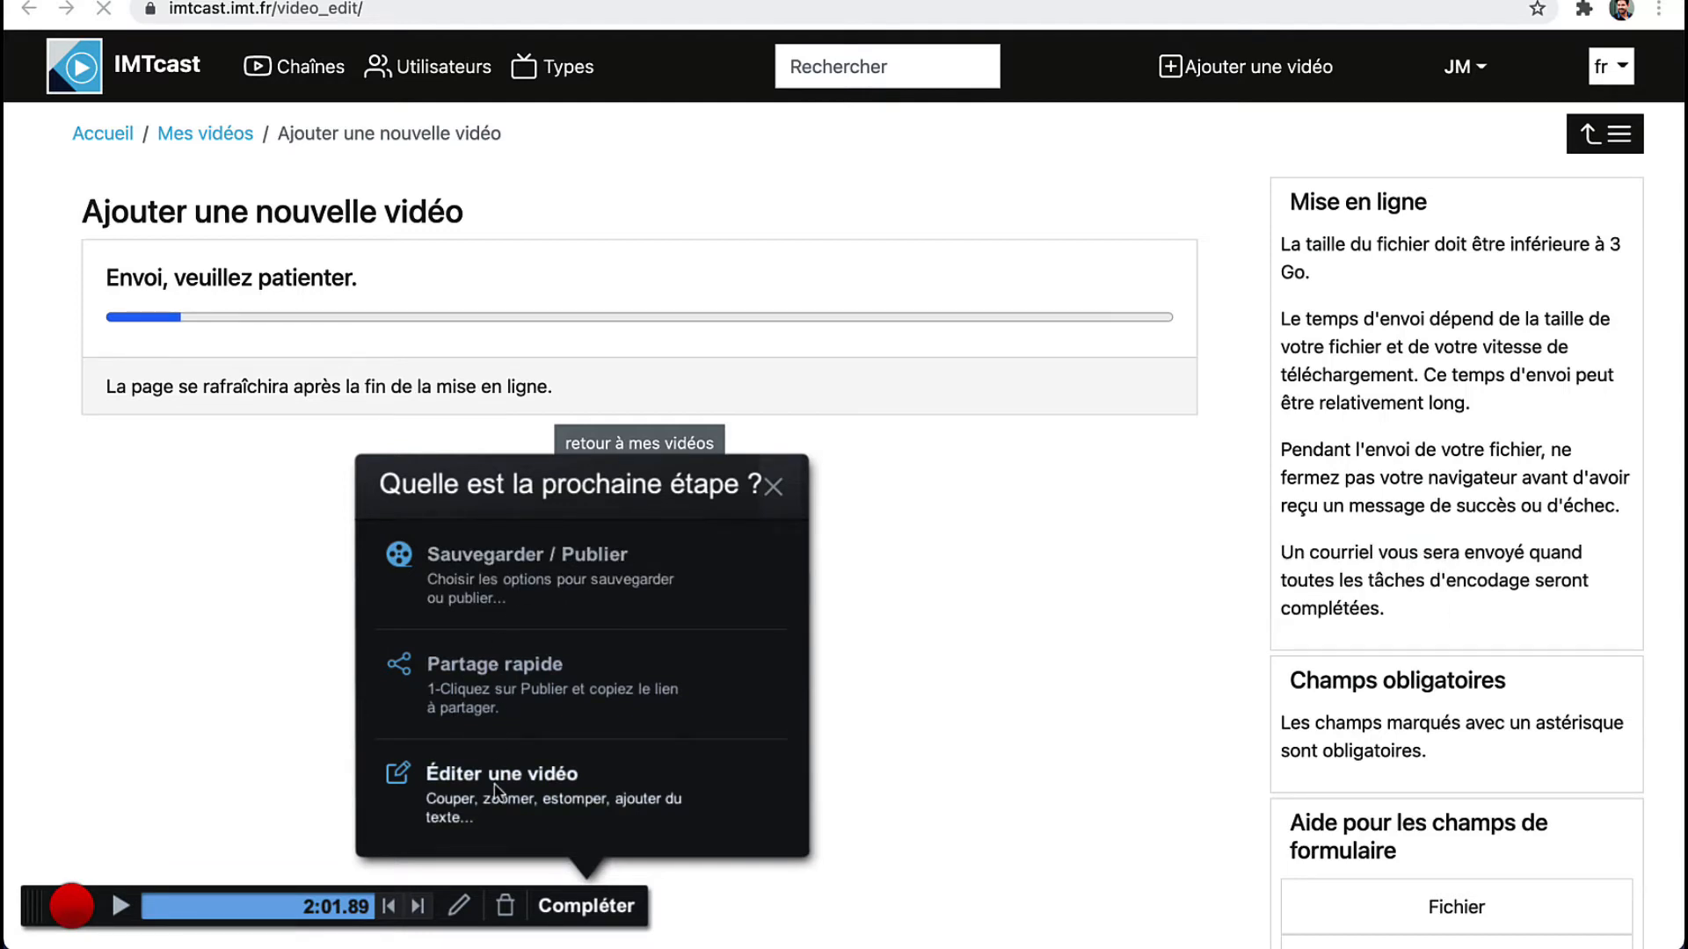
left_click(528, 791)
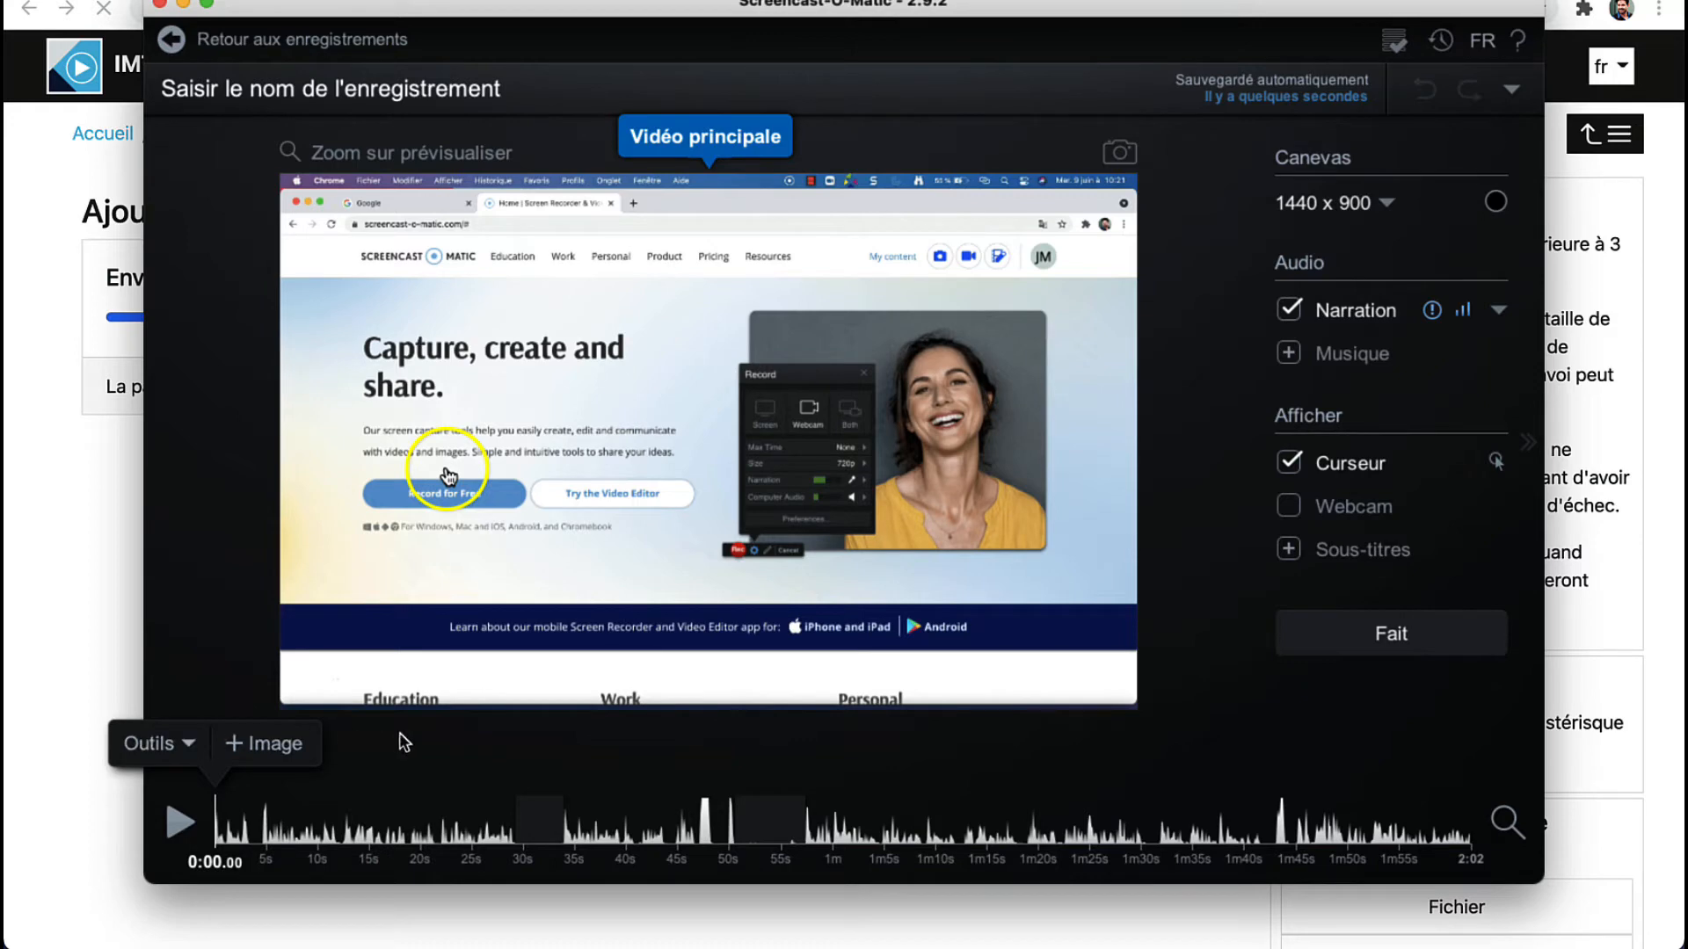
left_click(208, 5)
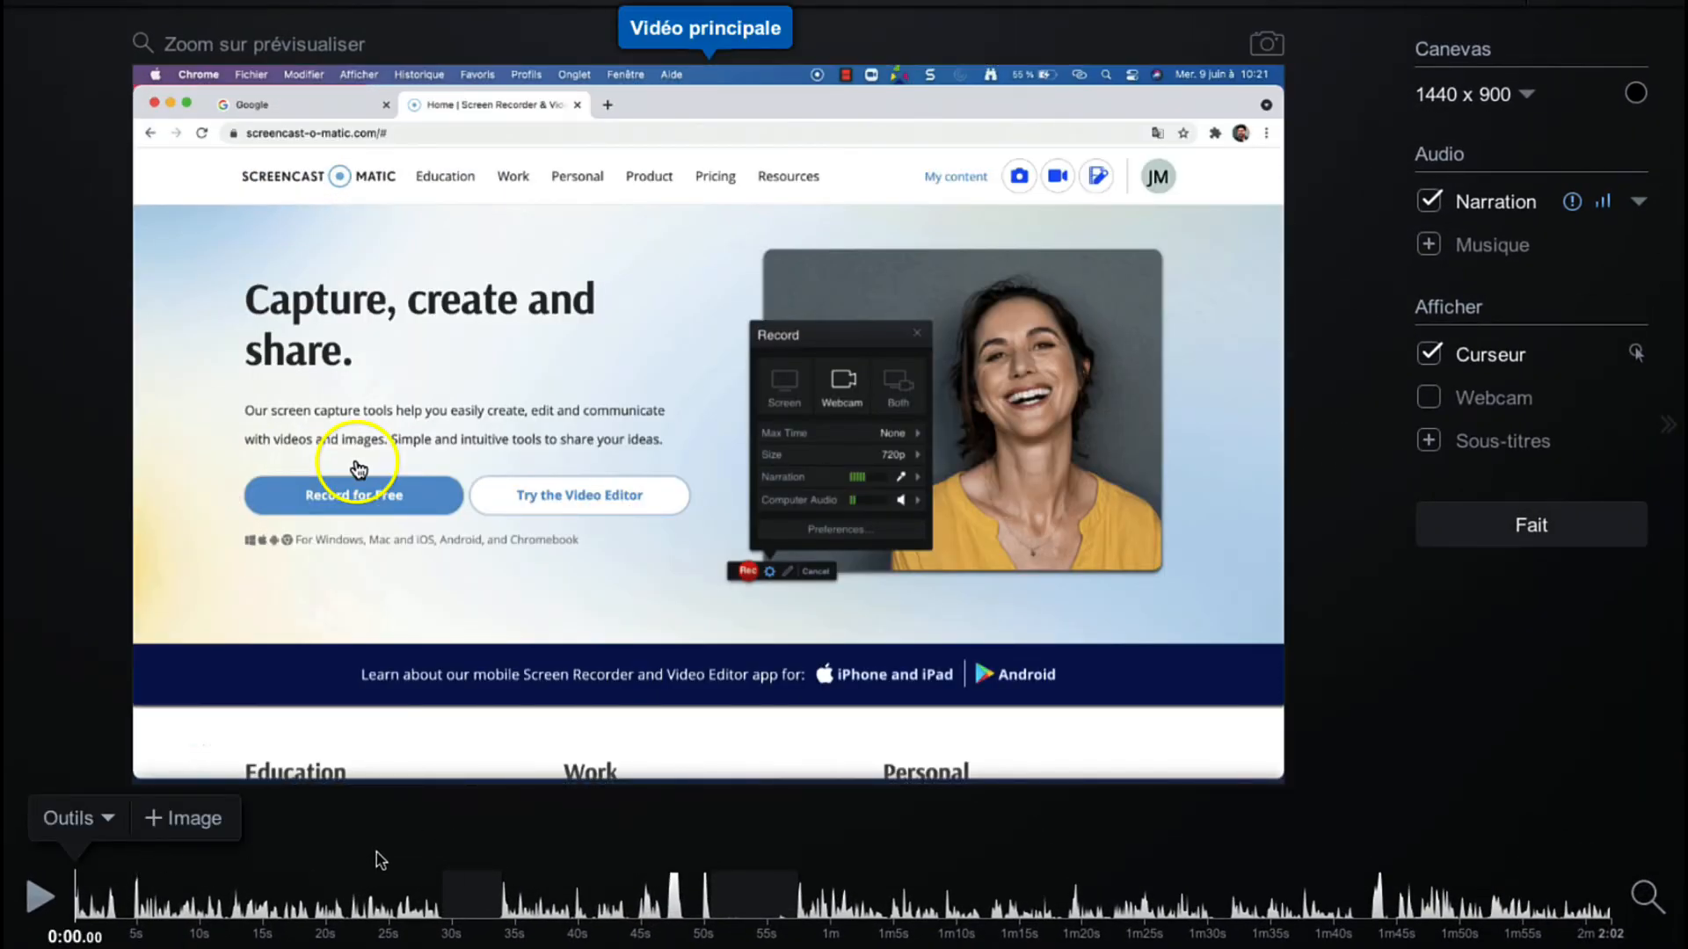
Step: Examine the recording at several points along the timeline and look over the available editing tools
left_click(582, 892)
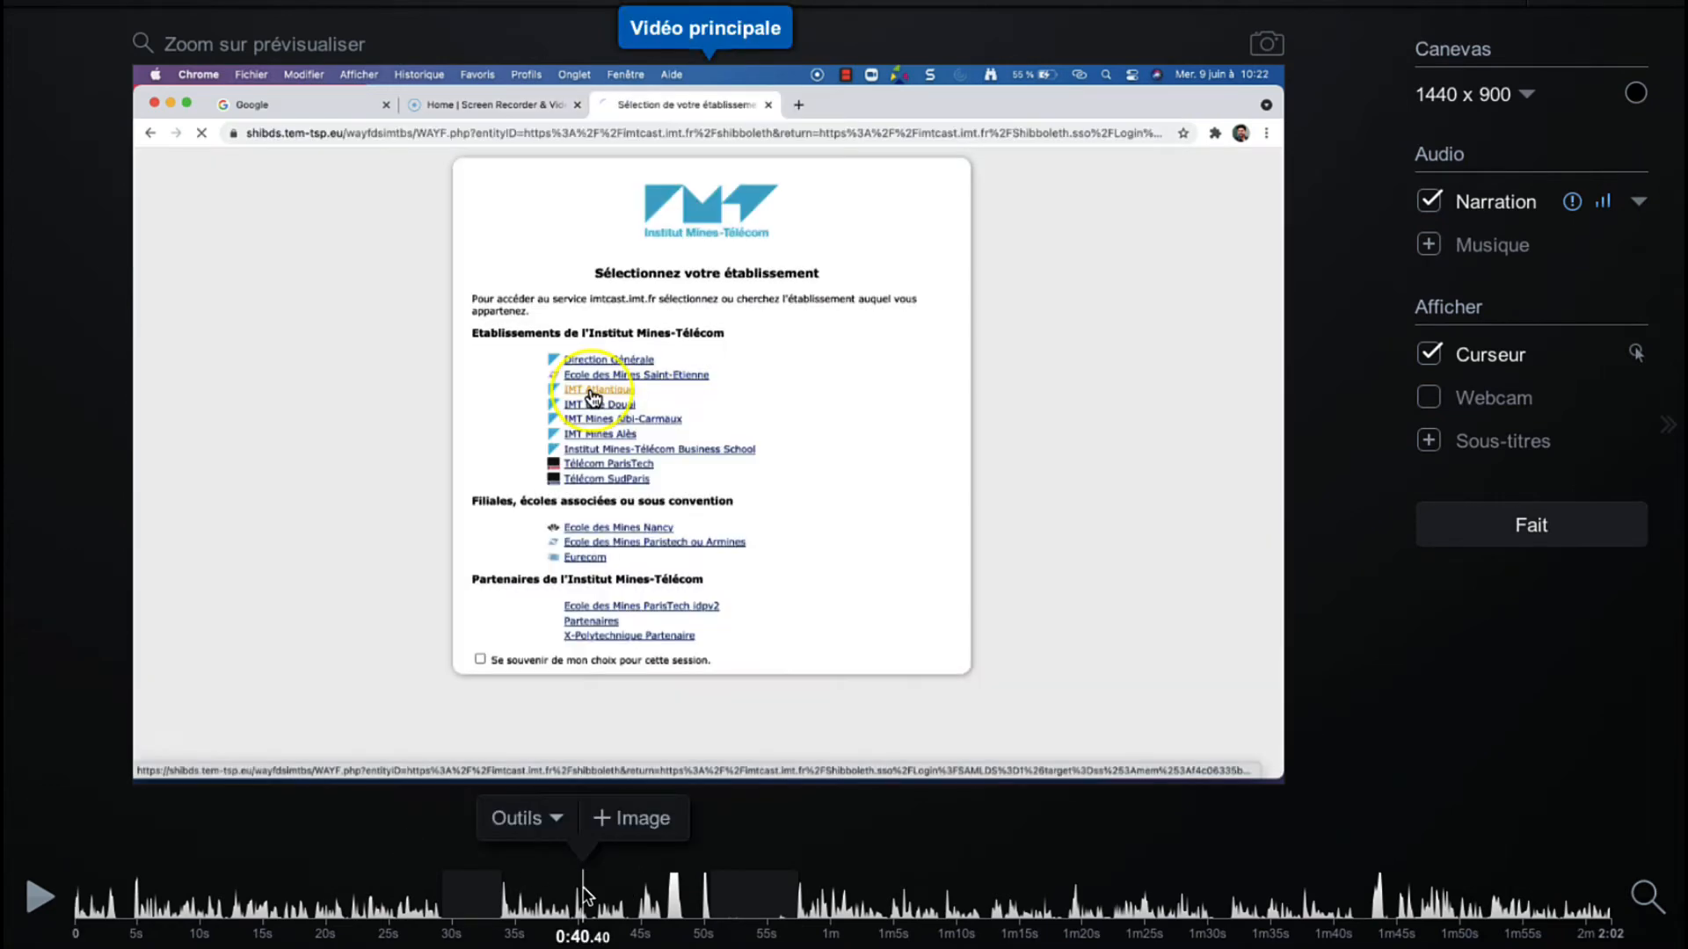
left_click(1201, 898)
left_click(569, 905)
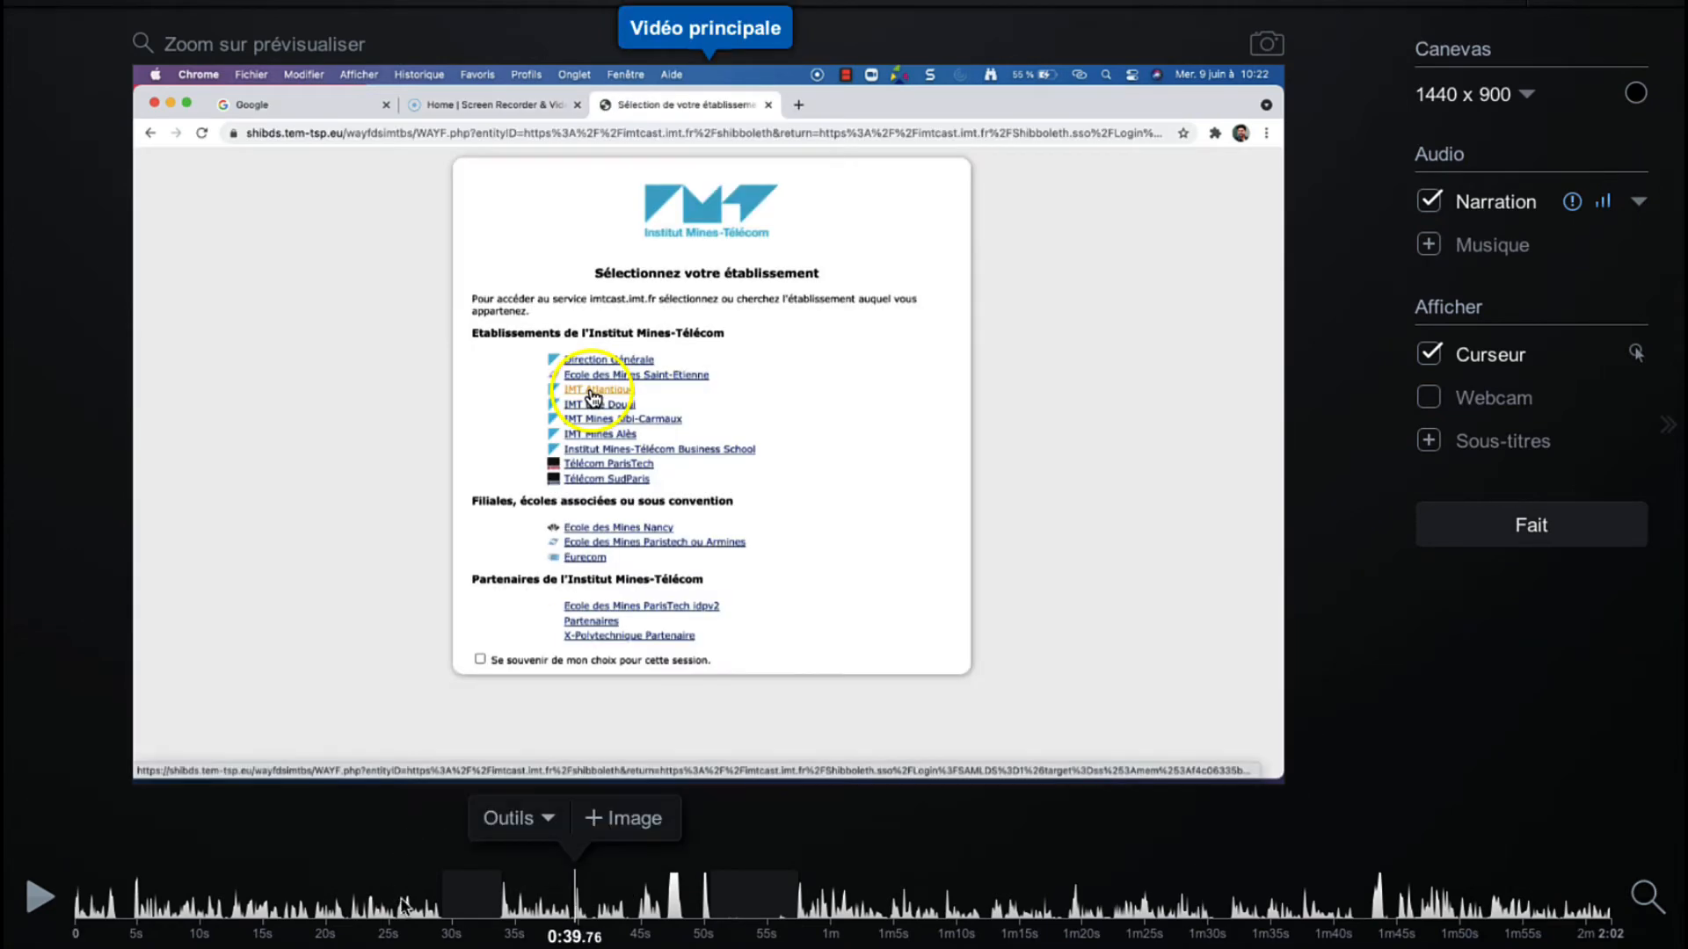
left_click(298, 904)
left_click(532, 905)
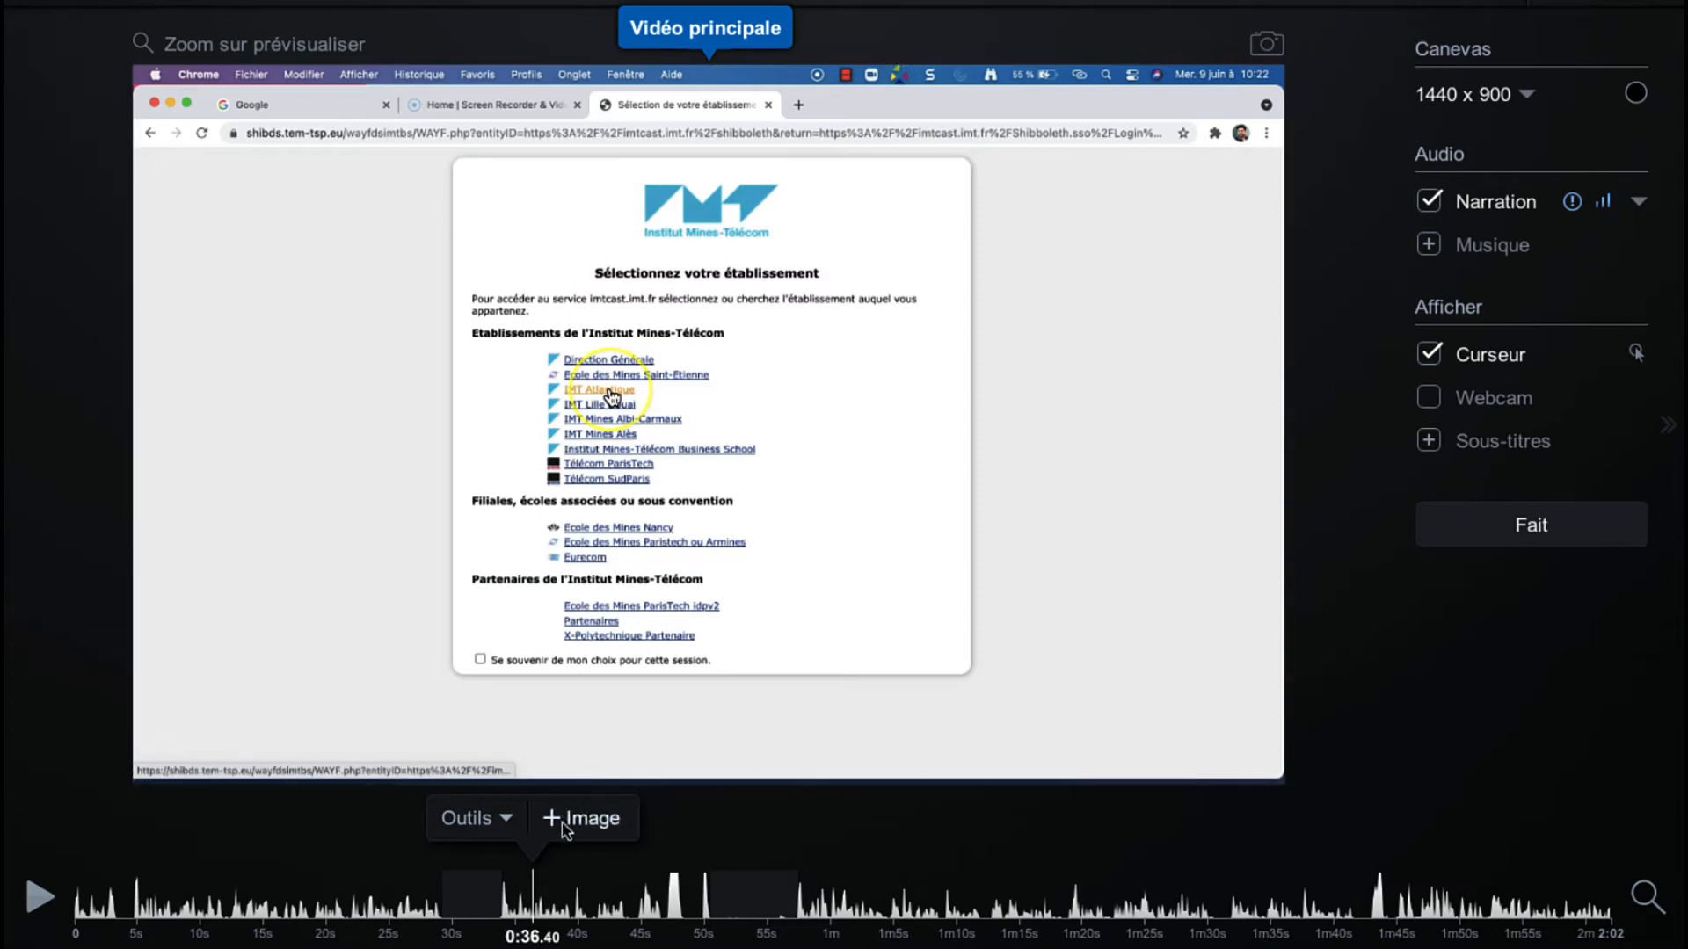
left_click(508, 822)
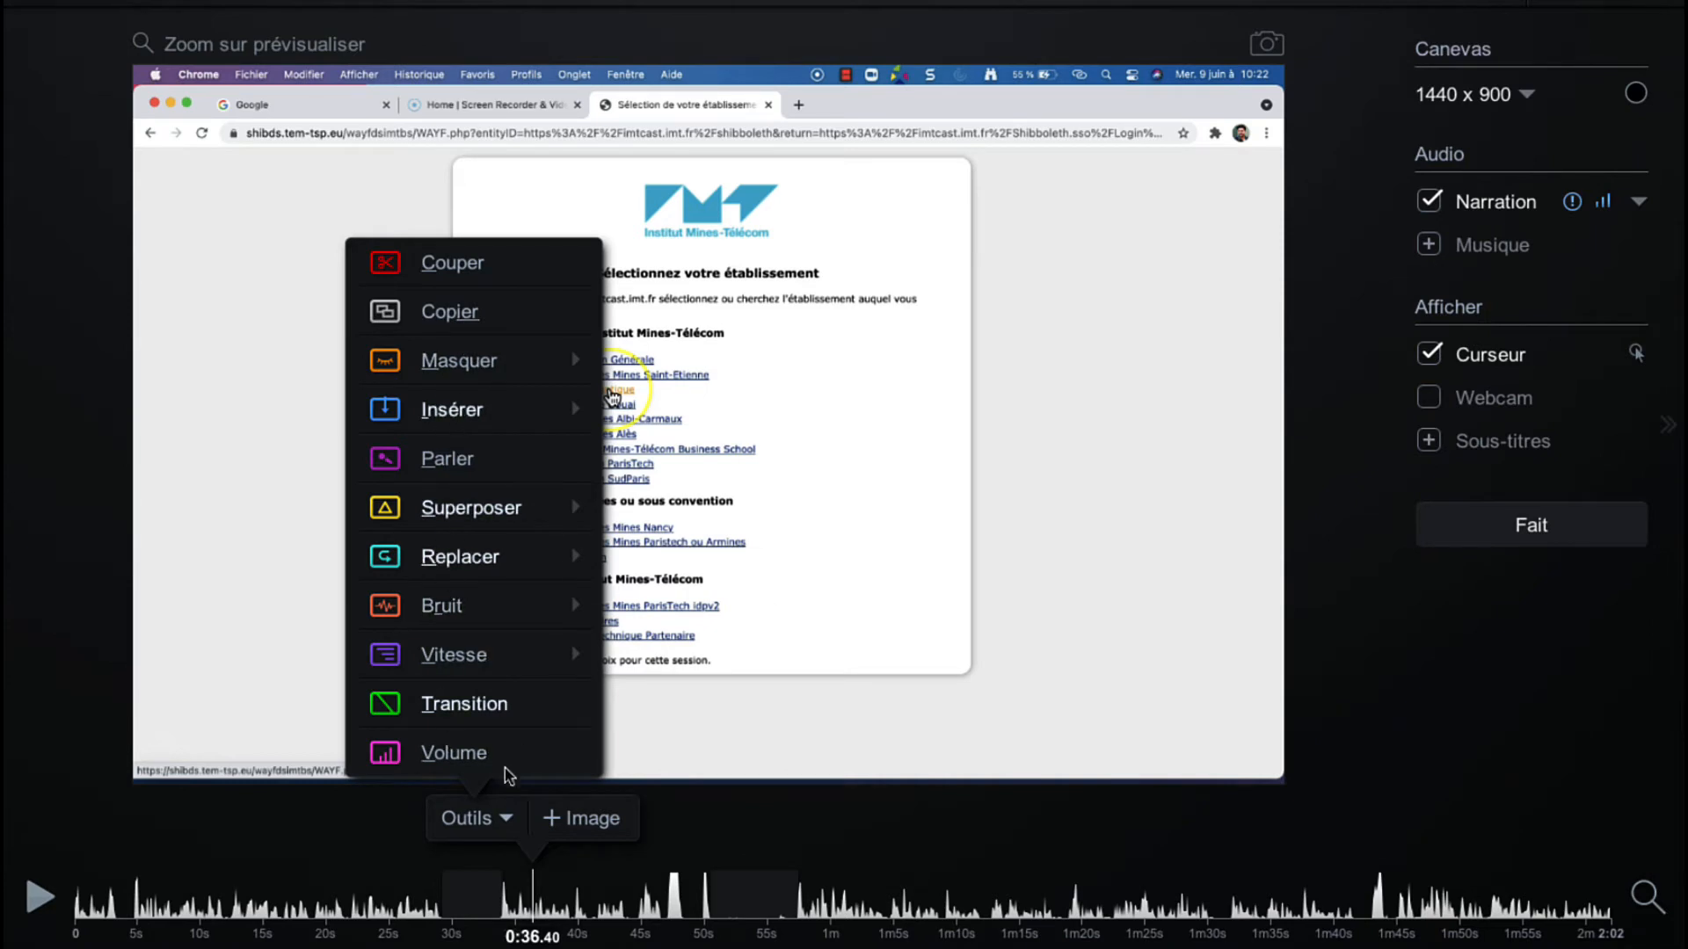
left_click(649, 901)
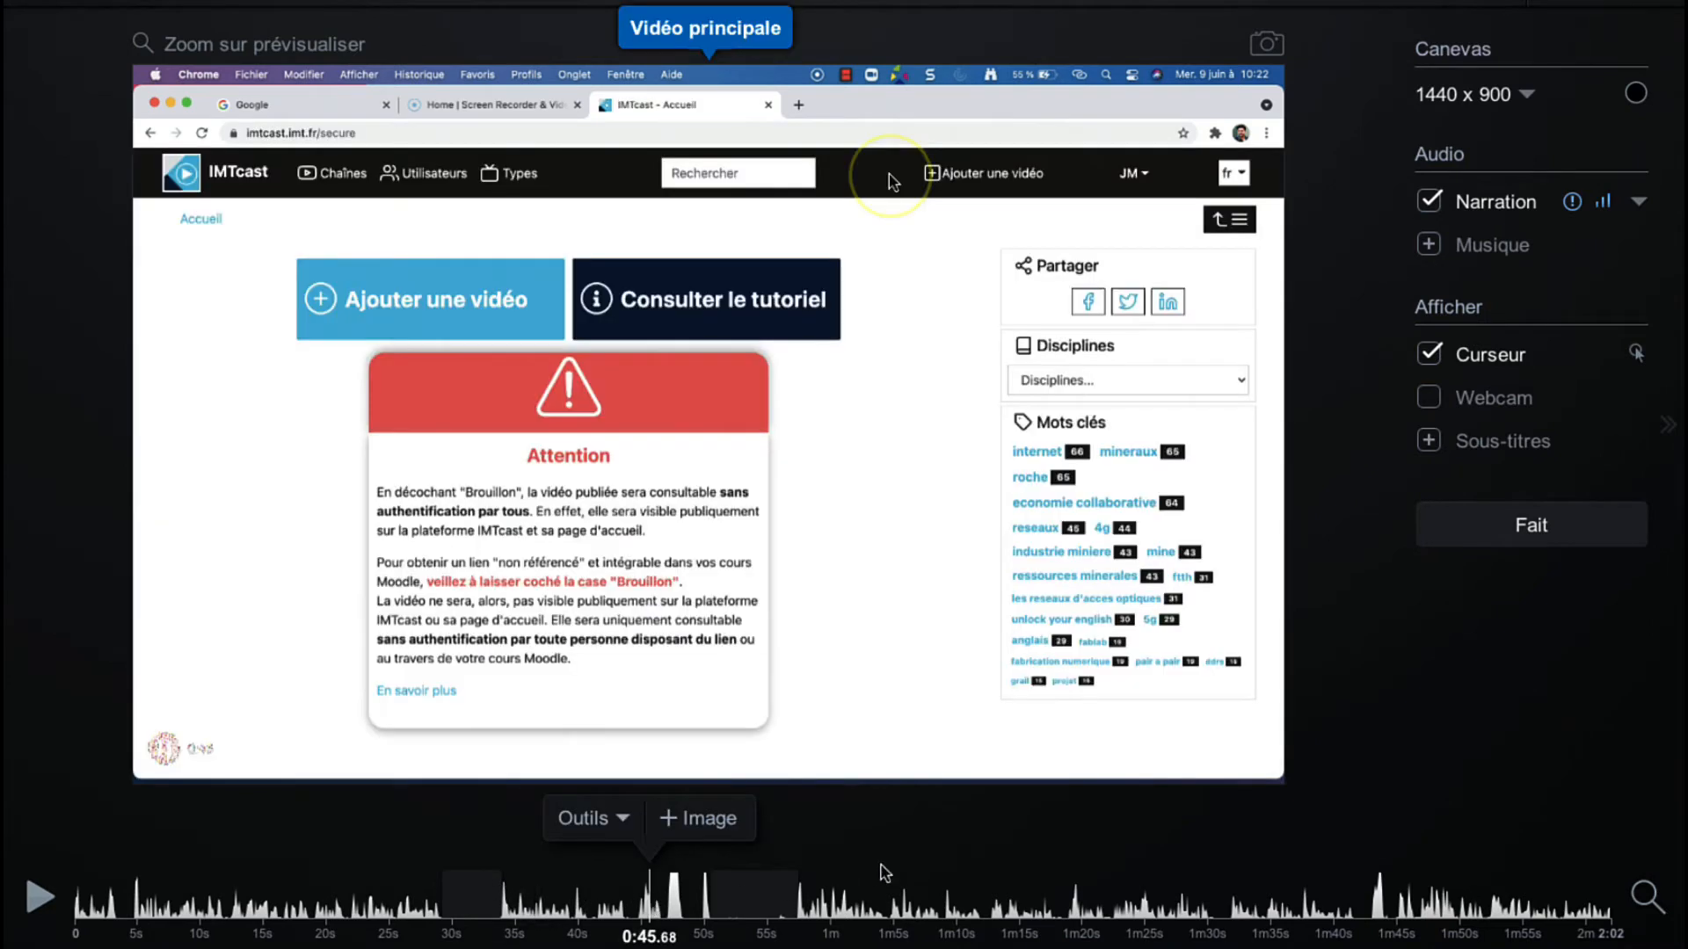
left_click(255, 890)
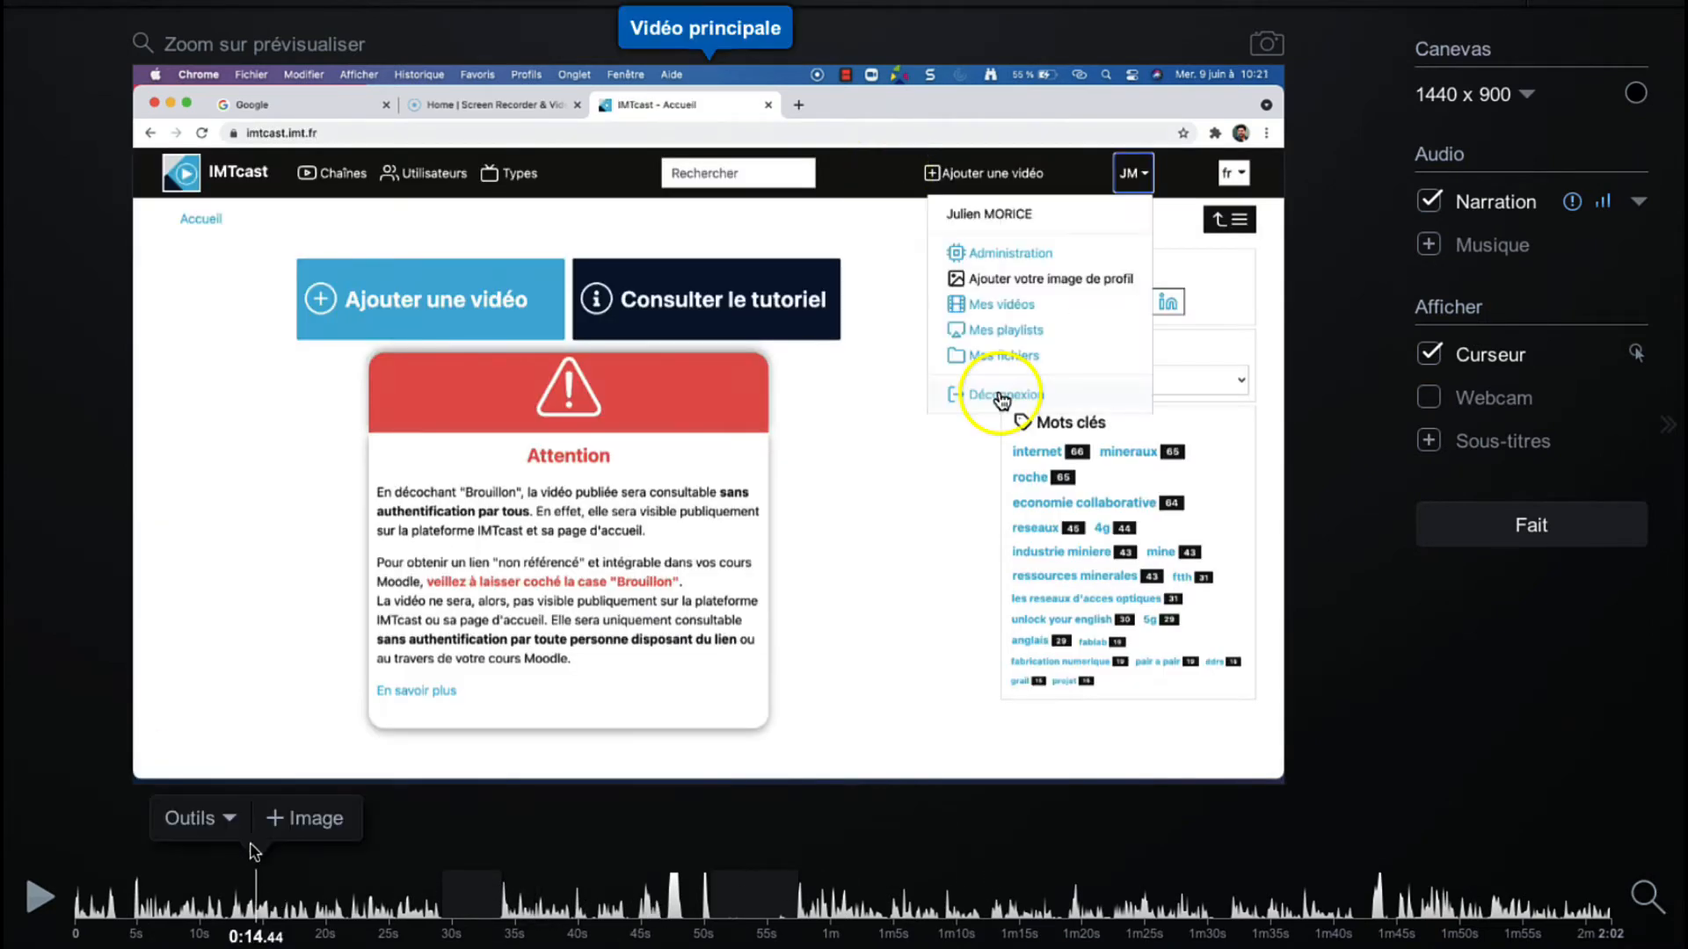
Step: Find where the unwanted opening of the recording ends, cut the first 4.16 seconds with Couper, and preview the result
left_click(87, 904)
key("space")
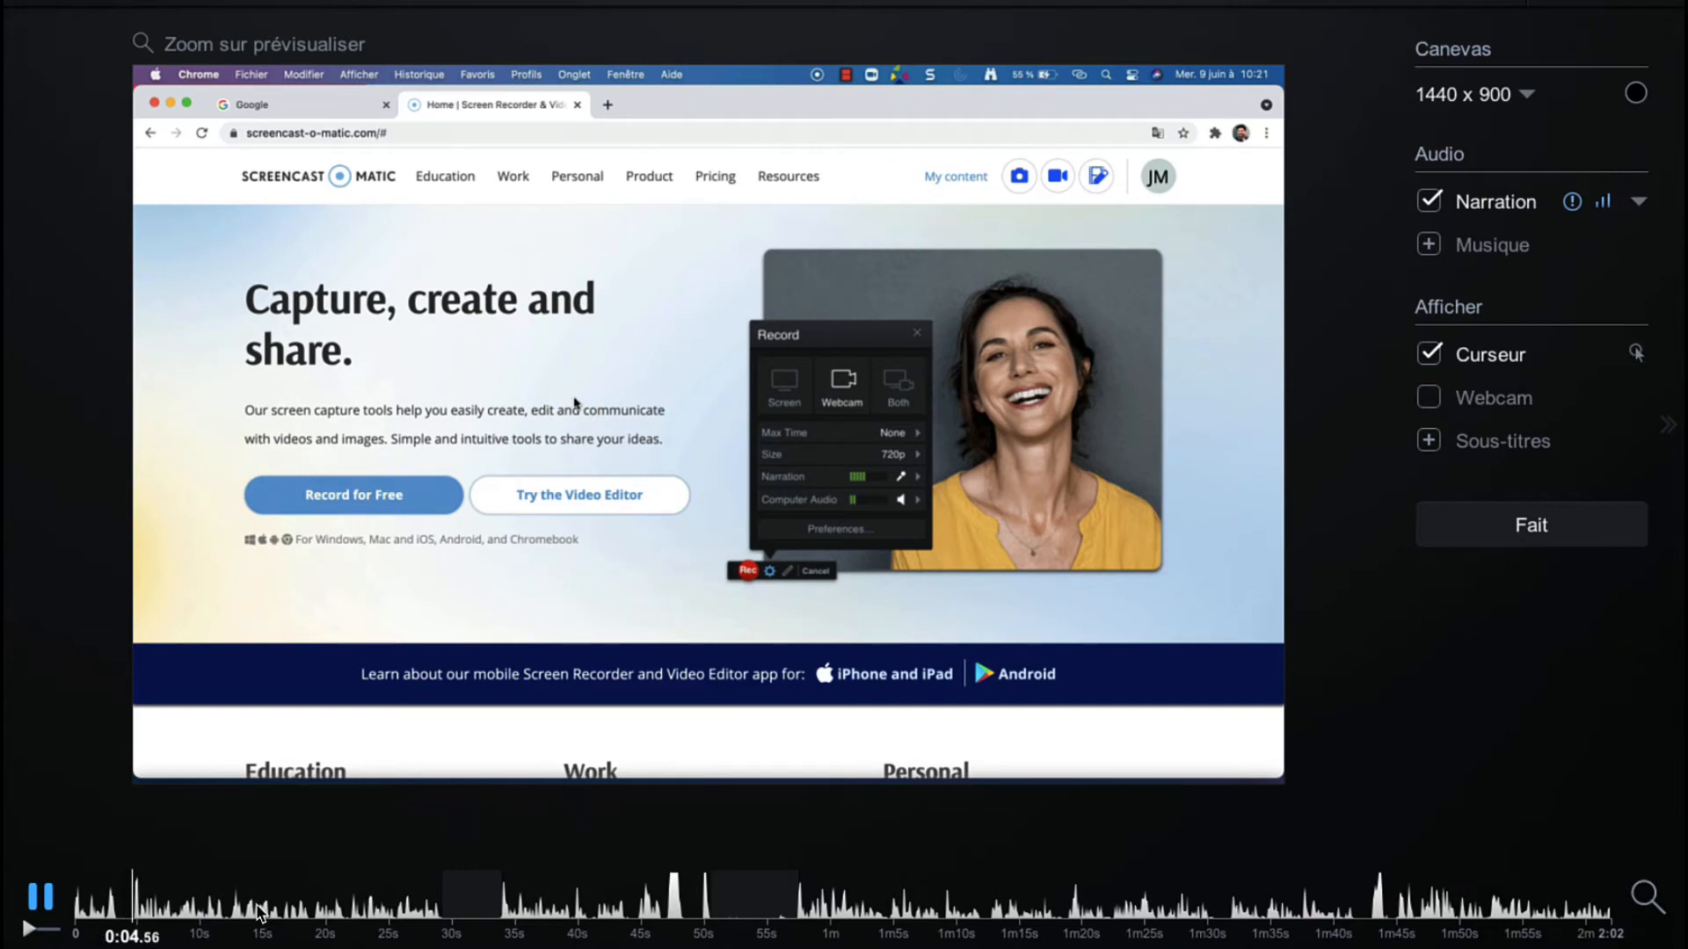
key("space")
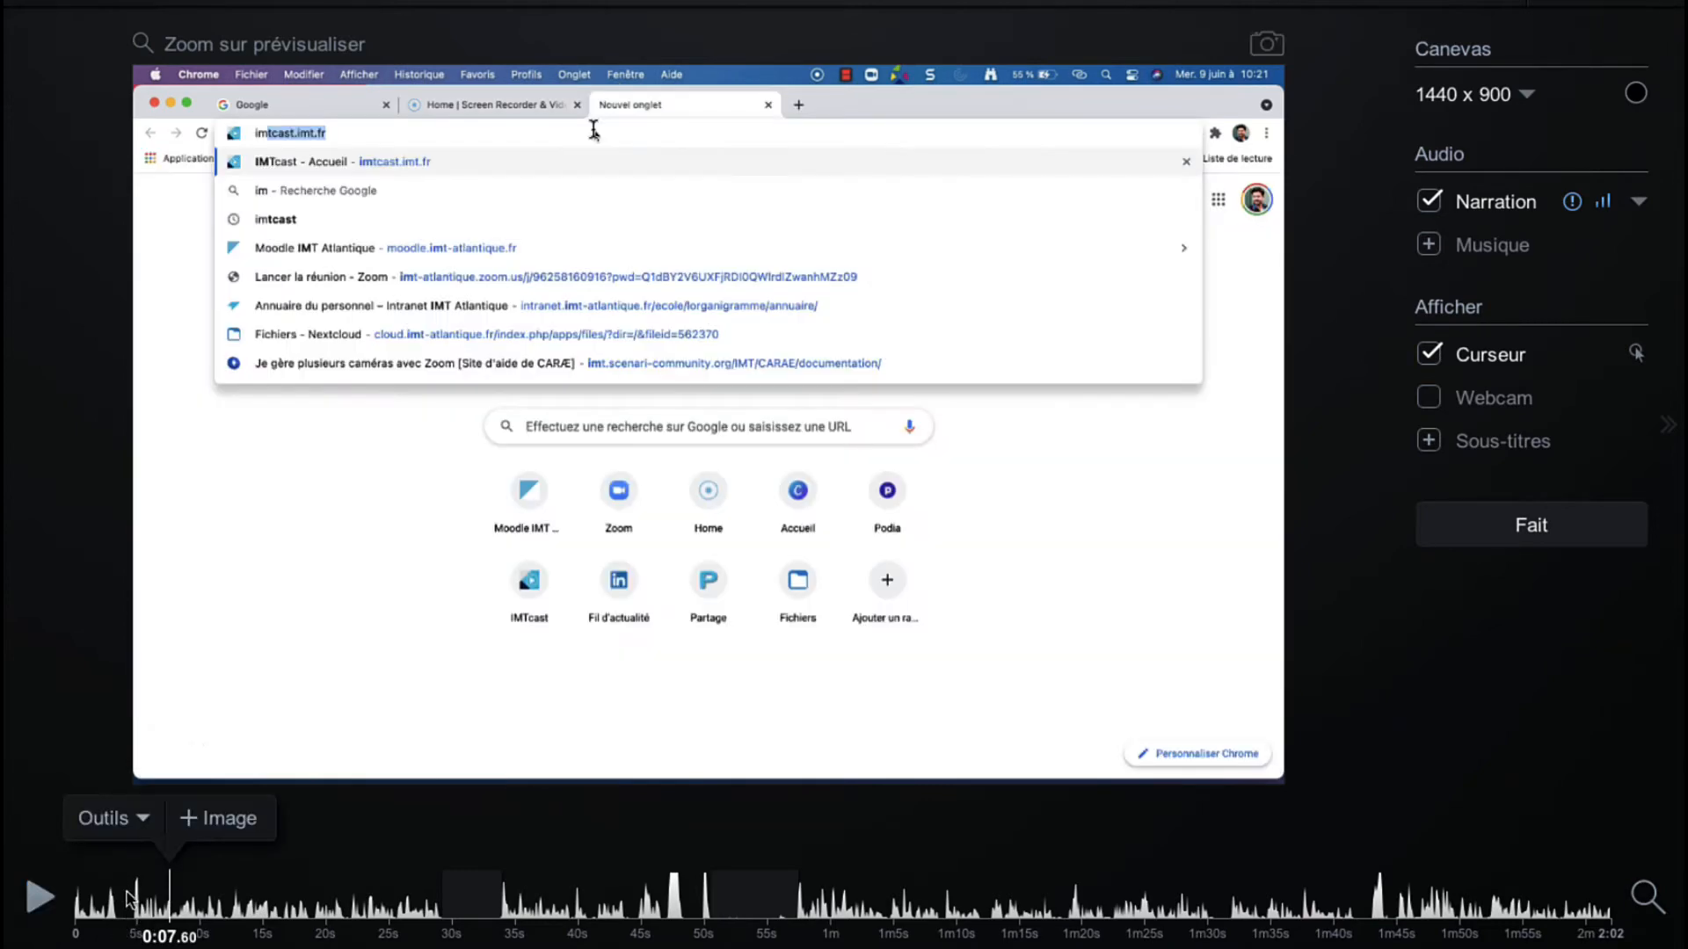
left_click(128, 896)
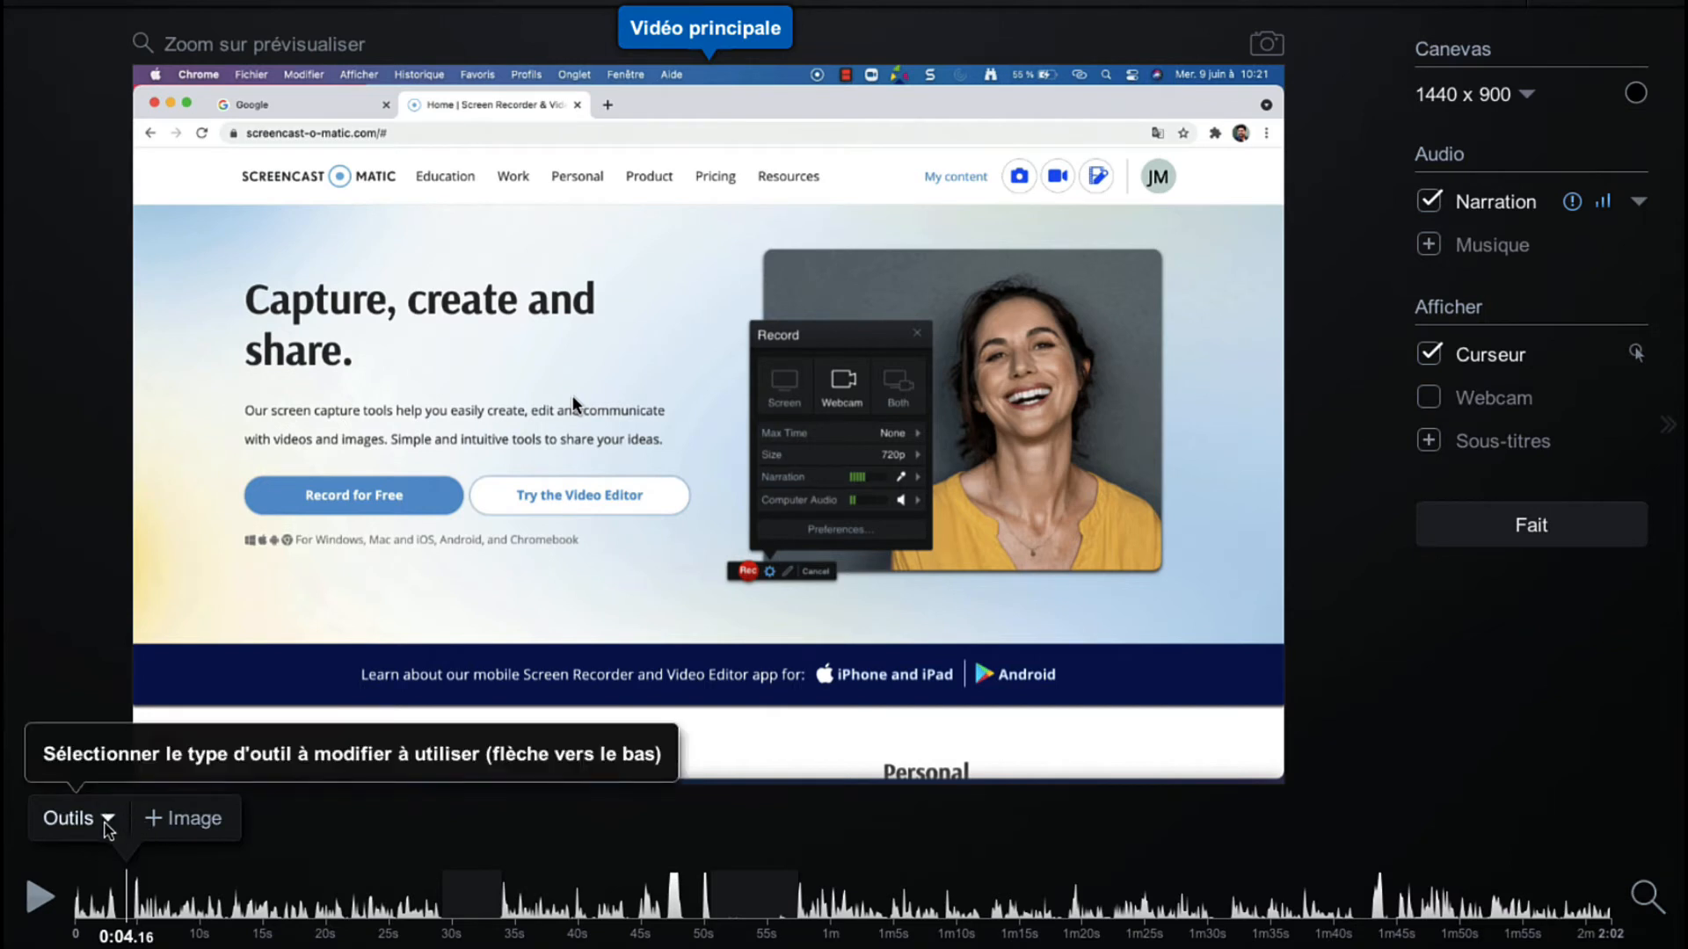
left_click(107, 820)
left_click(139, 265)
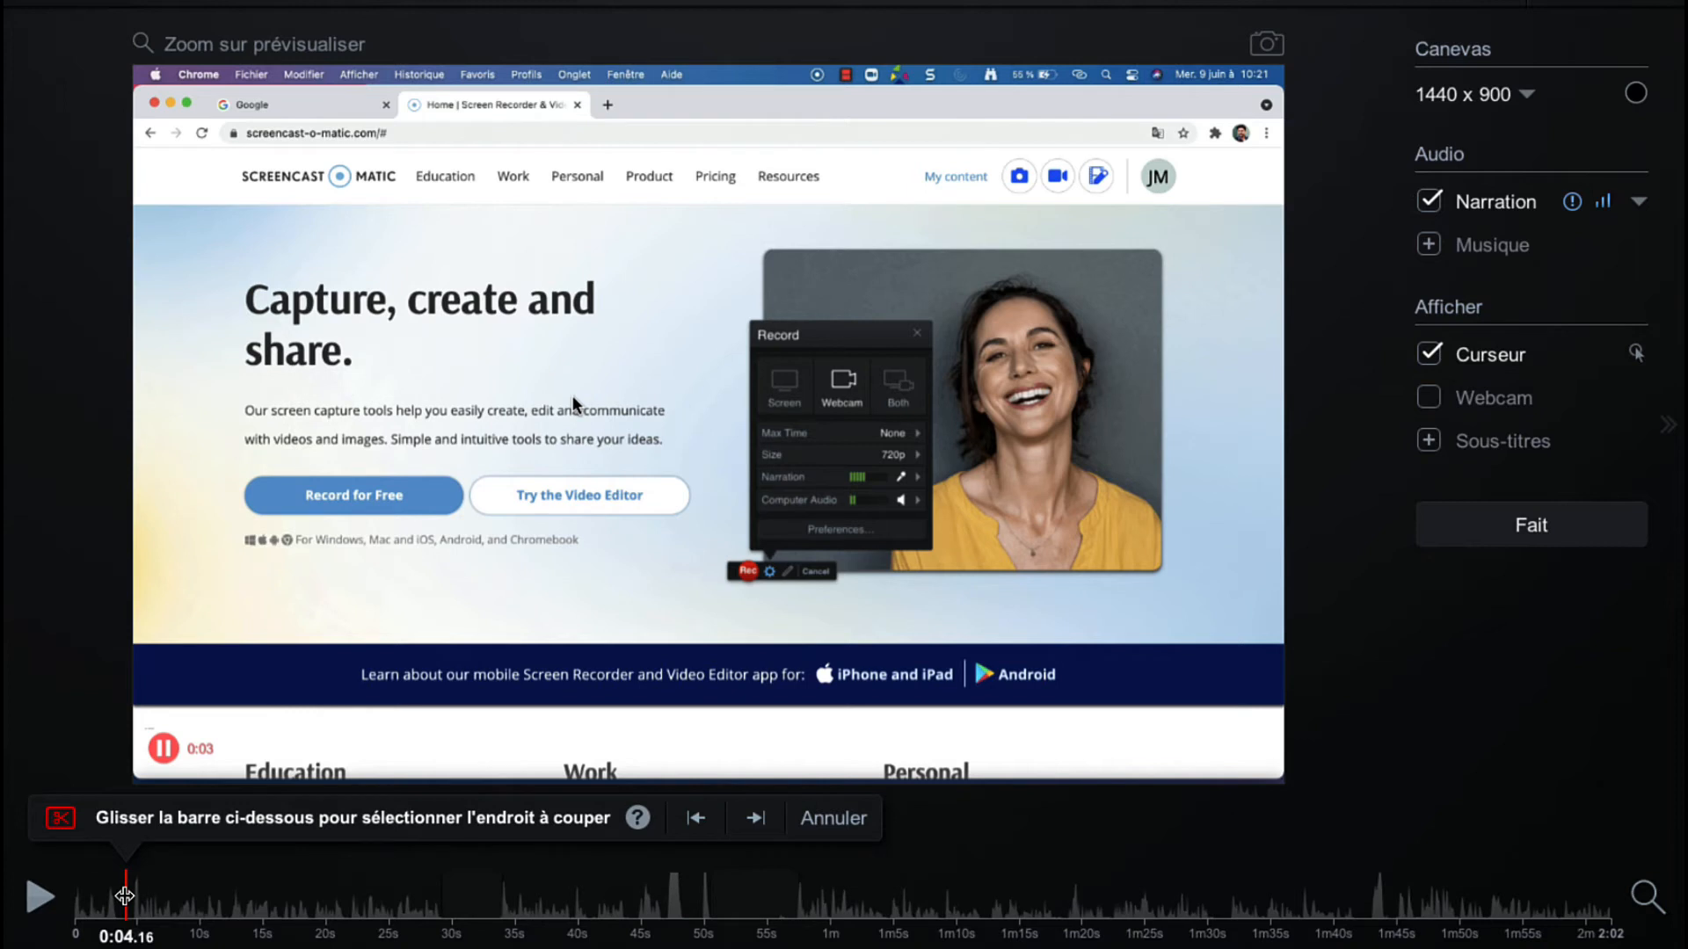
left_click_drag(129, 904, 60, 903)
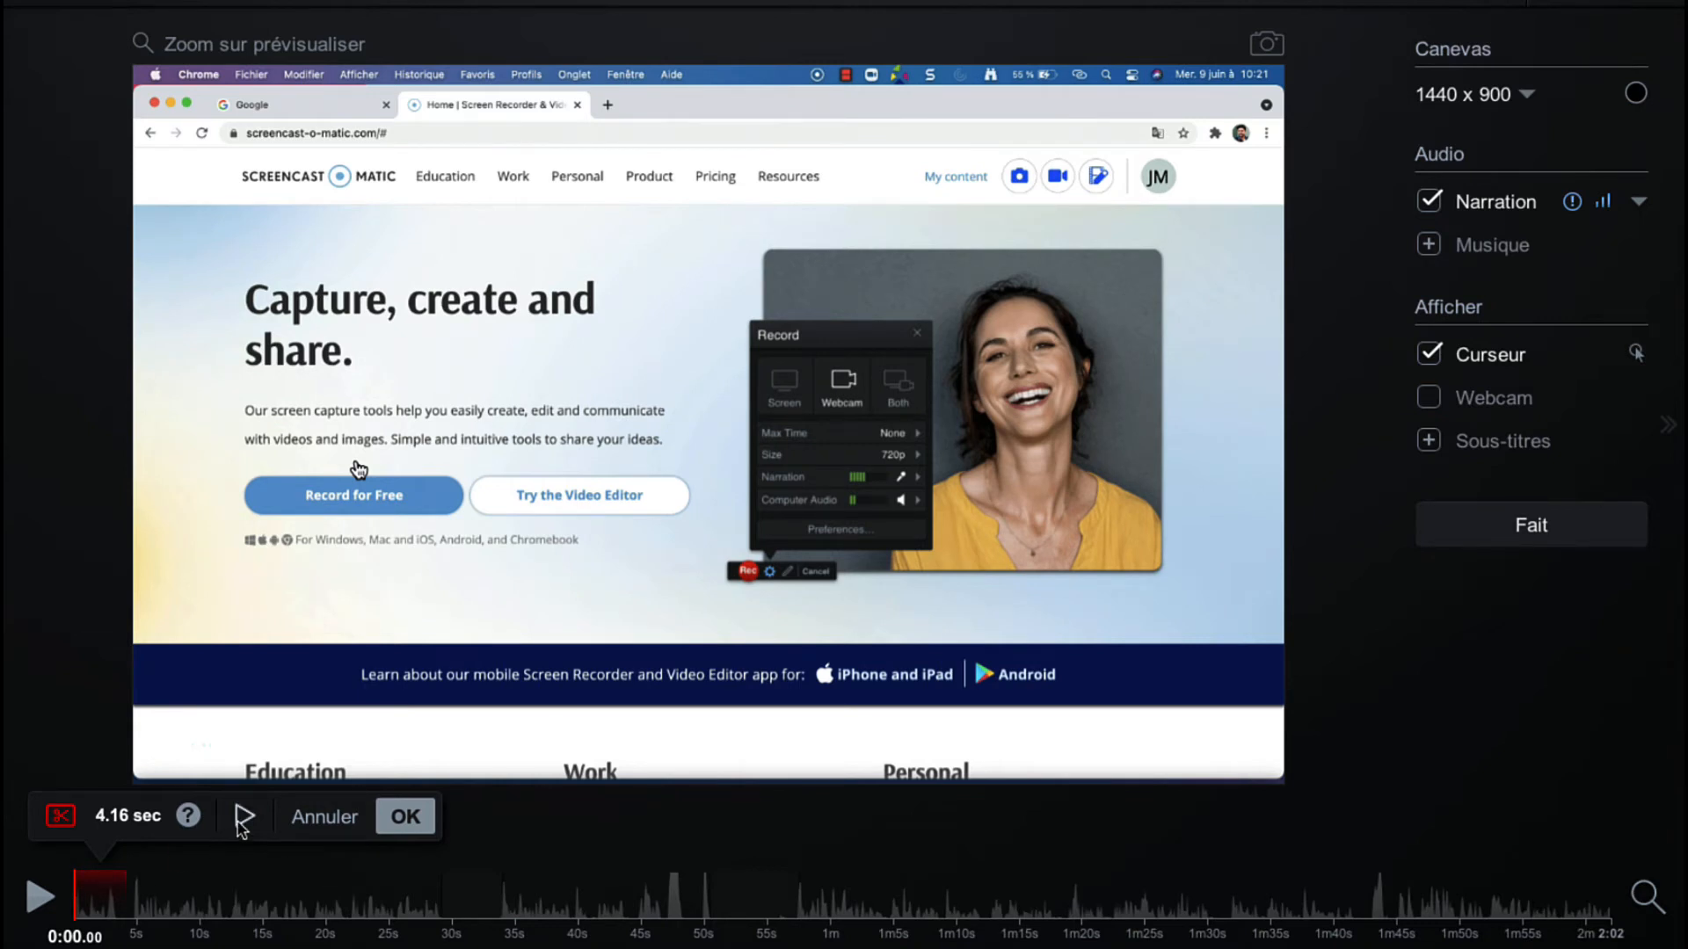
left_click(405, 816)
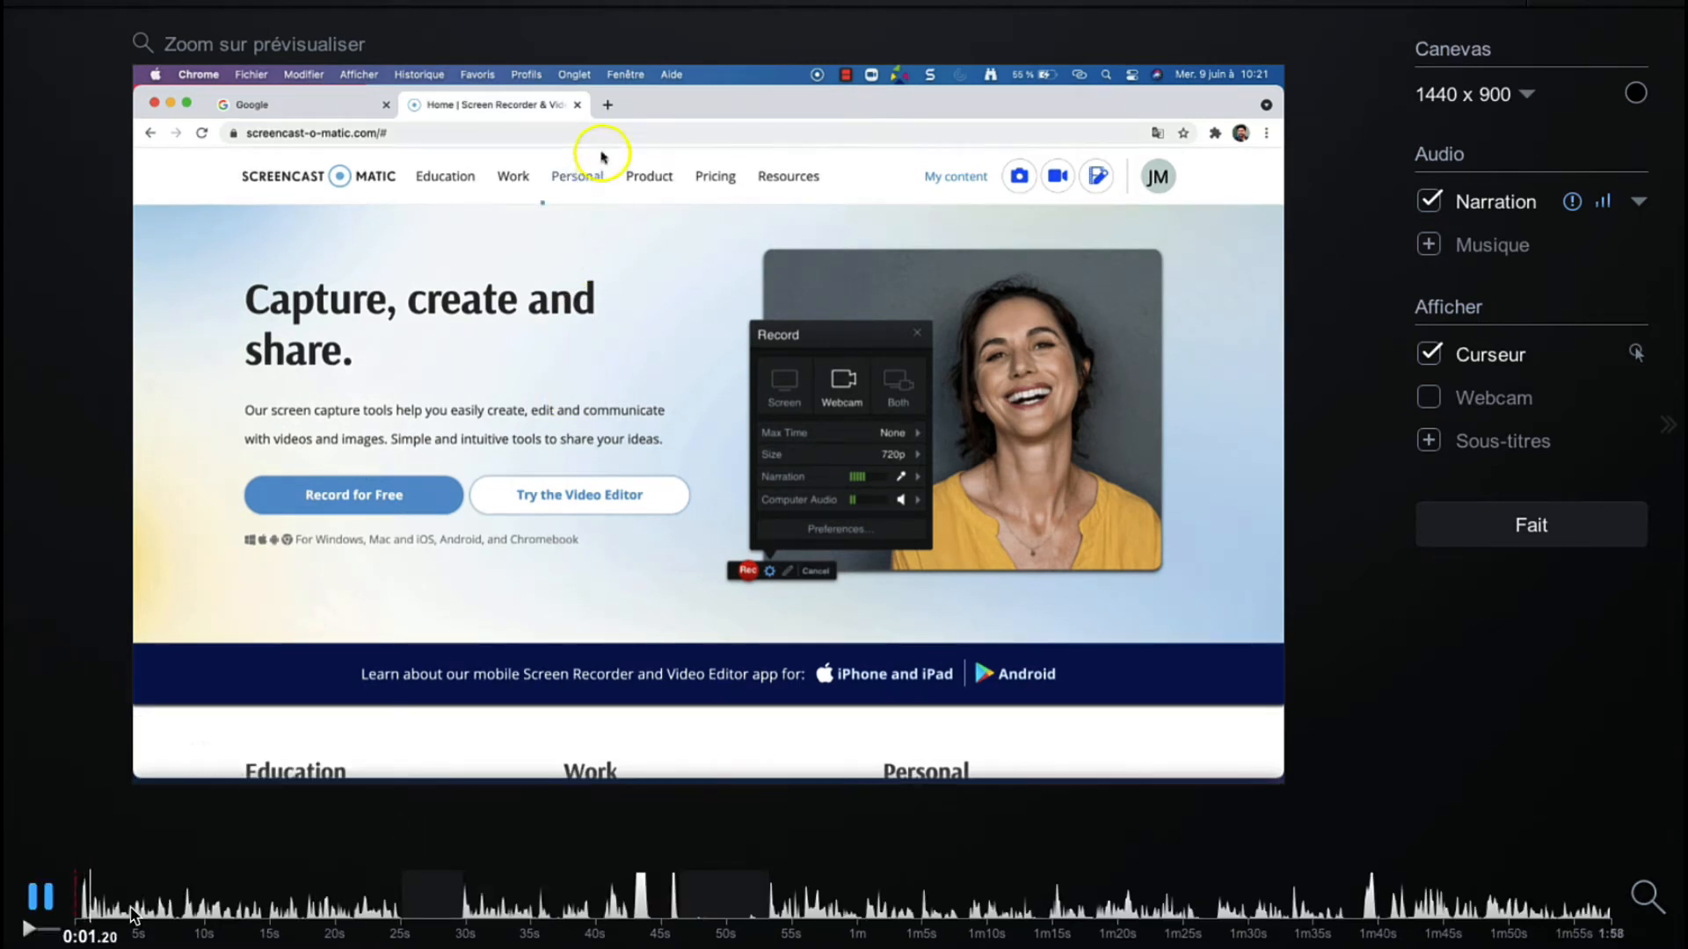
key("space")
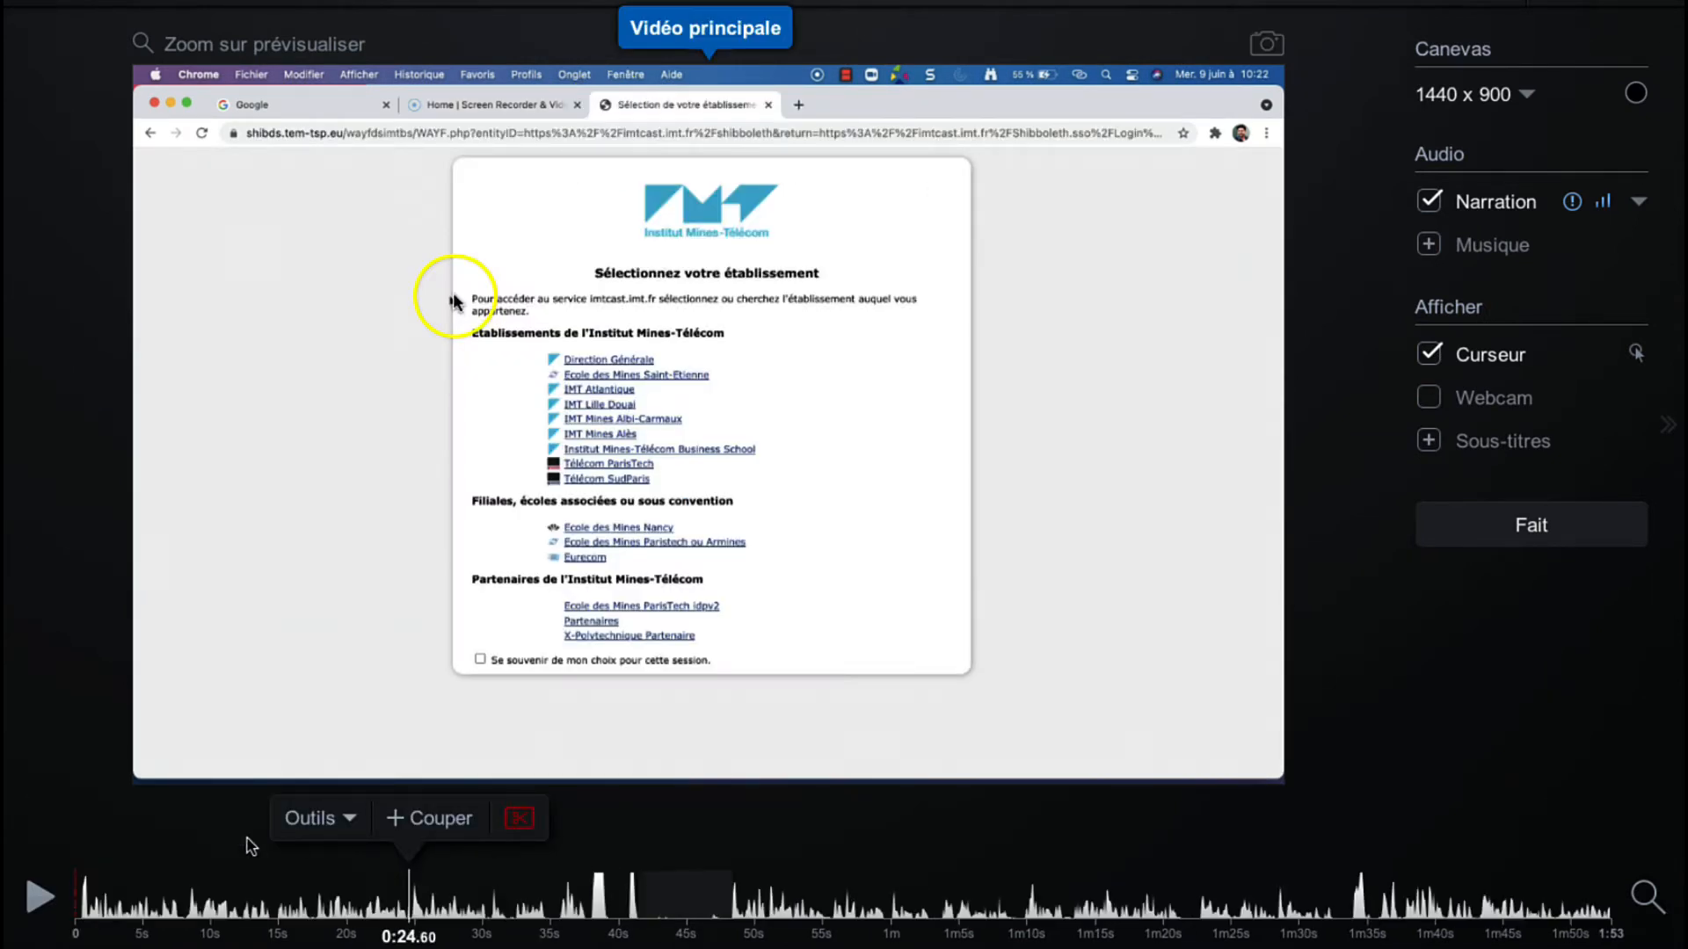
Step: Add a blur overlay (Flou) at 0:21.12, where the recording shows the institution selection page
left_click(358, 903)
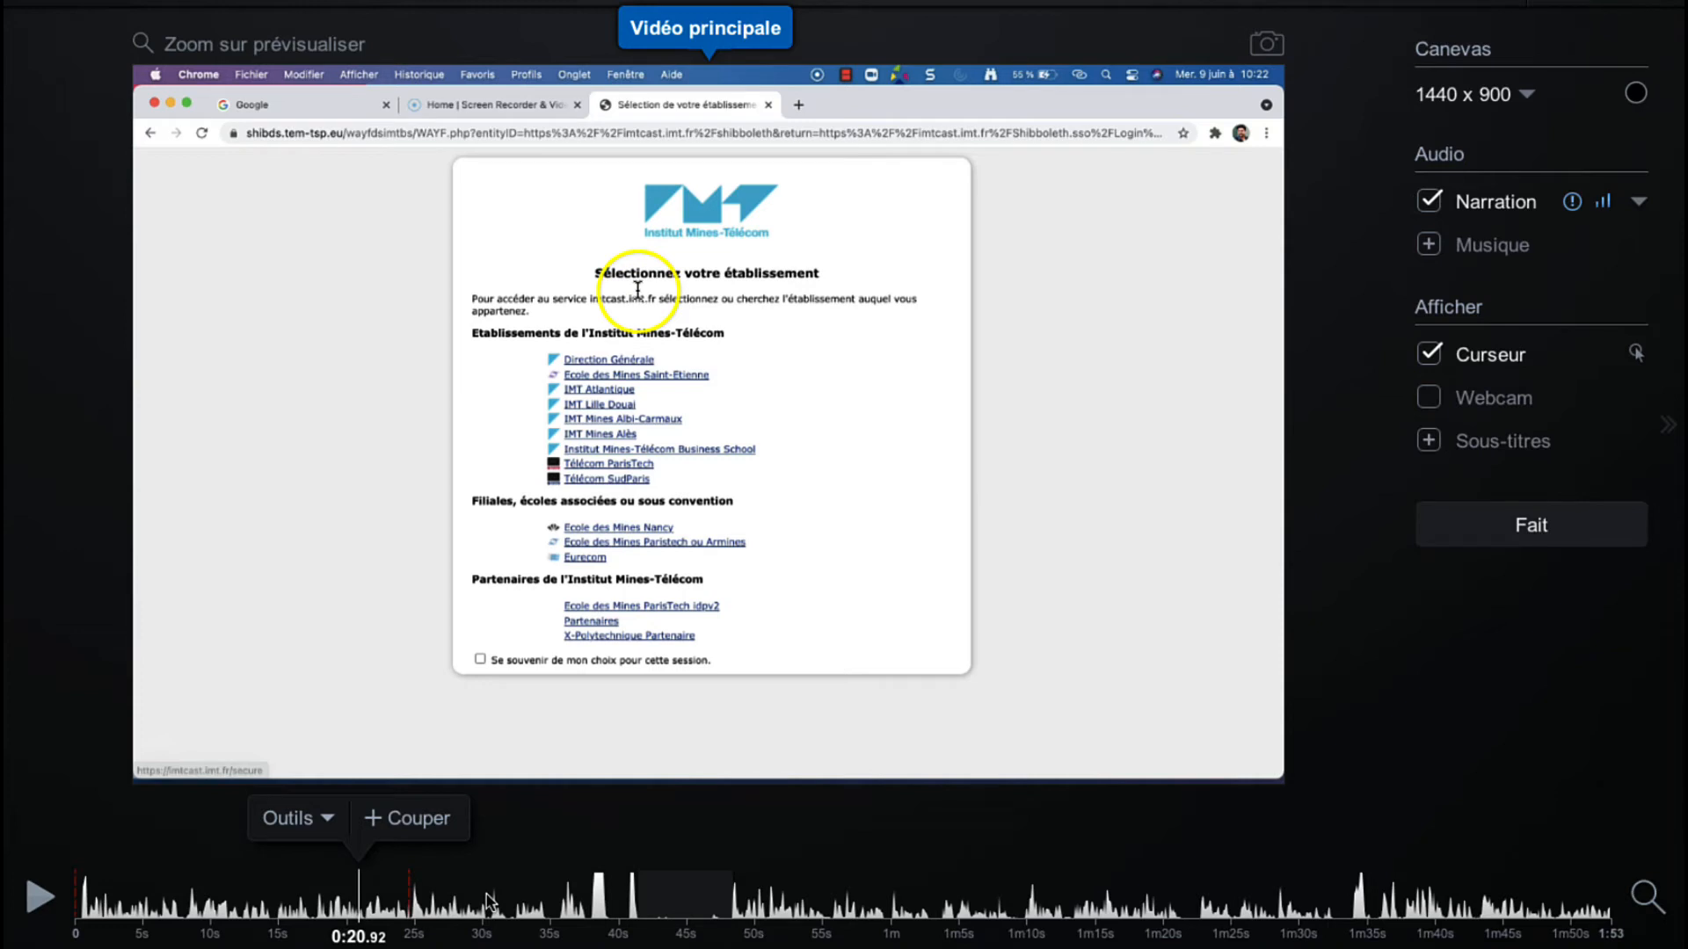
left_click(361, 890)
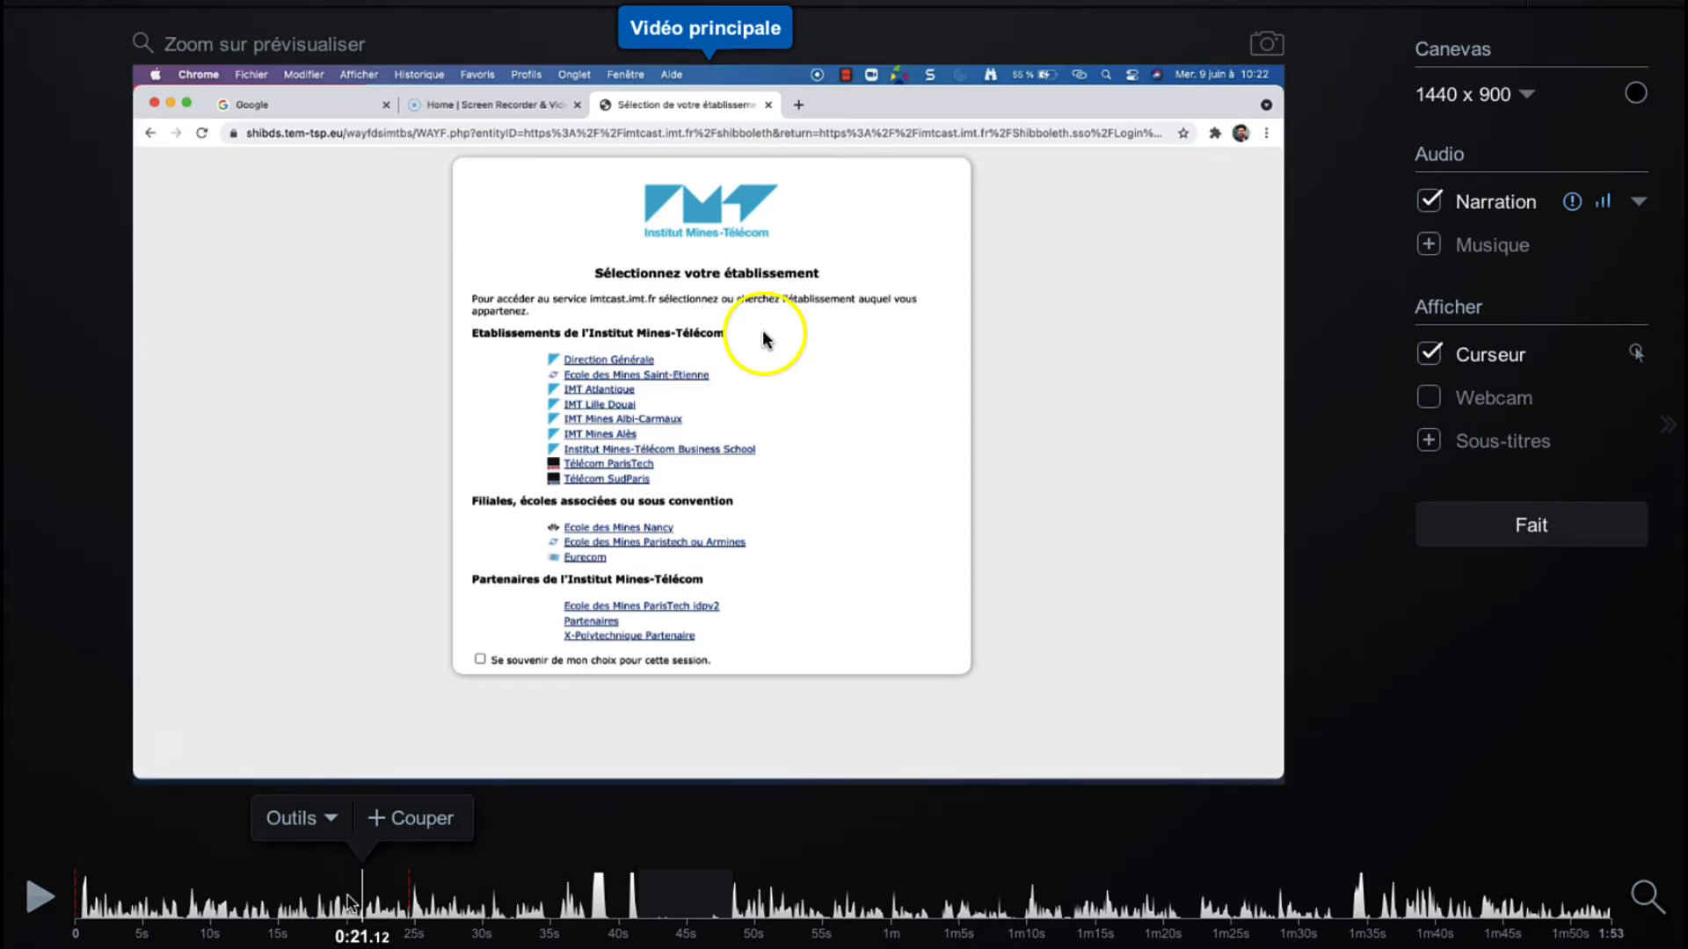
left_click(328, 821)
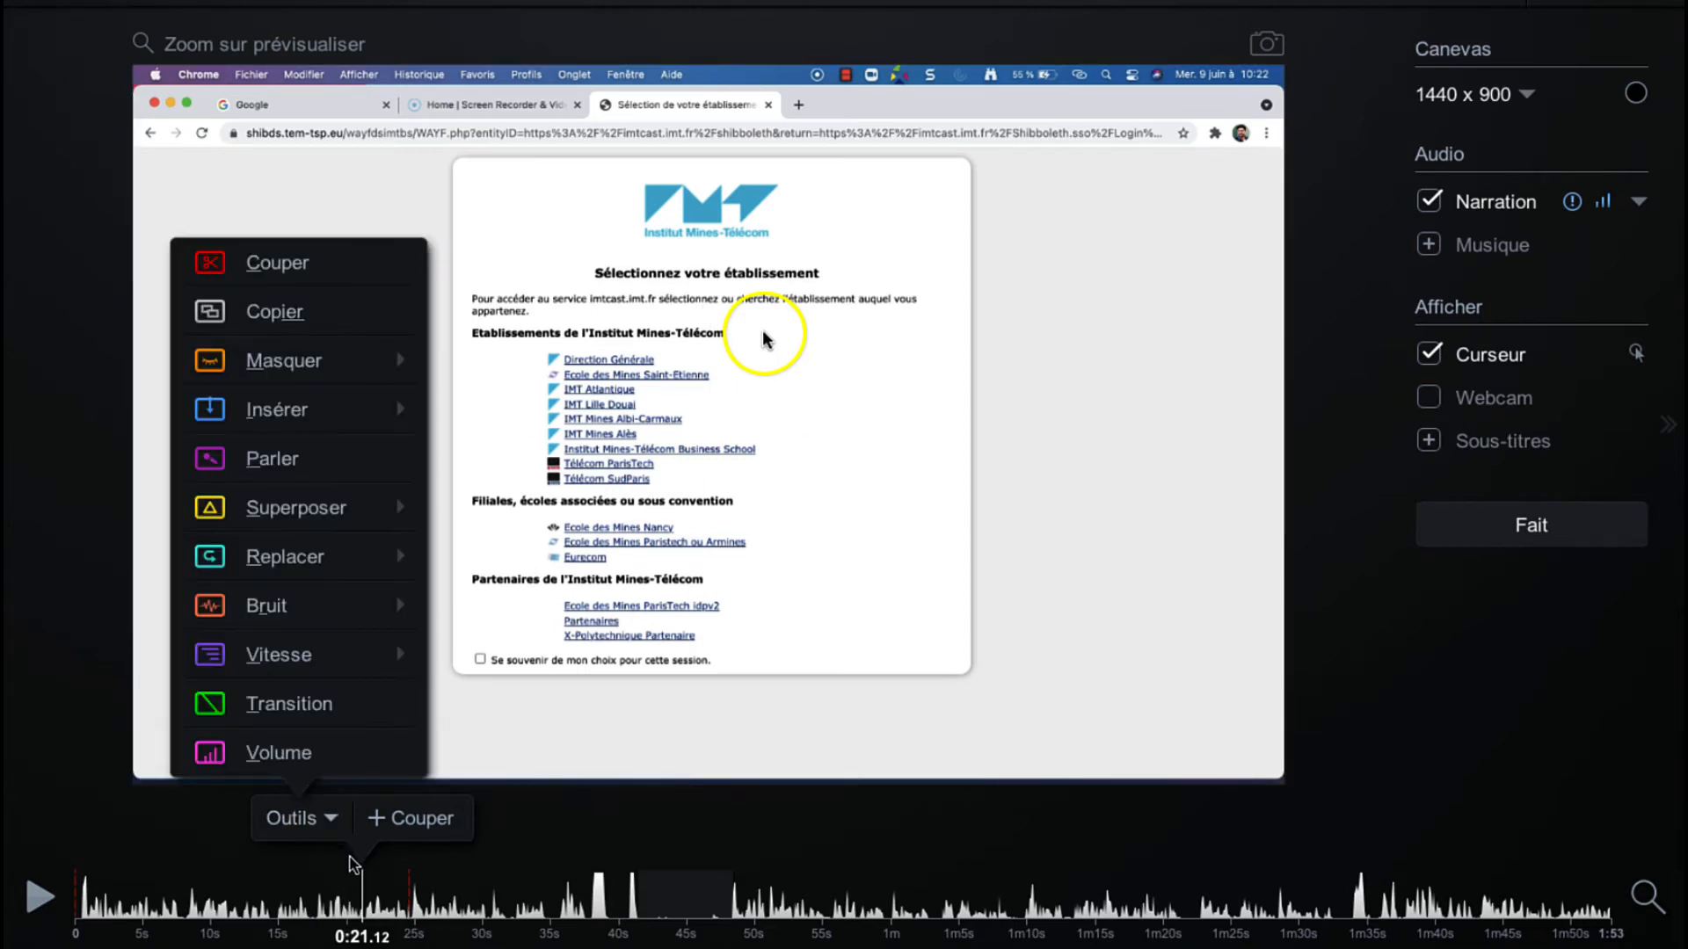
left_click(339, 808)
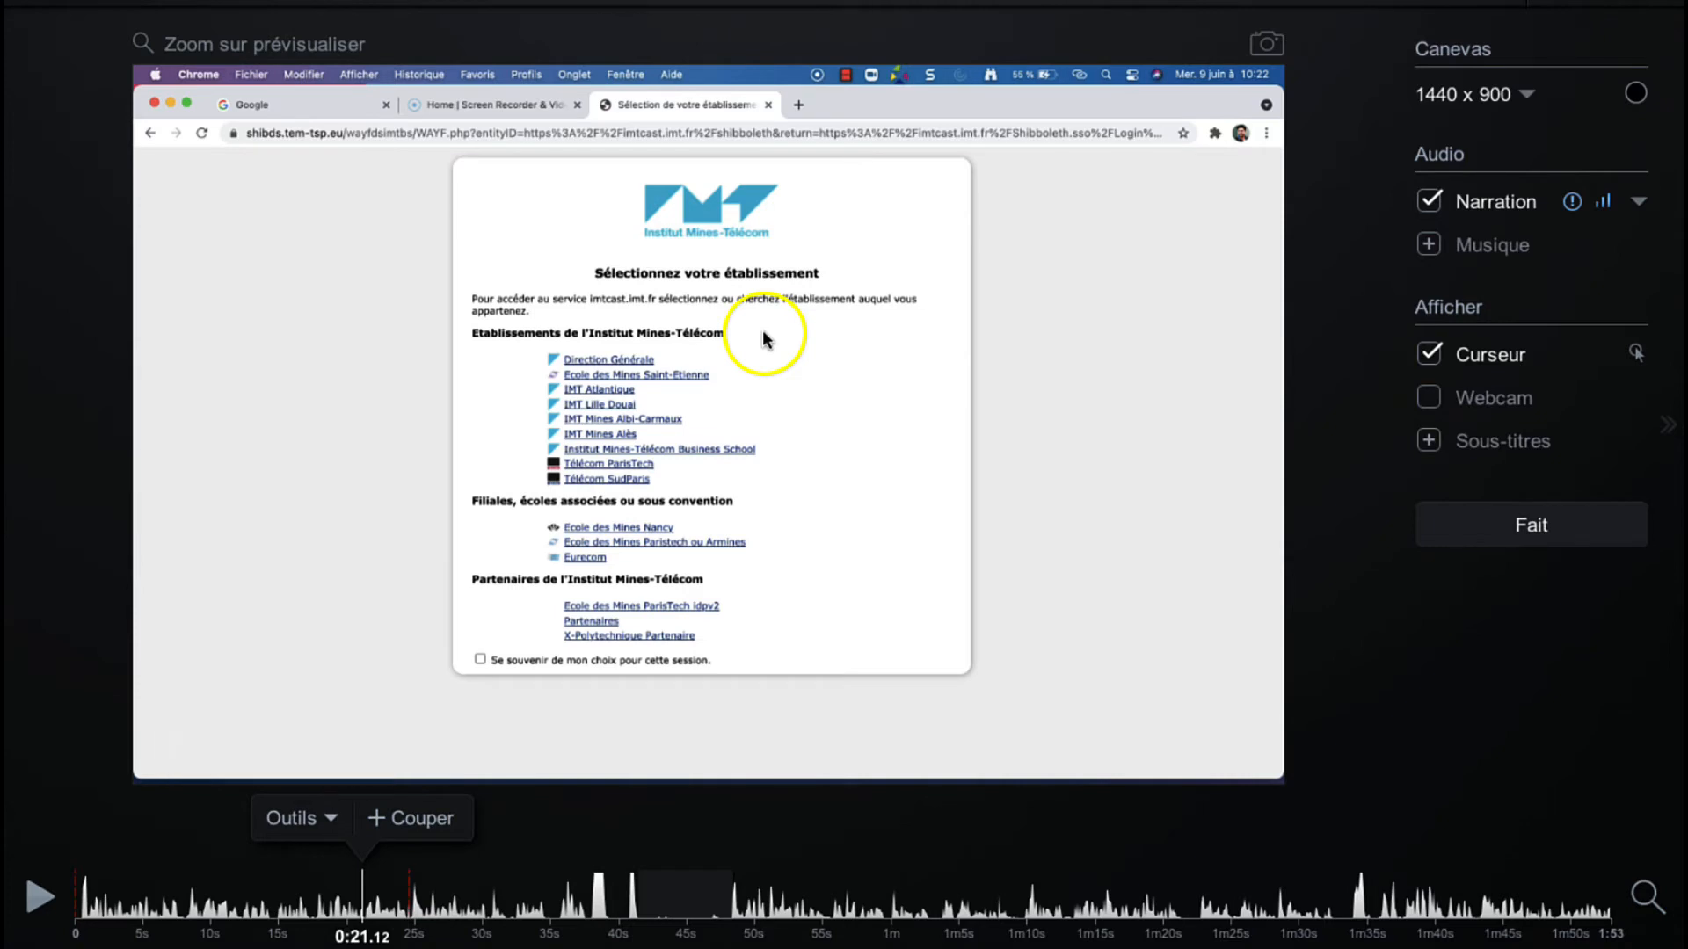
left_click(333, 820)
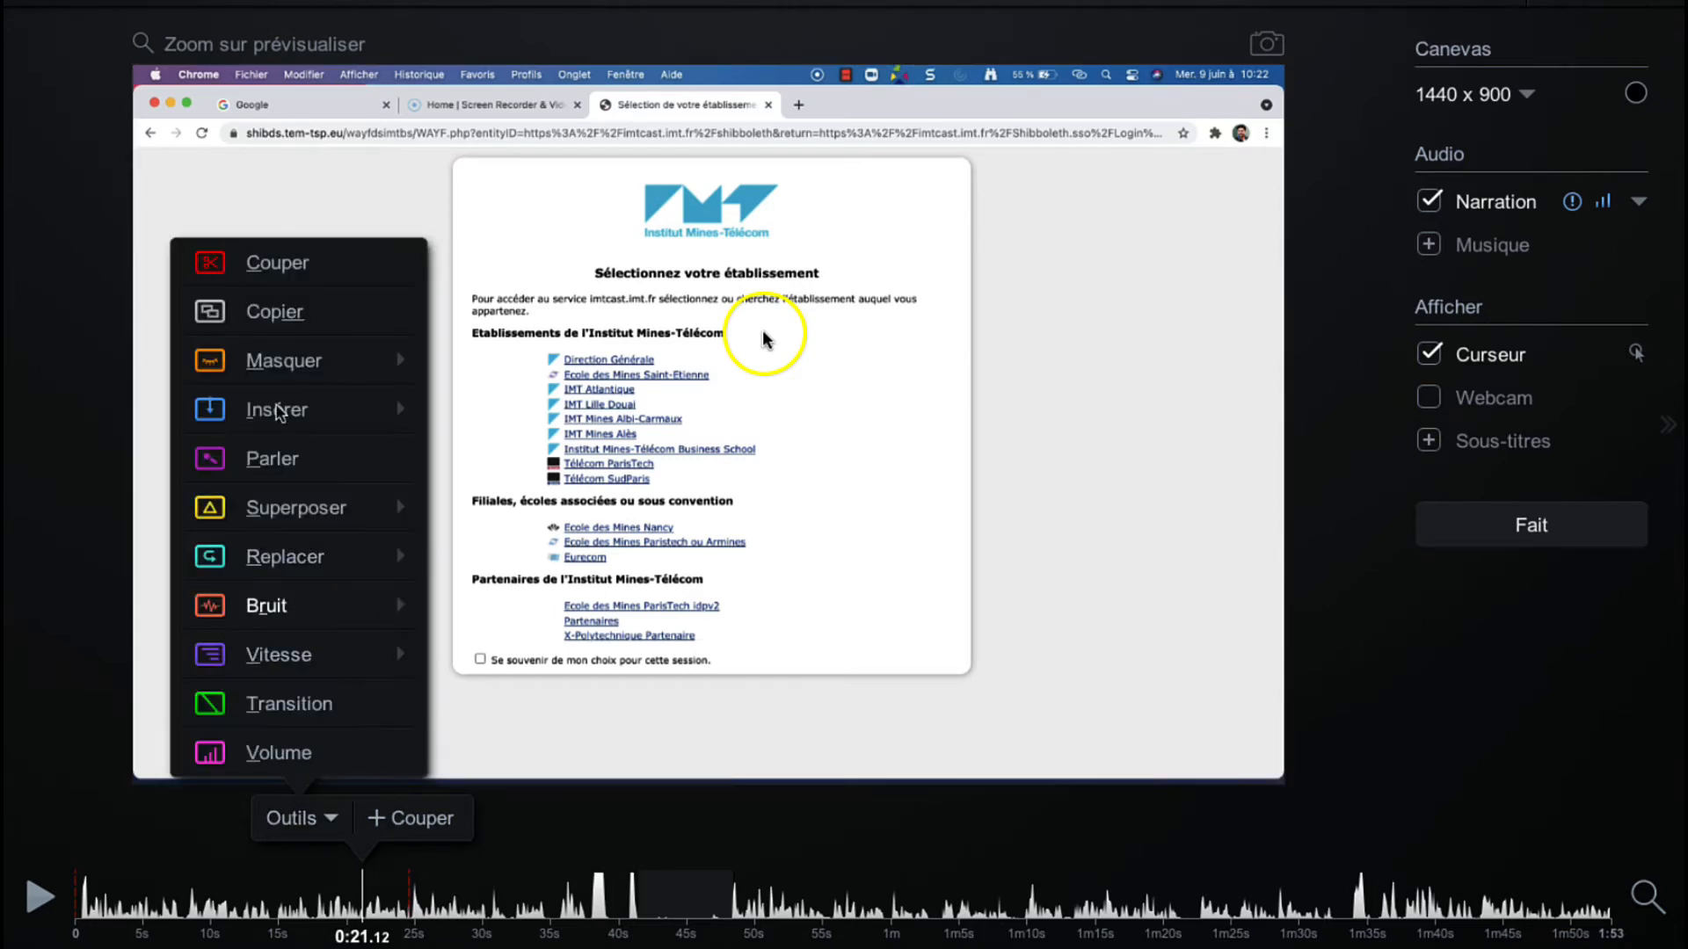
mouse_move(287, 522)
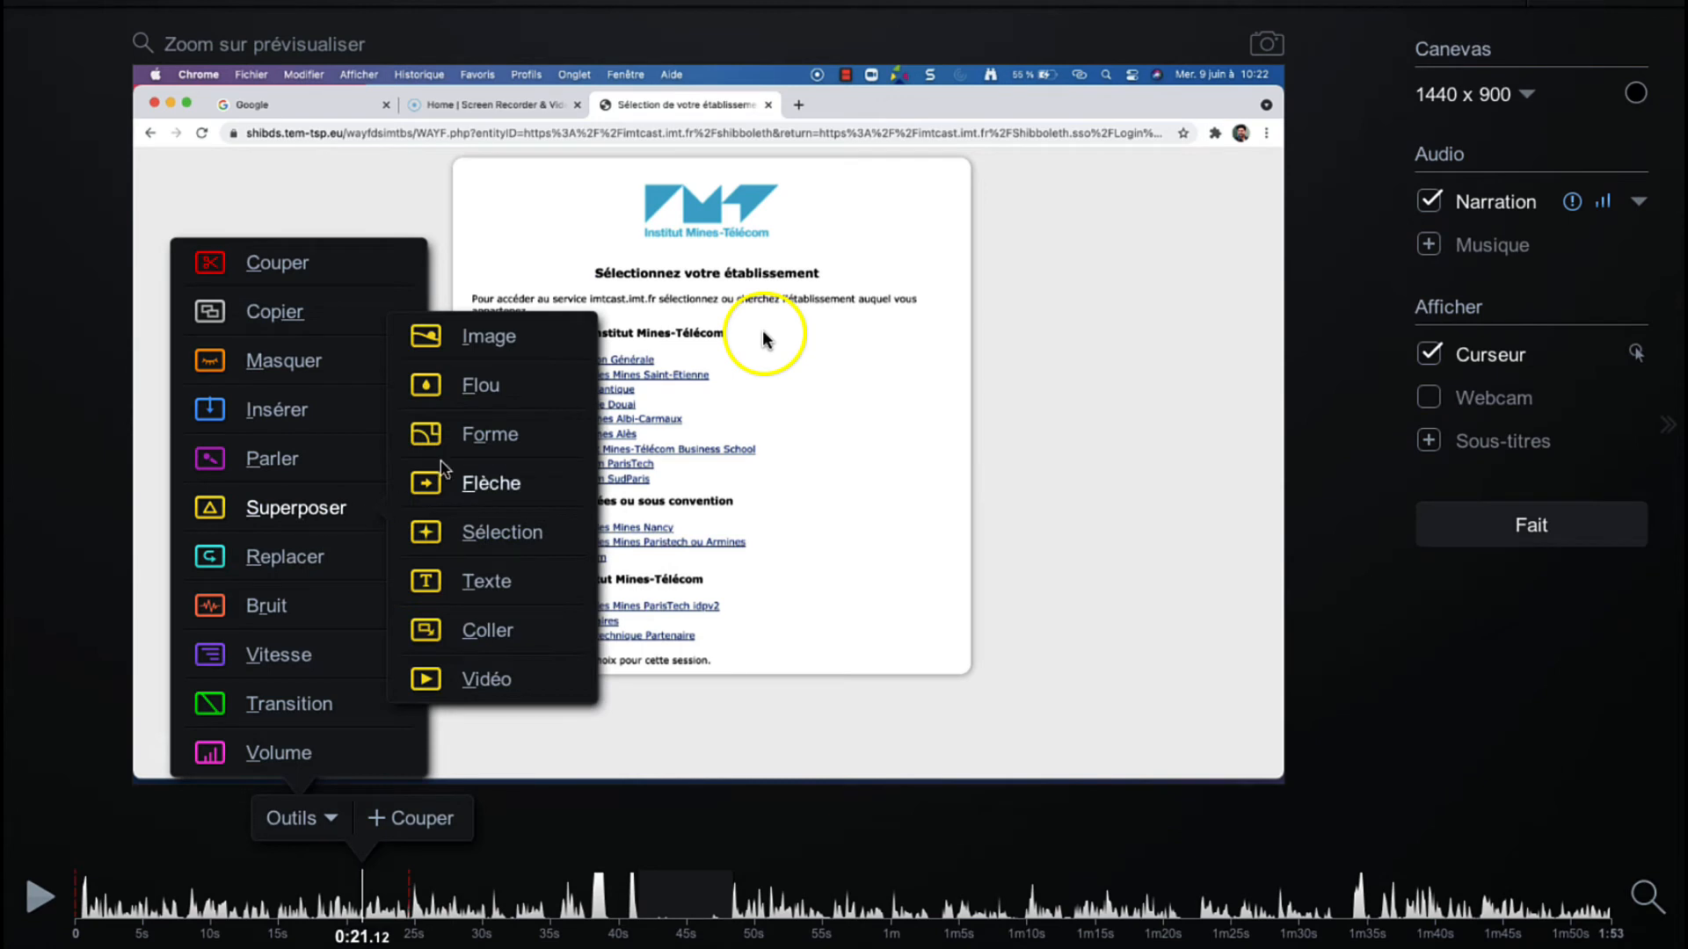
left_click(469, 385)
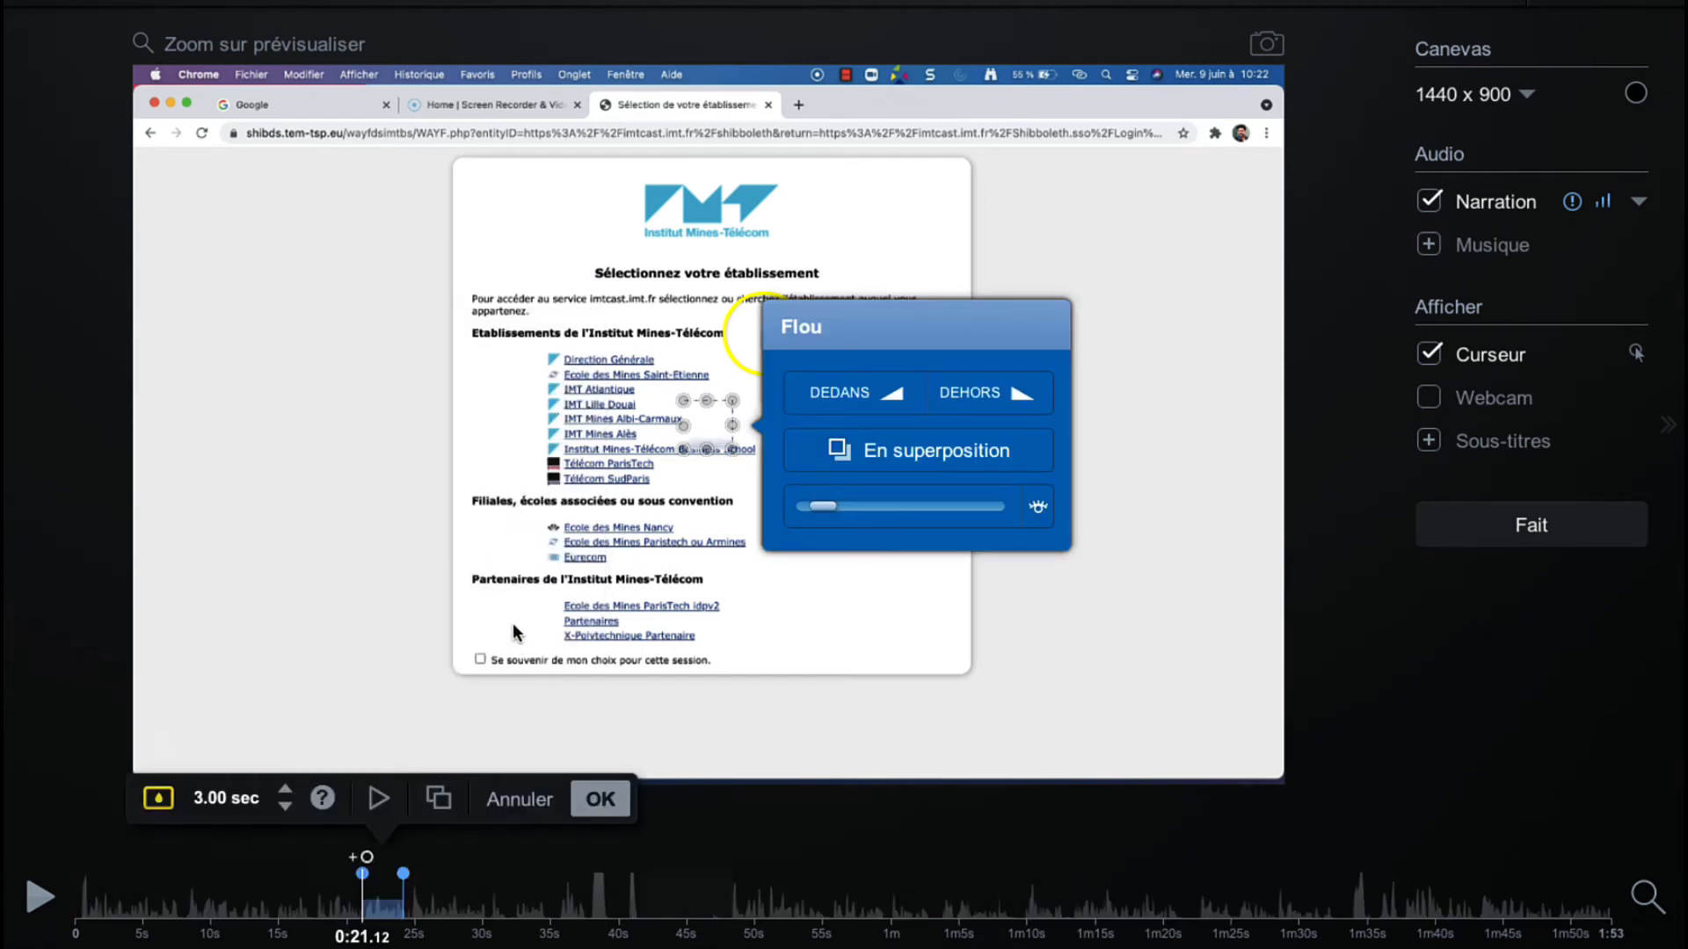
Step: Resize the blur area so it covers the list of institutions under the Institut Mines-Télécom heading
left_click_drag(681, 429, 545, 425)
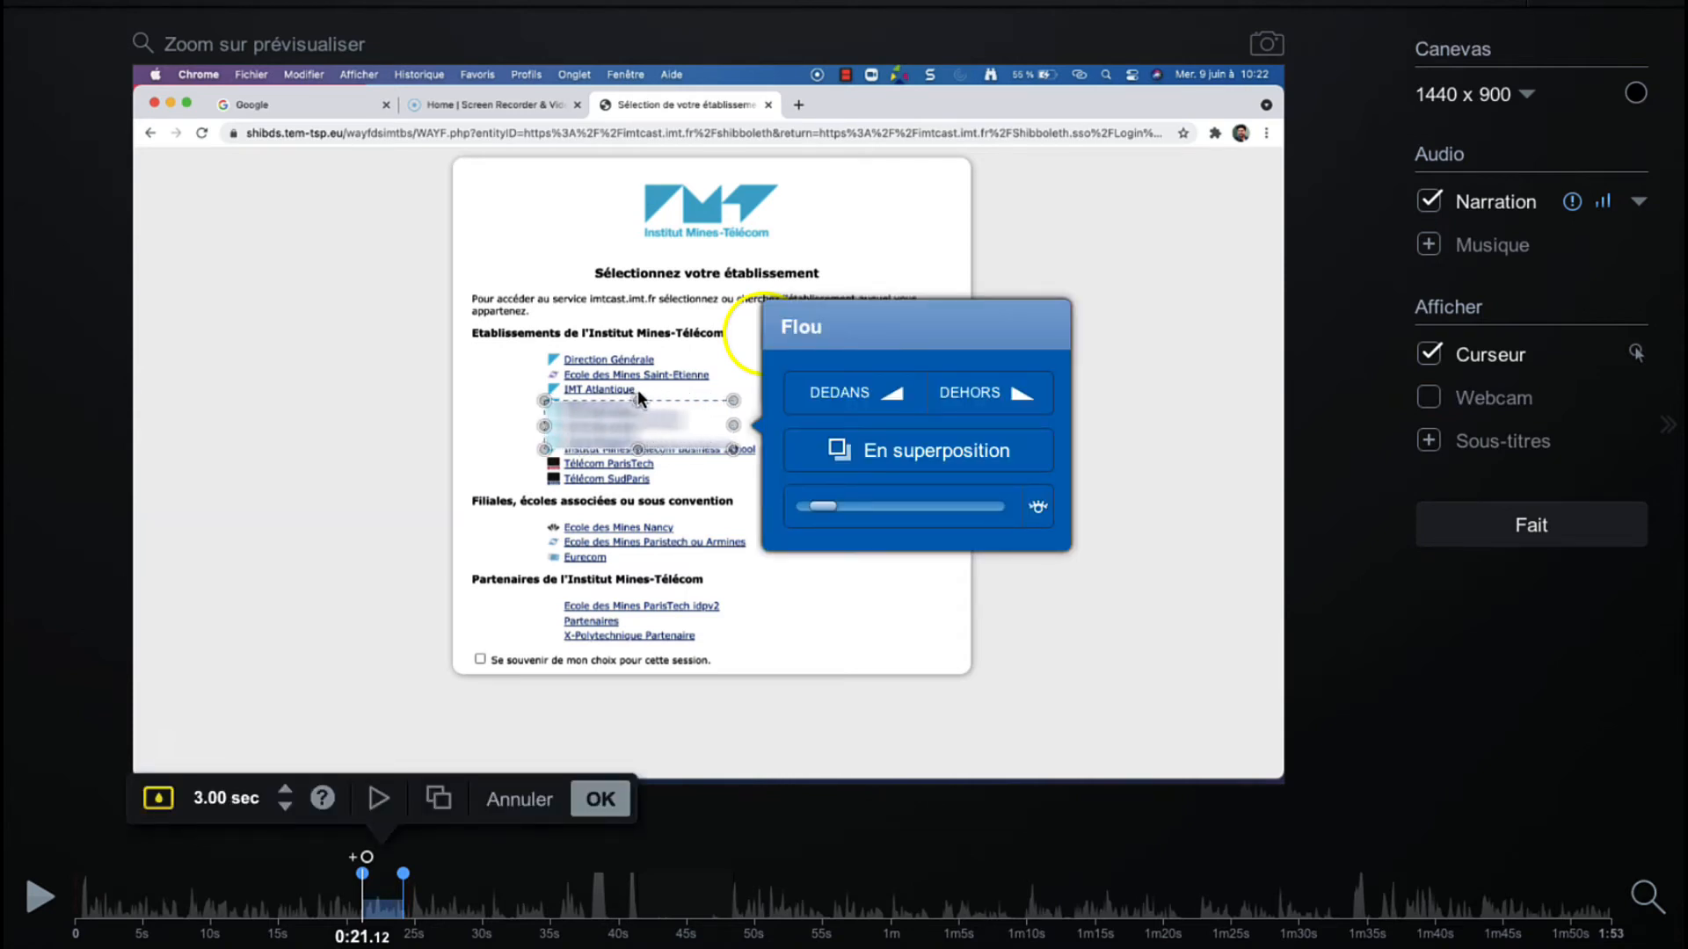
left_click_drag(638, 400, 637, 342)
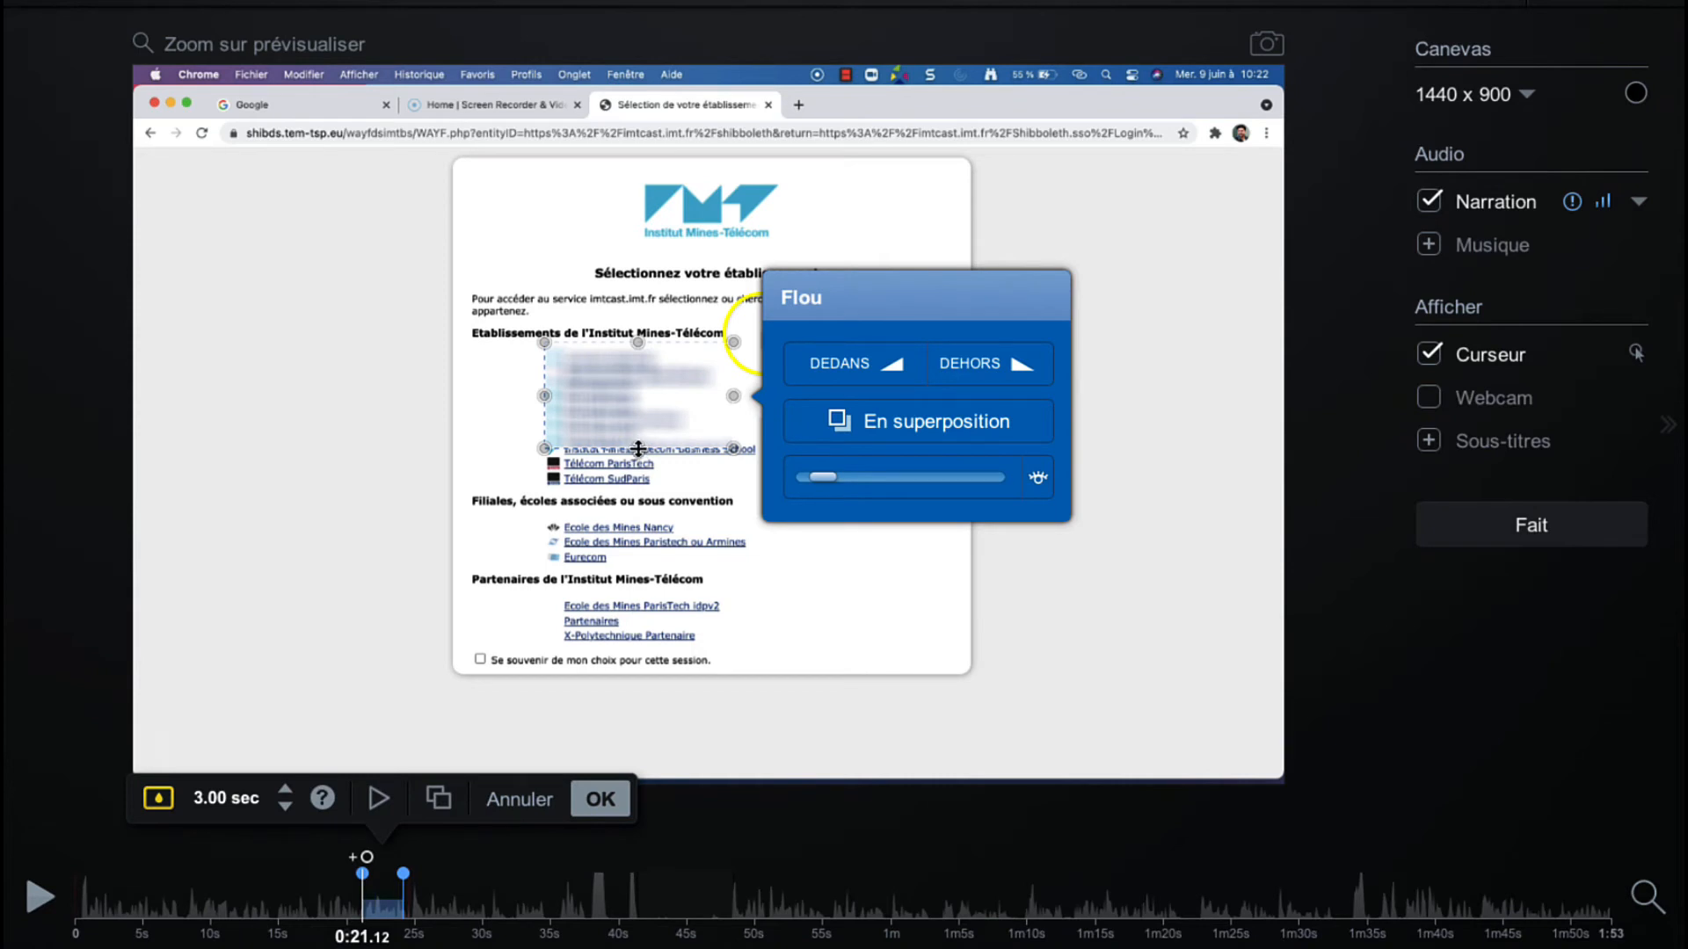
left_click_drag(639, 449, 638, 462)
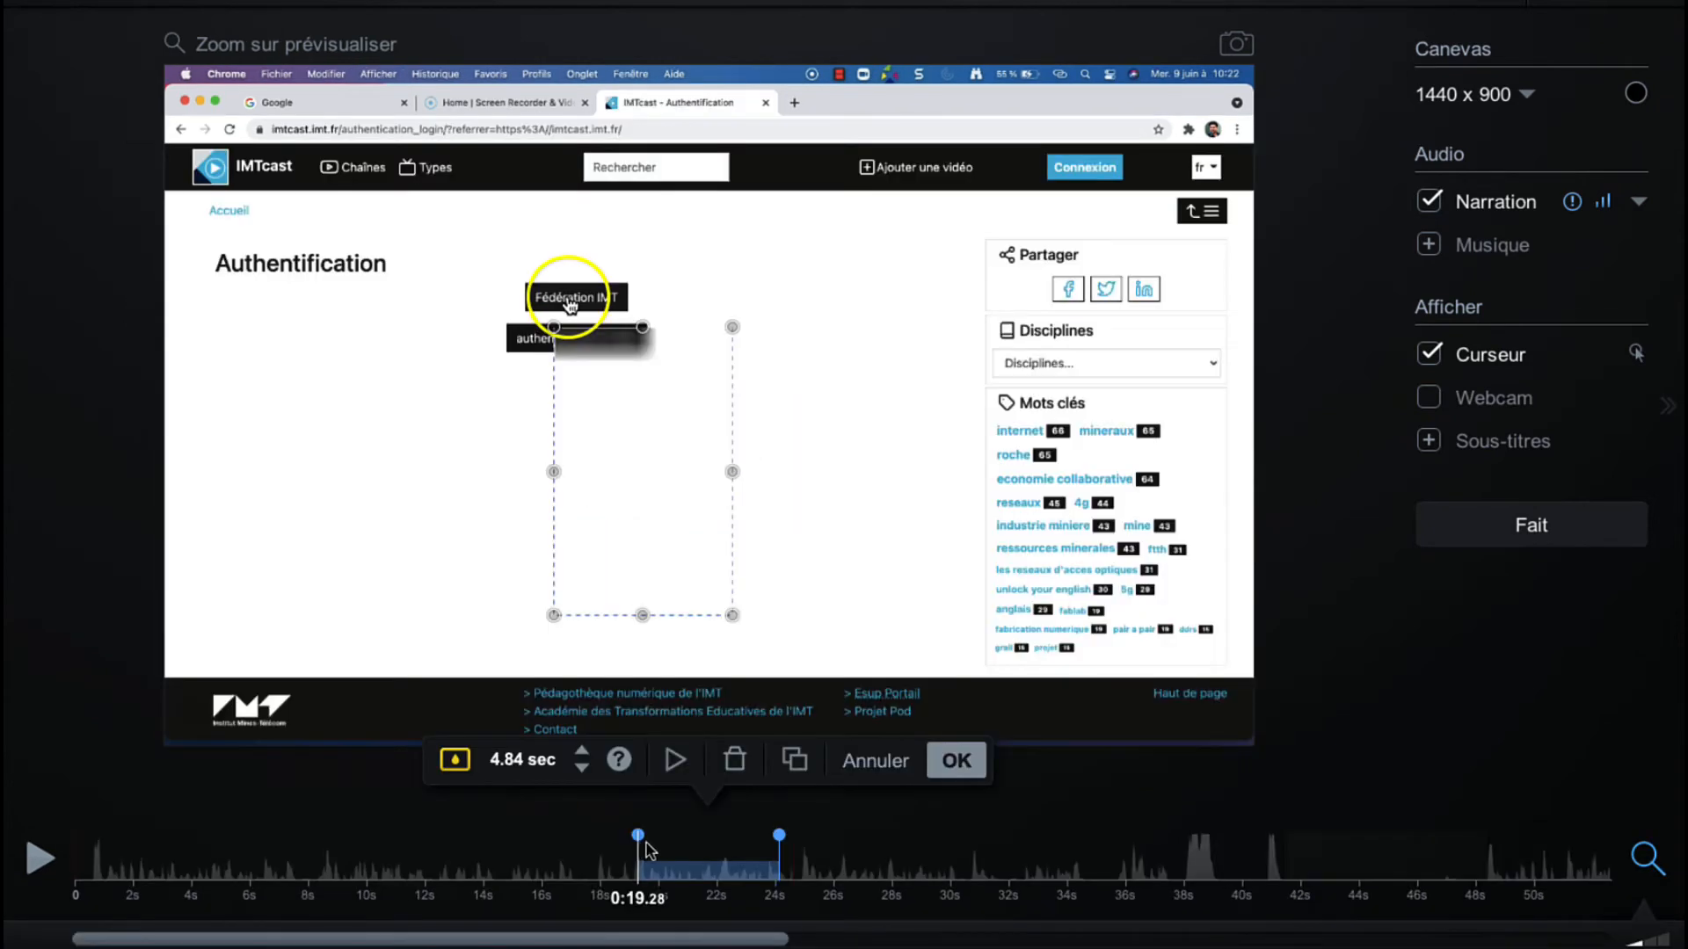
Step: Adjust the blur's start on the timeline and extend its end to about 0:33.40
left_click_drag(639, 837, 679, 851)
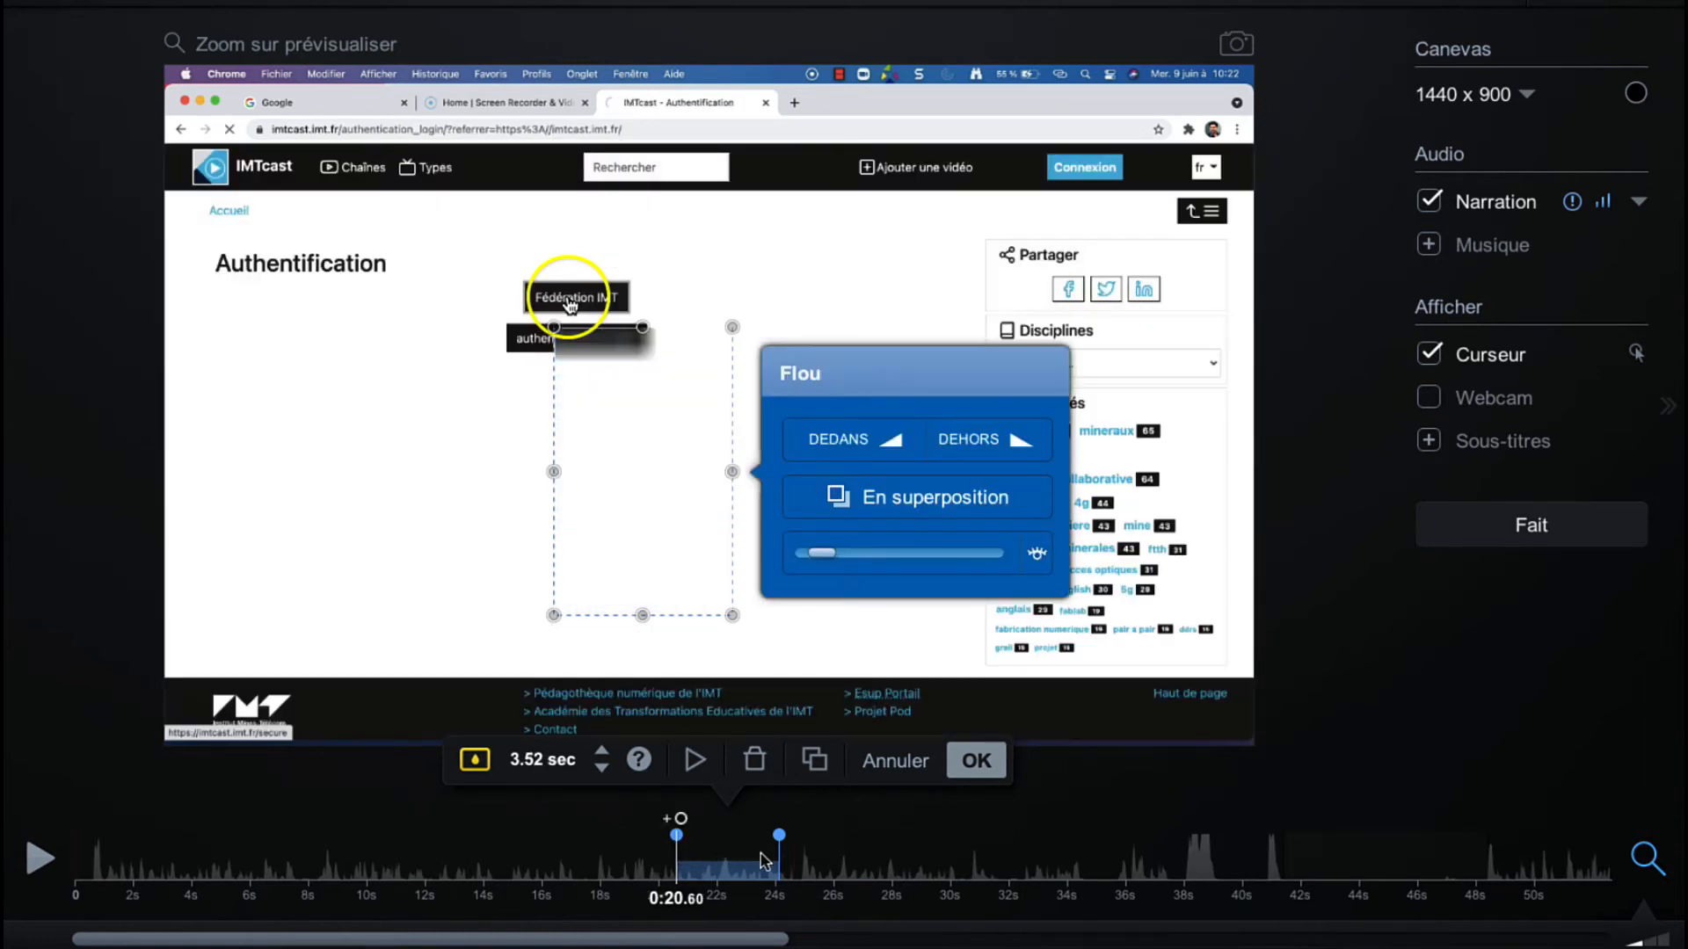
left_click(780, 833)
left_click_drag(780, 835, 808, 836)
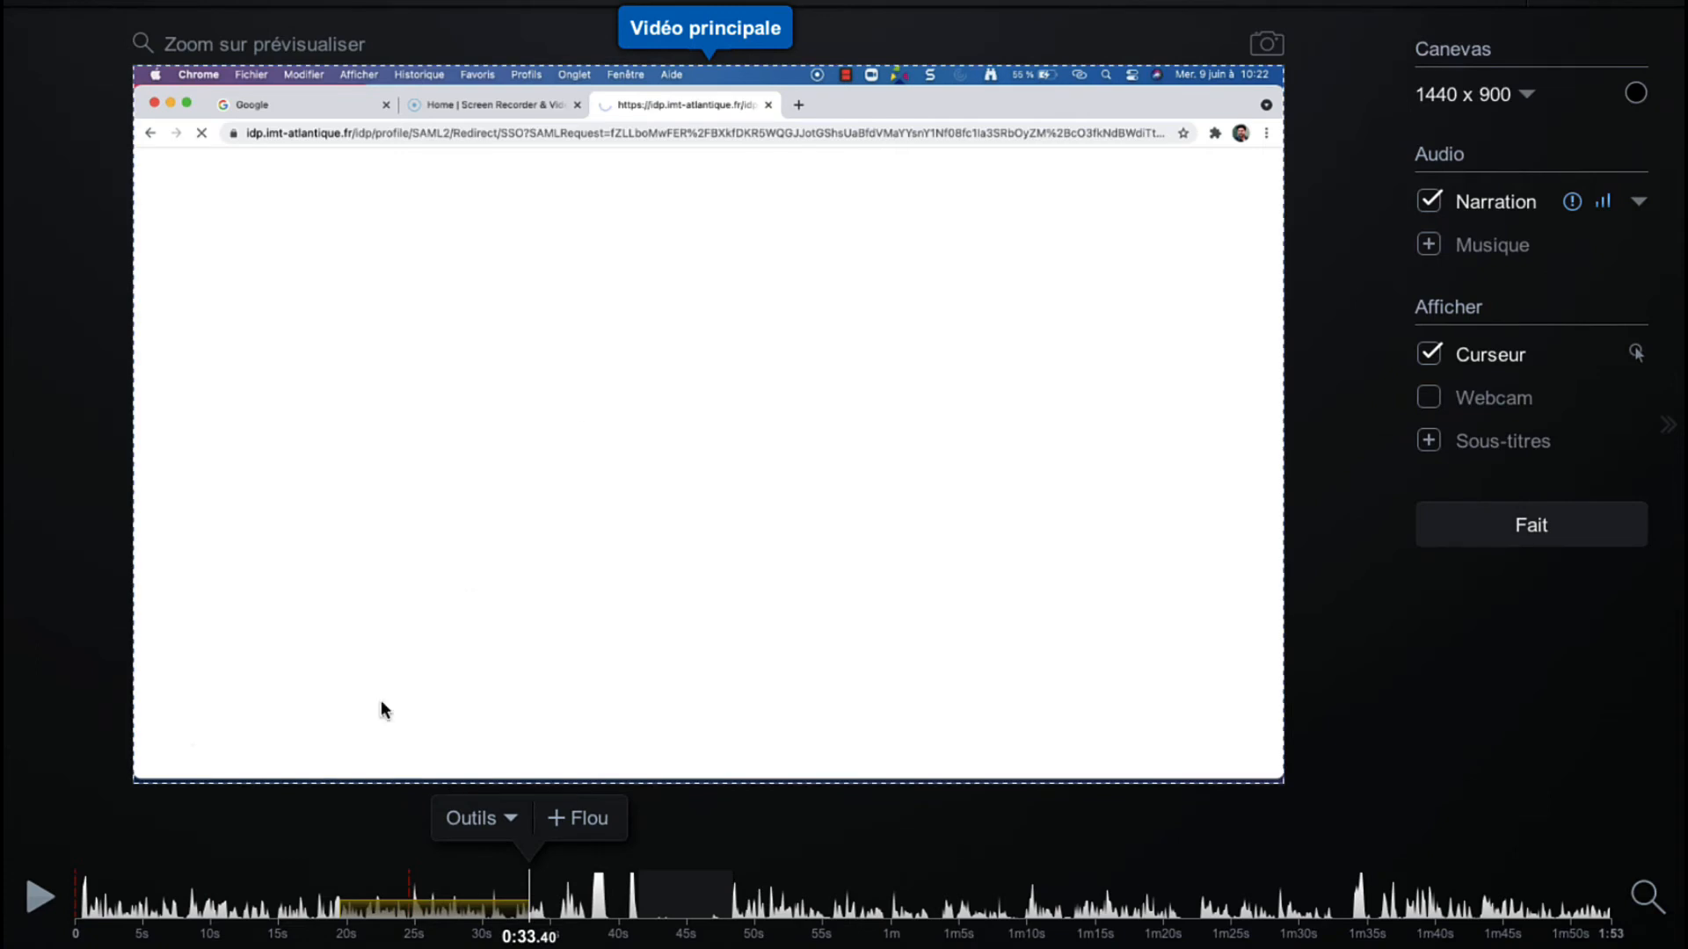
Step: Overlay an arrow (Flèche) at 0:12.24 pointing up to the Connexion button on the IMTcast home page
left_click(215, 914)
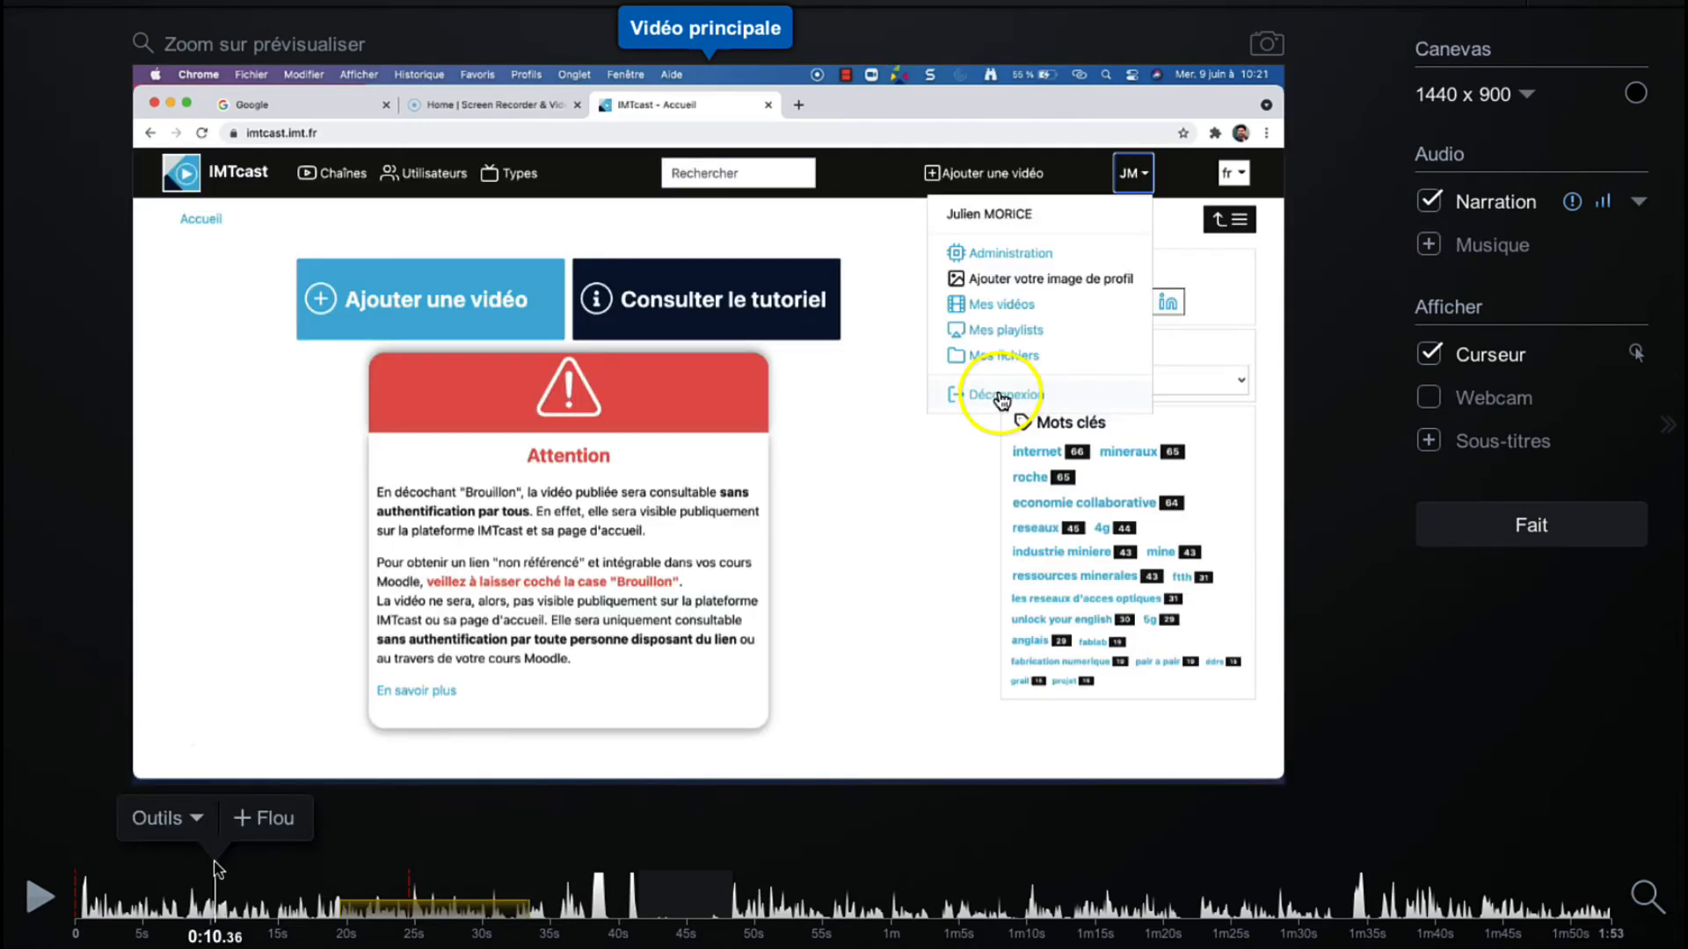
mouse_move(216, 884)
left_mouse_down()
mouse_move(322, 886)
mouse_move(241, 874)
left_mouse_up()
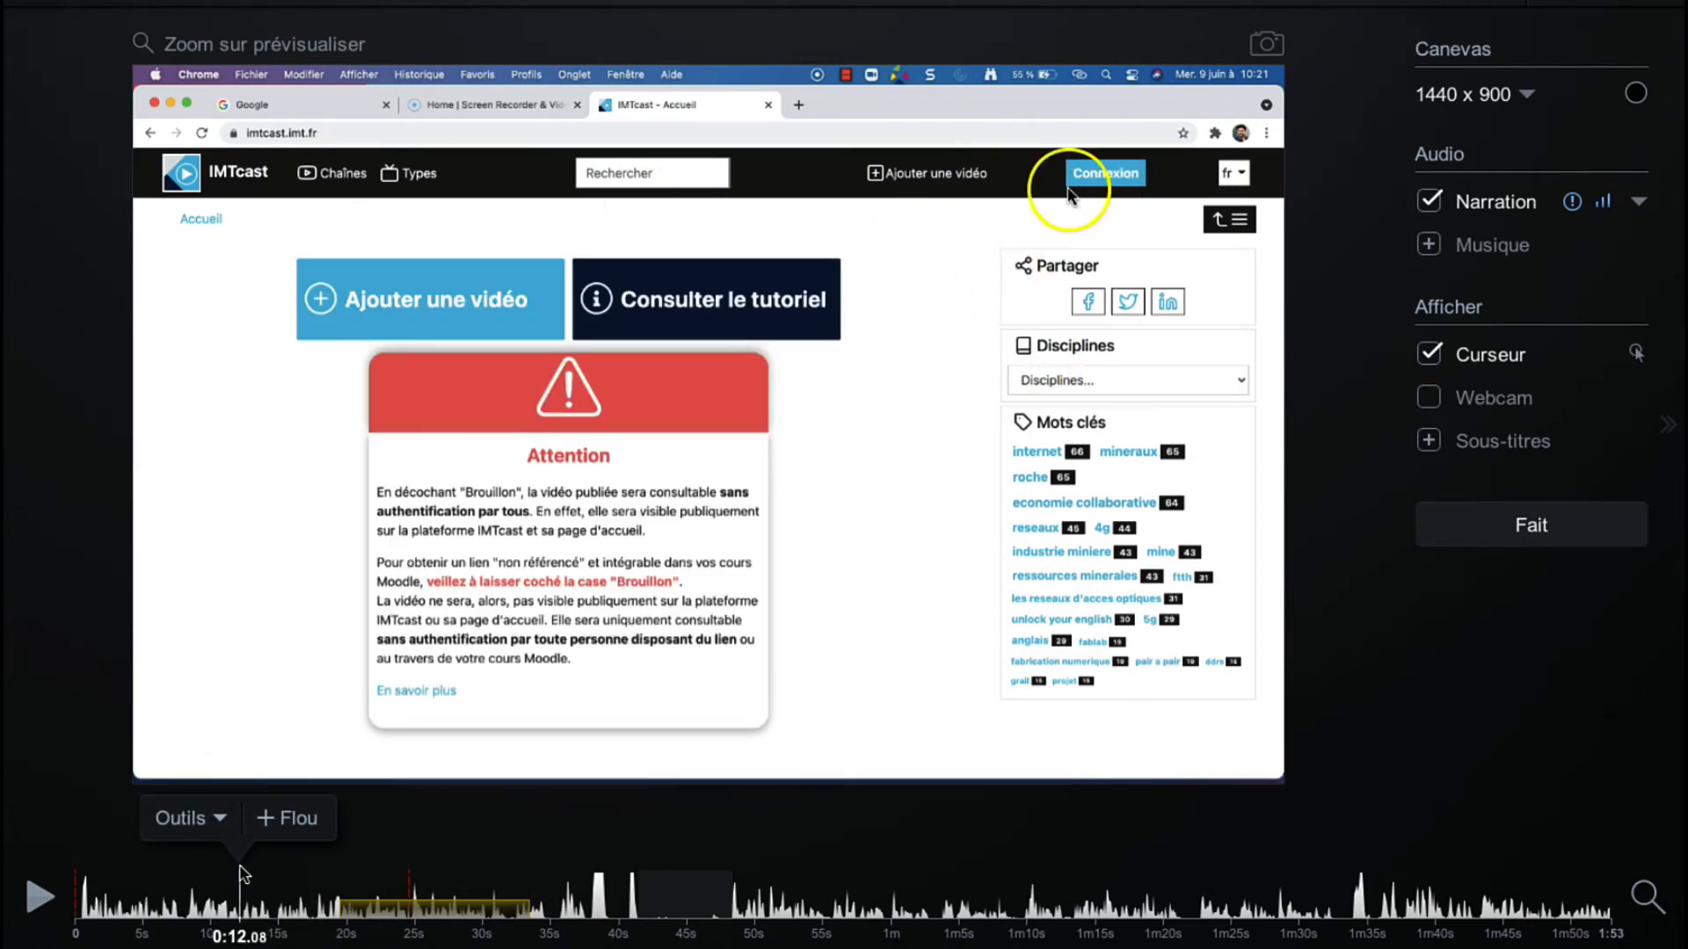
left_click(224, 825)
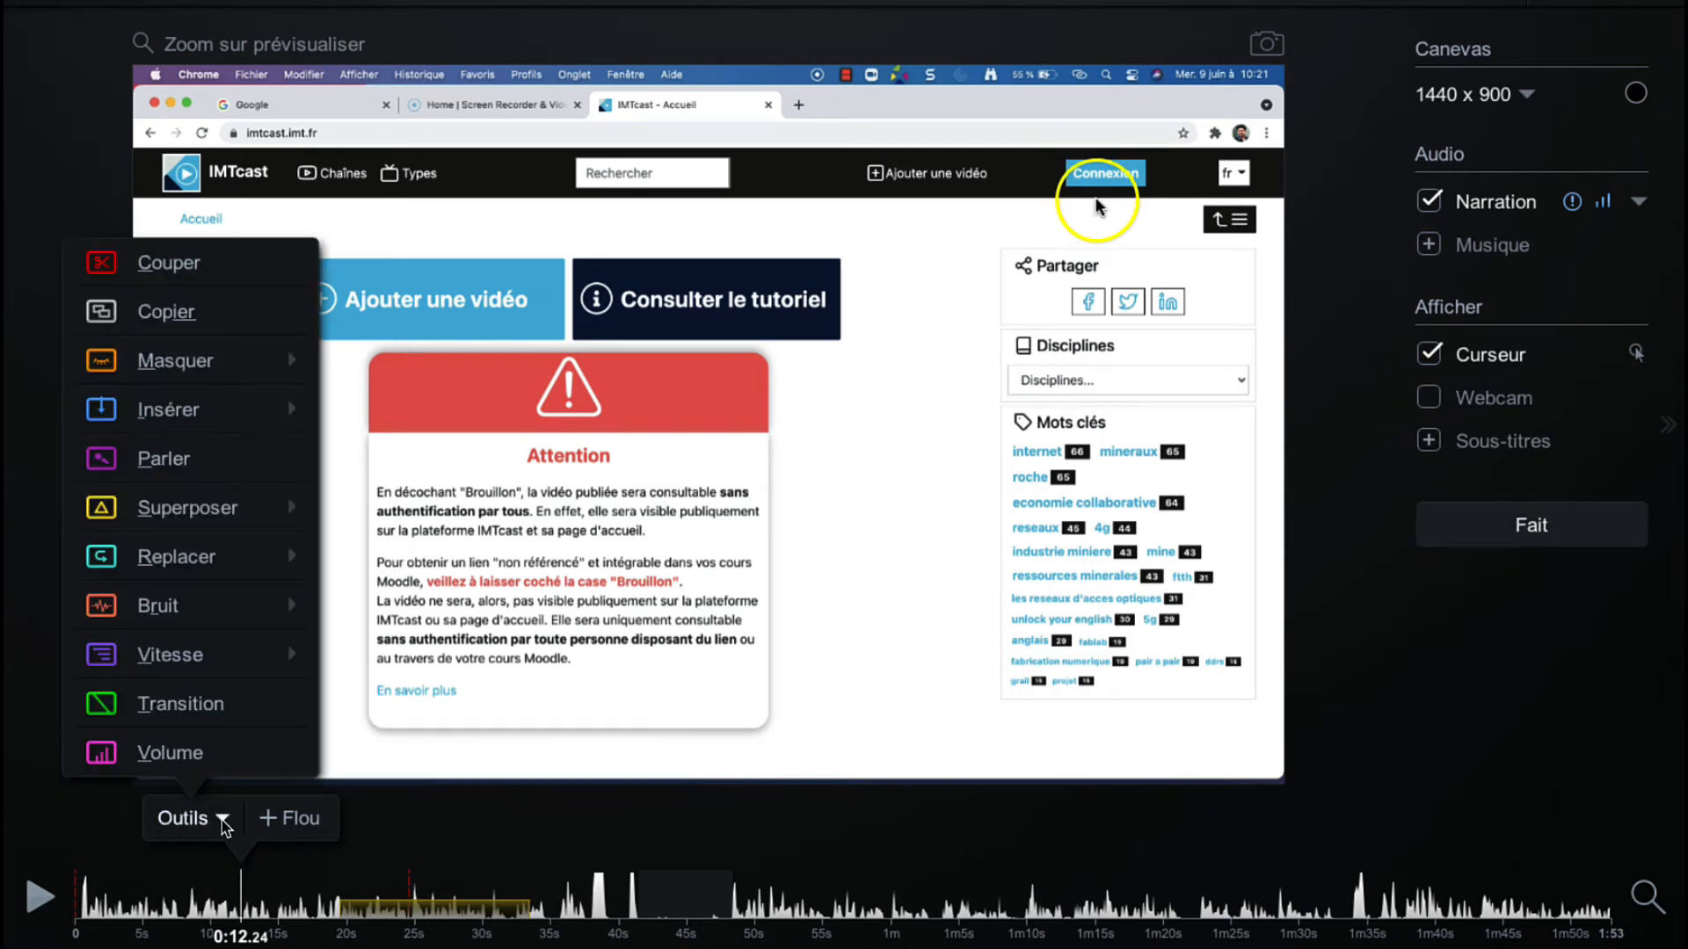
mouse_move(234, 508)
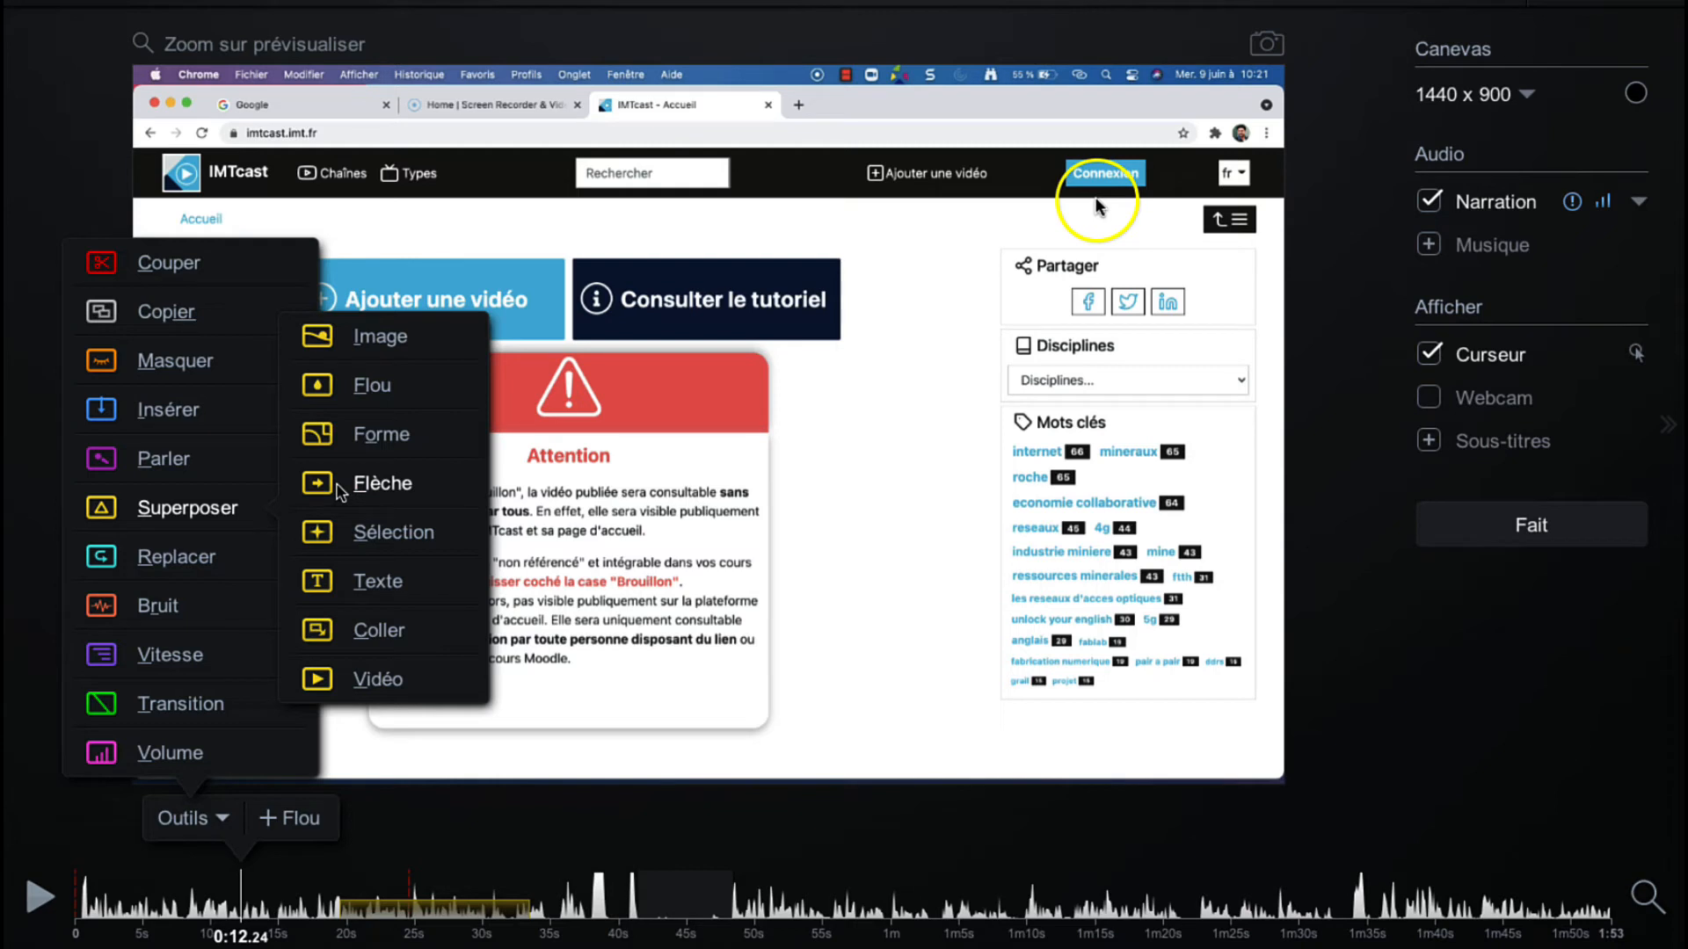
left_click(378, 483)
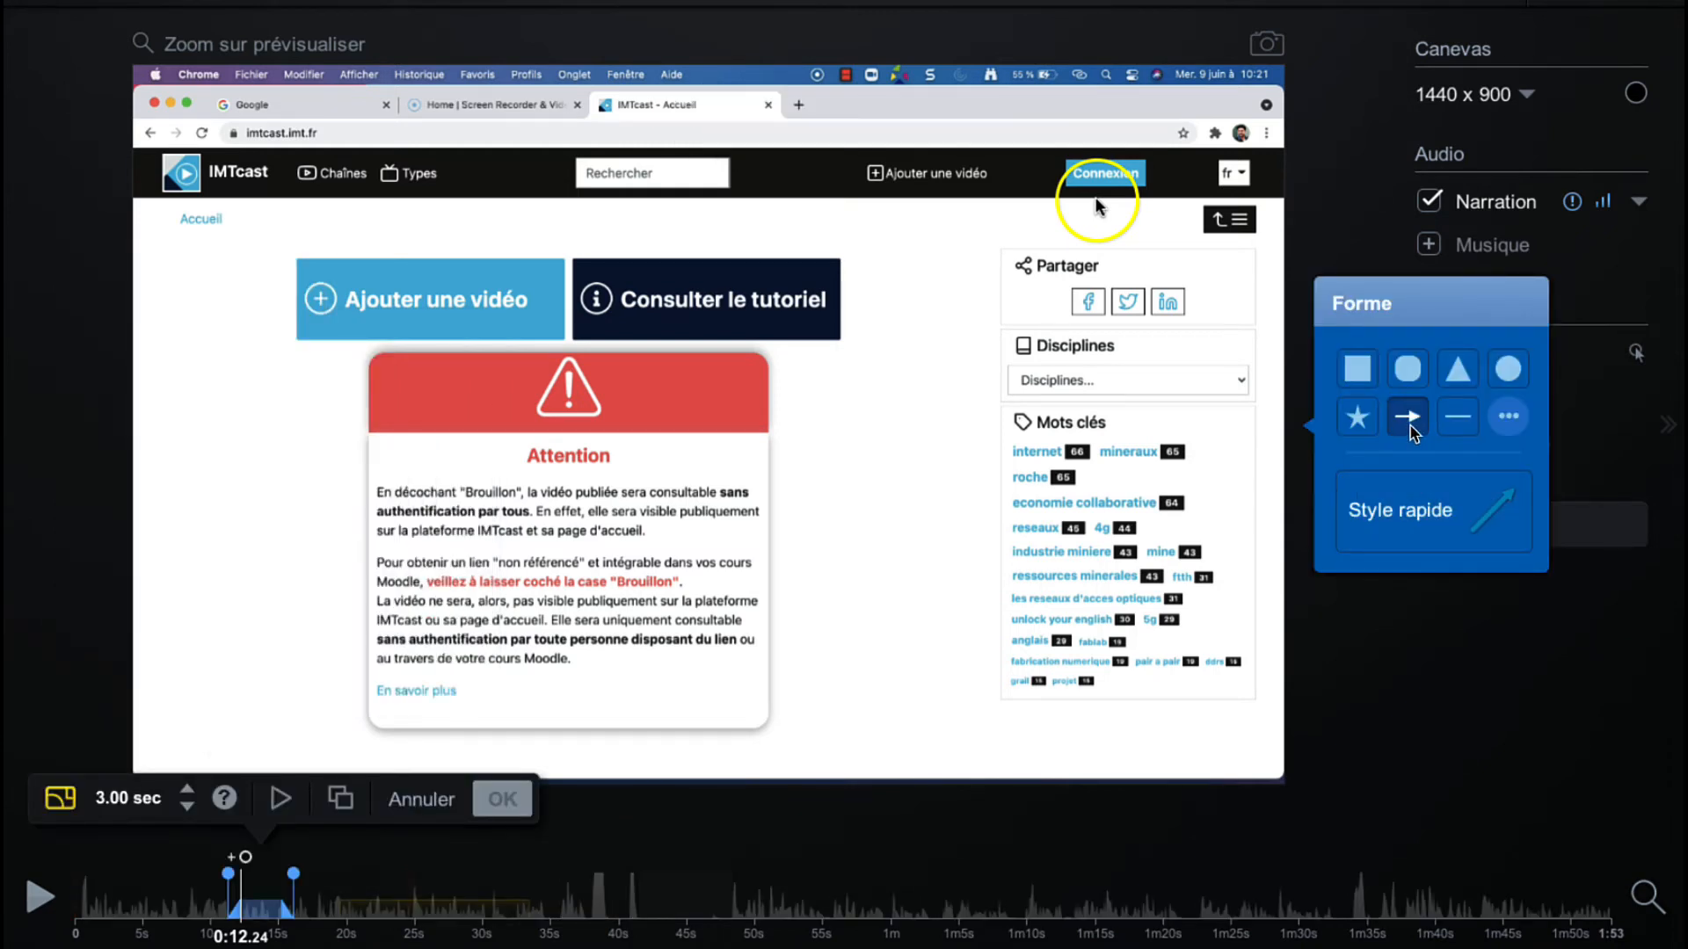
mouse_move(954, 245)
left_mouse_down()
mouse_move(1049, 189)
mouse_move(901, 261)
mouse_move(1052, 188)
left_mouse_up()
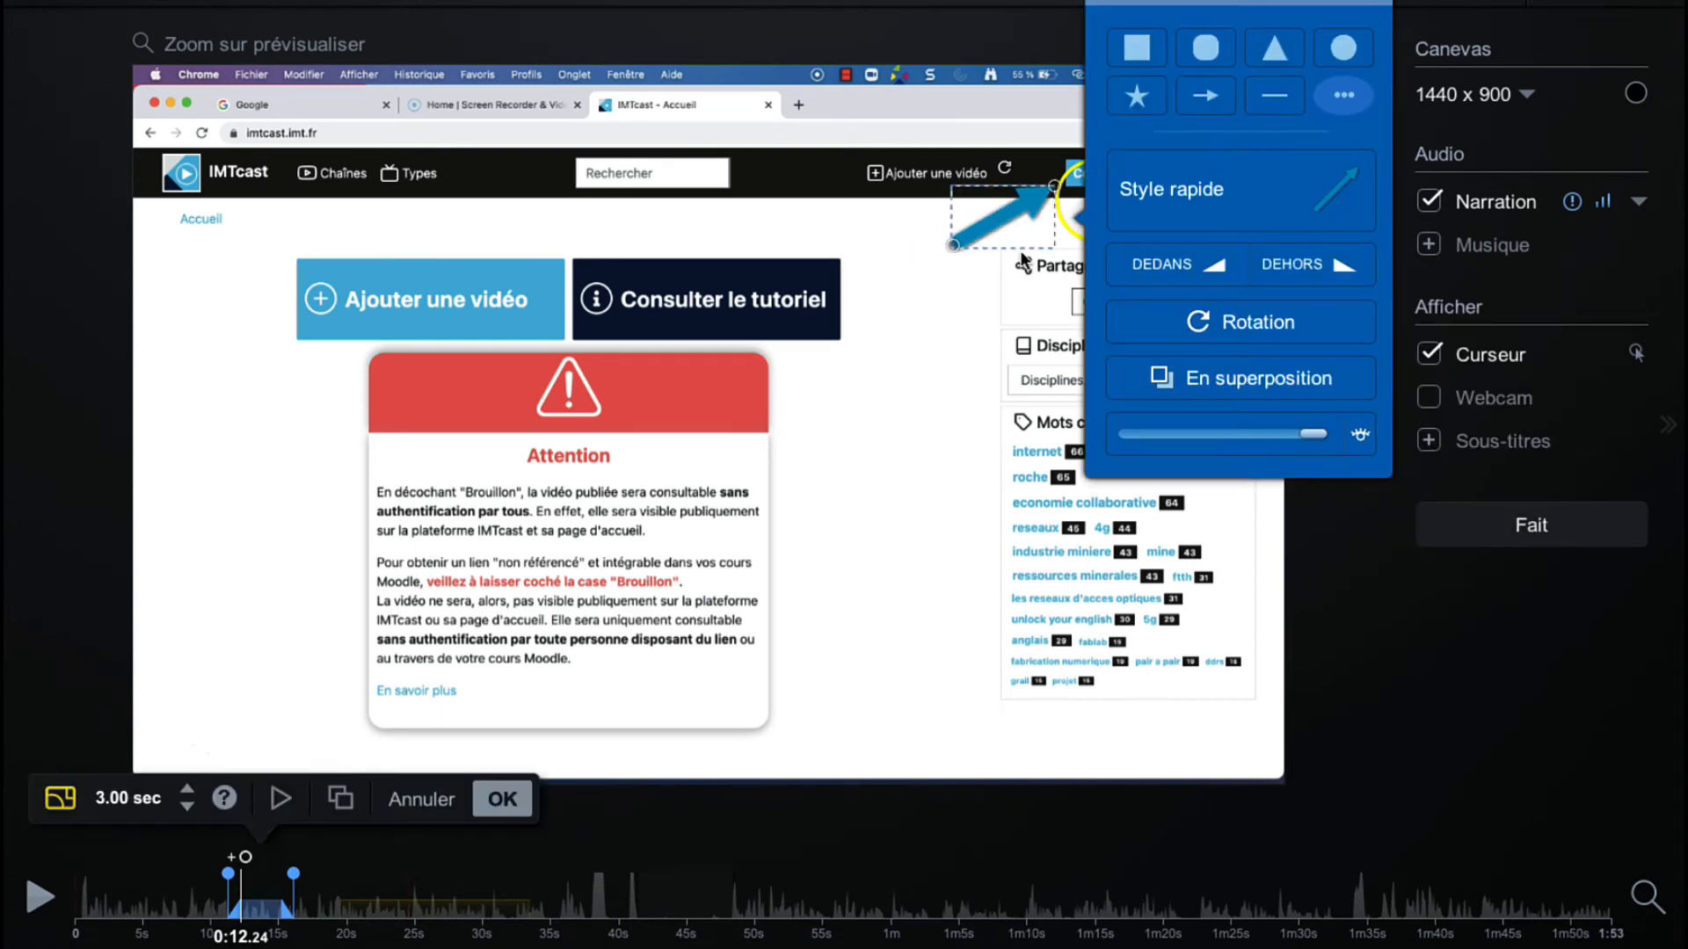
left_click(960, 327)
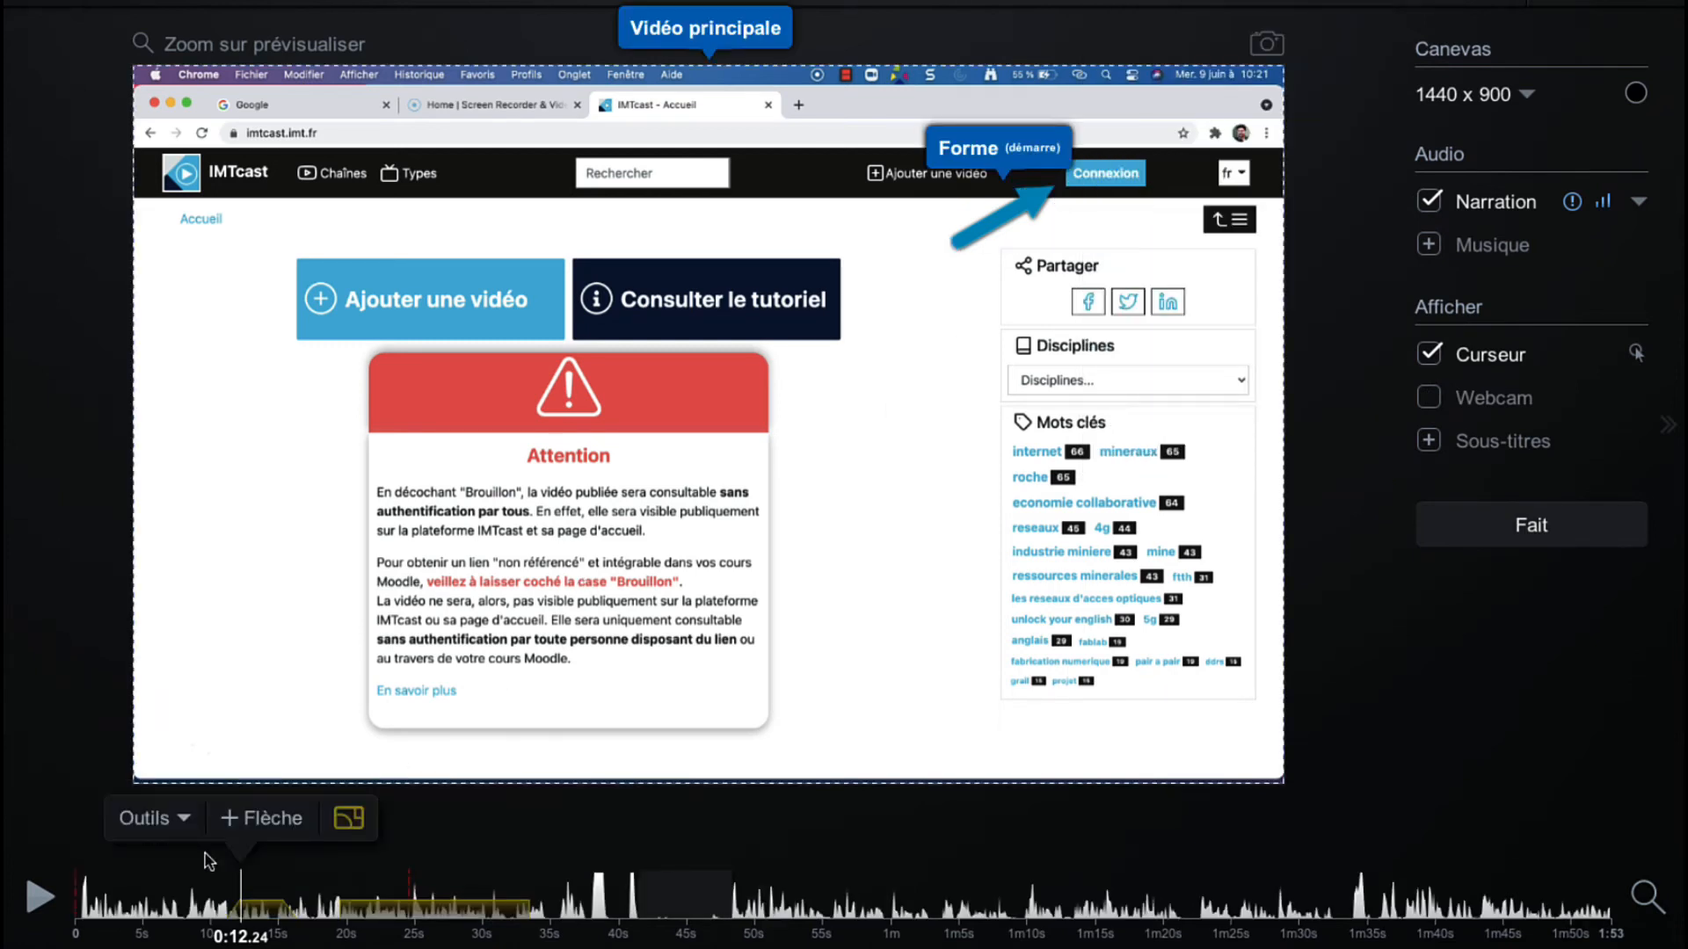
Step: Review the arrow overlay's timing and options, and preview the recording from 0:10.28 past the arrow
left_click(258, 909)
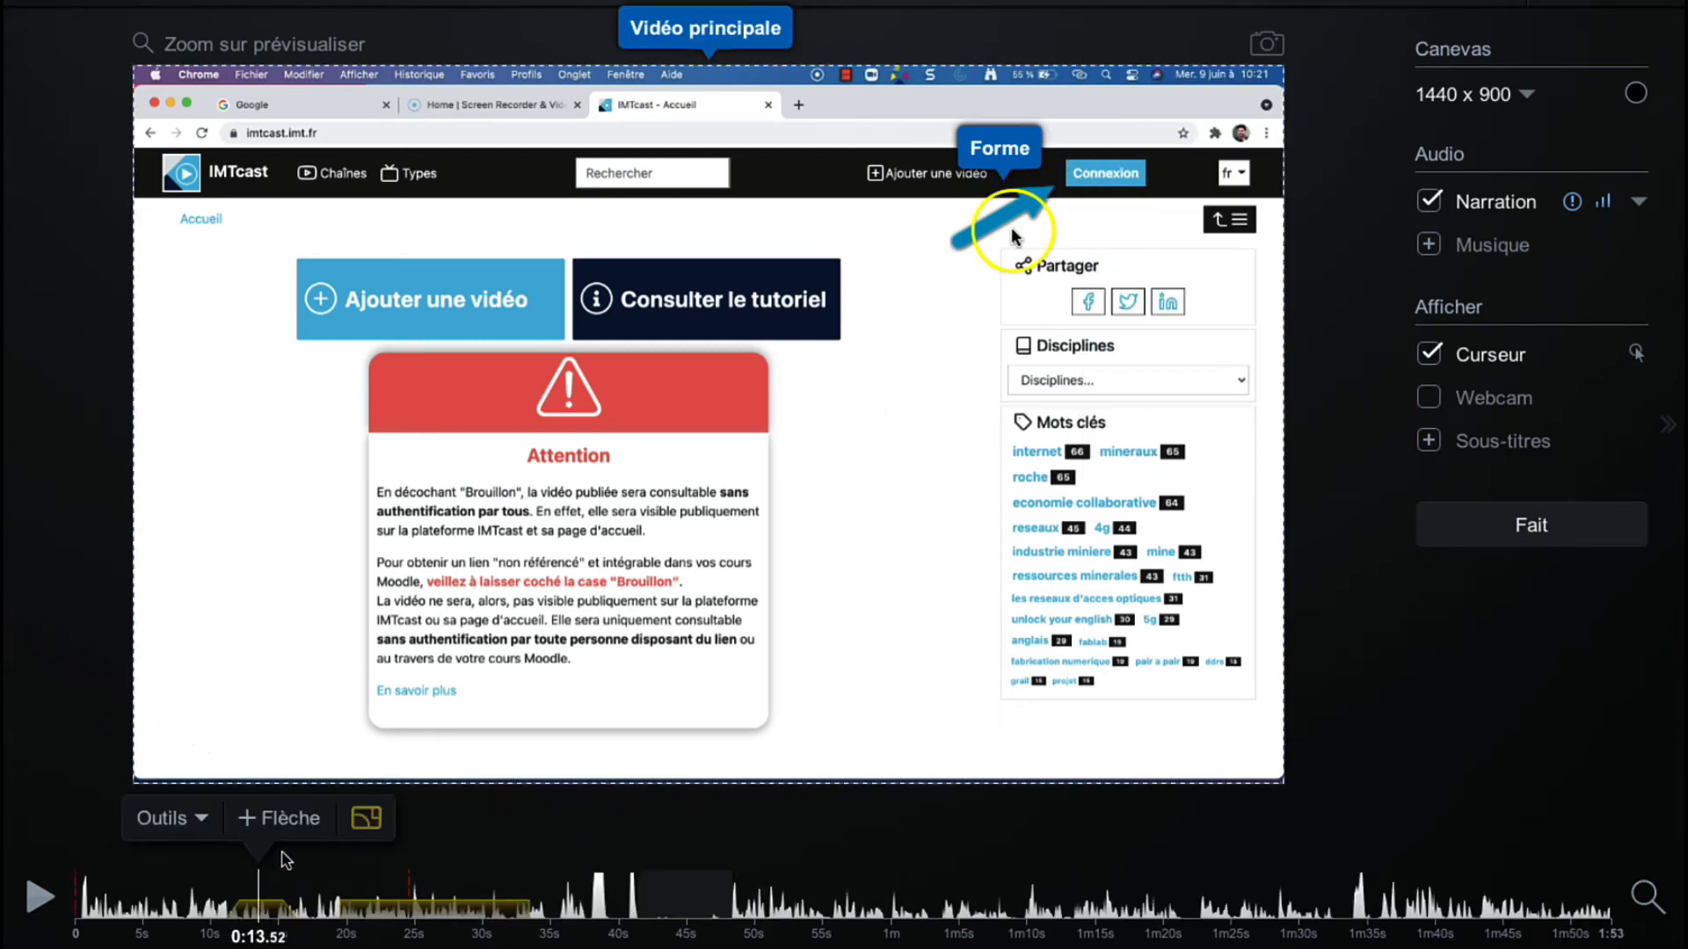
left_click(366, 818)
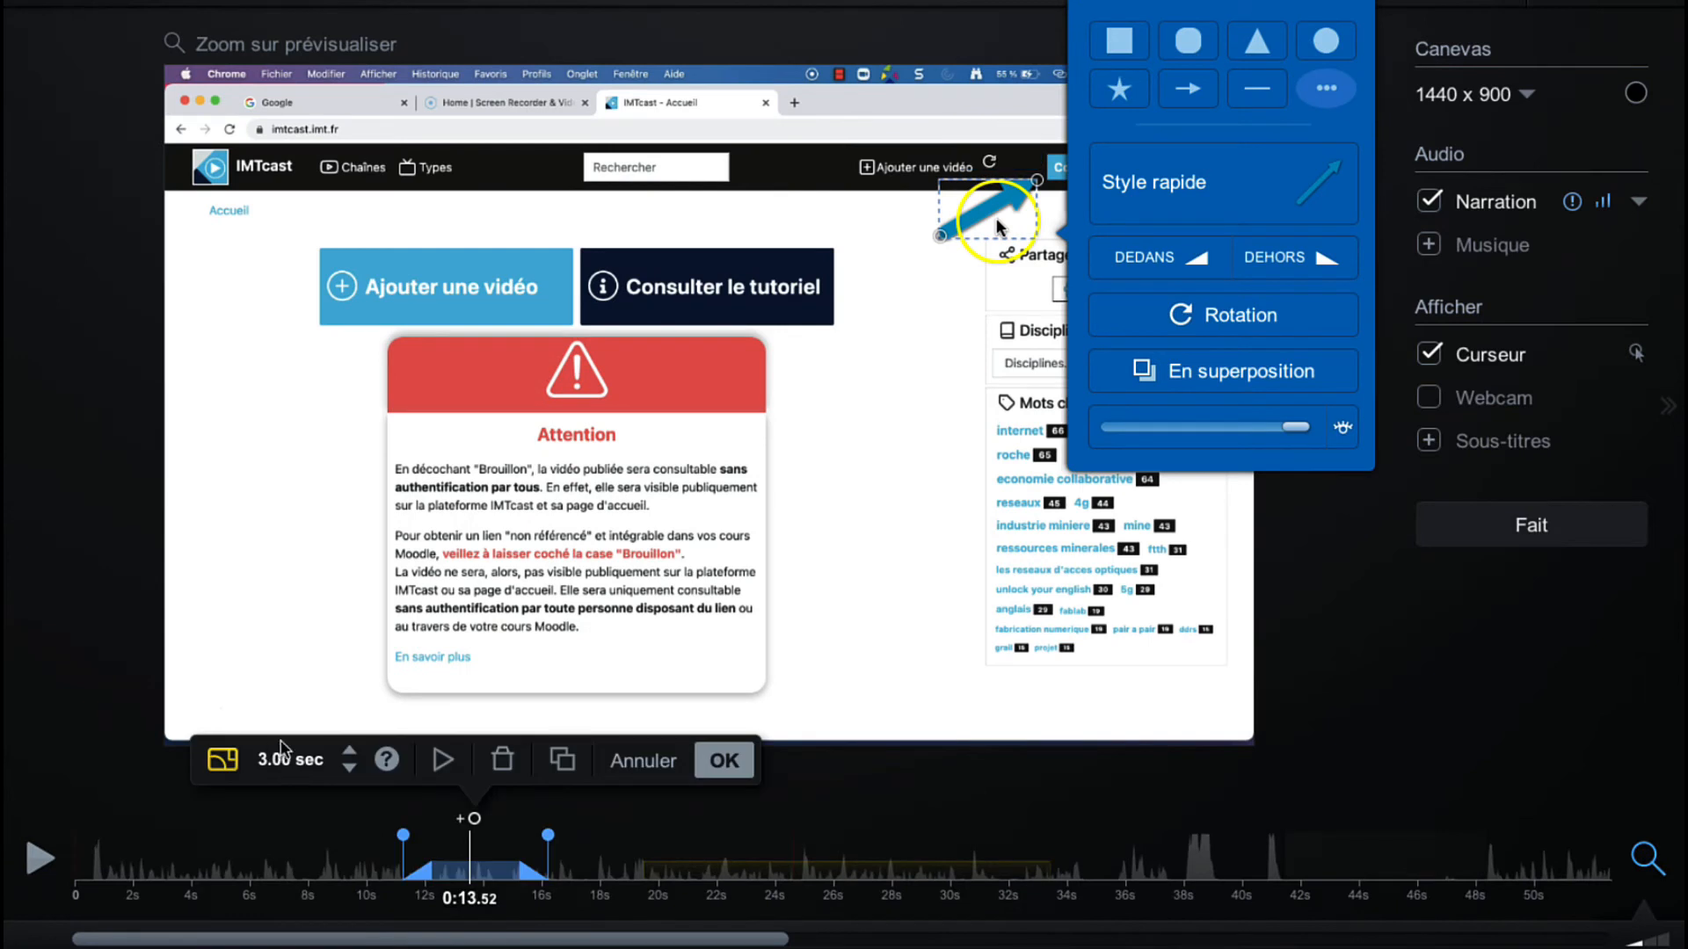
left_click(717, 763)
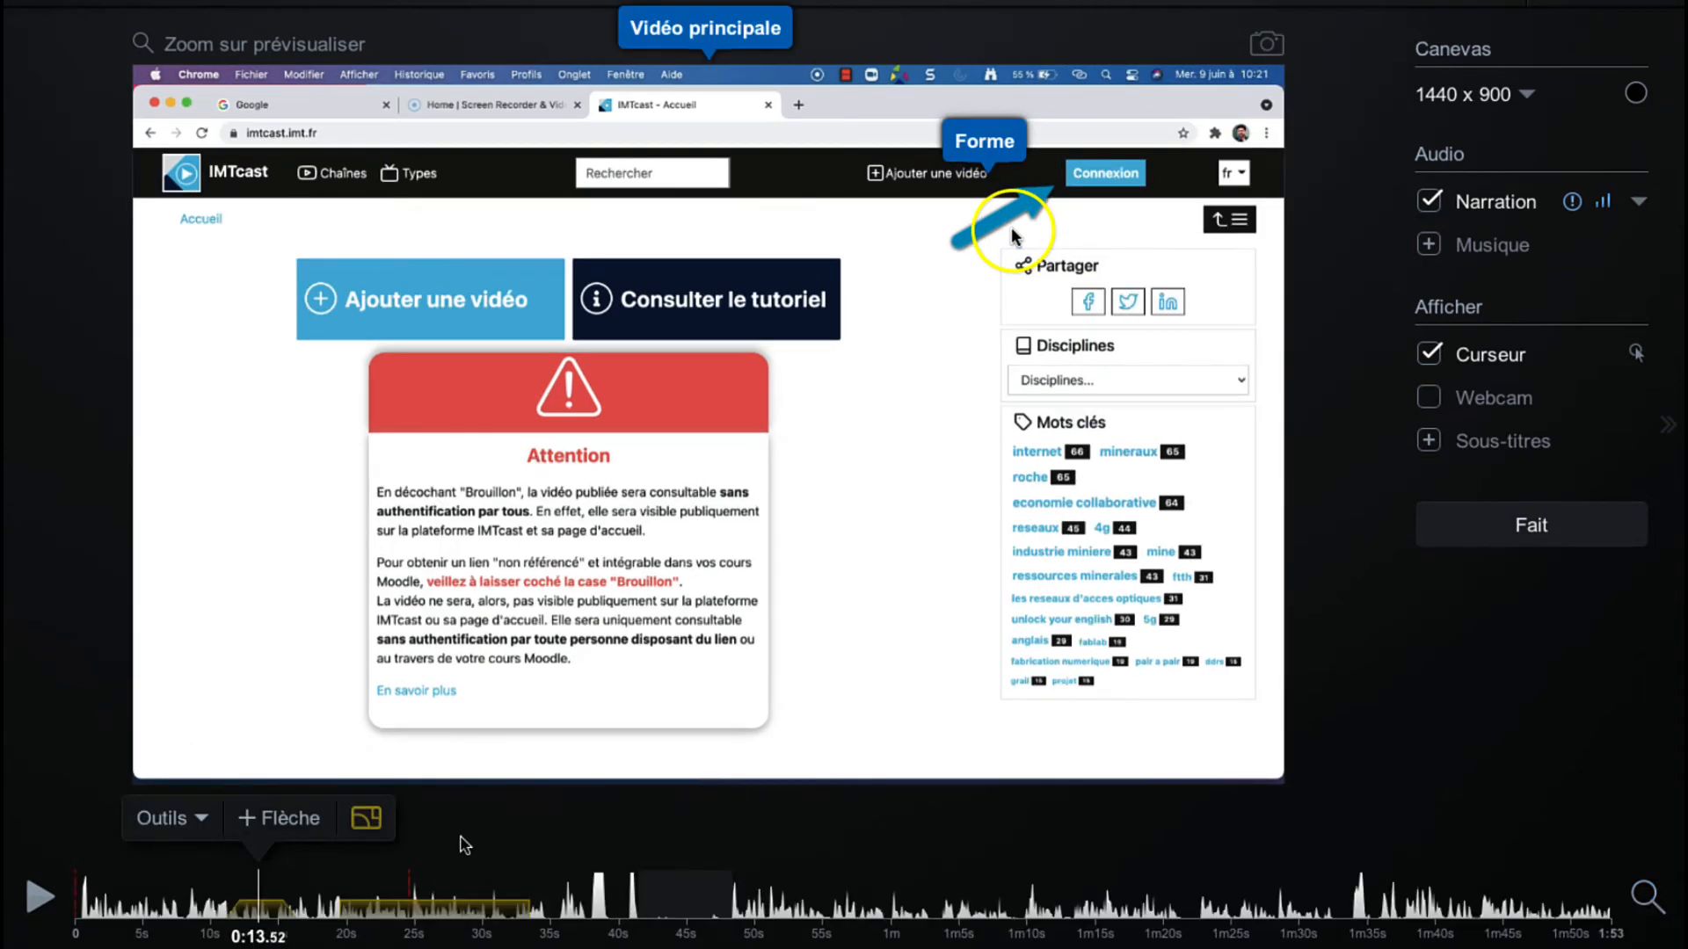
left_click(216, 872)
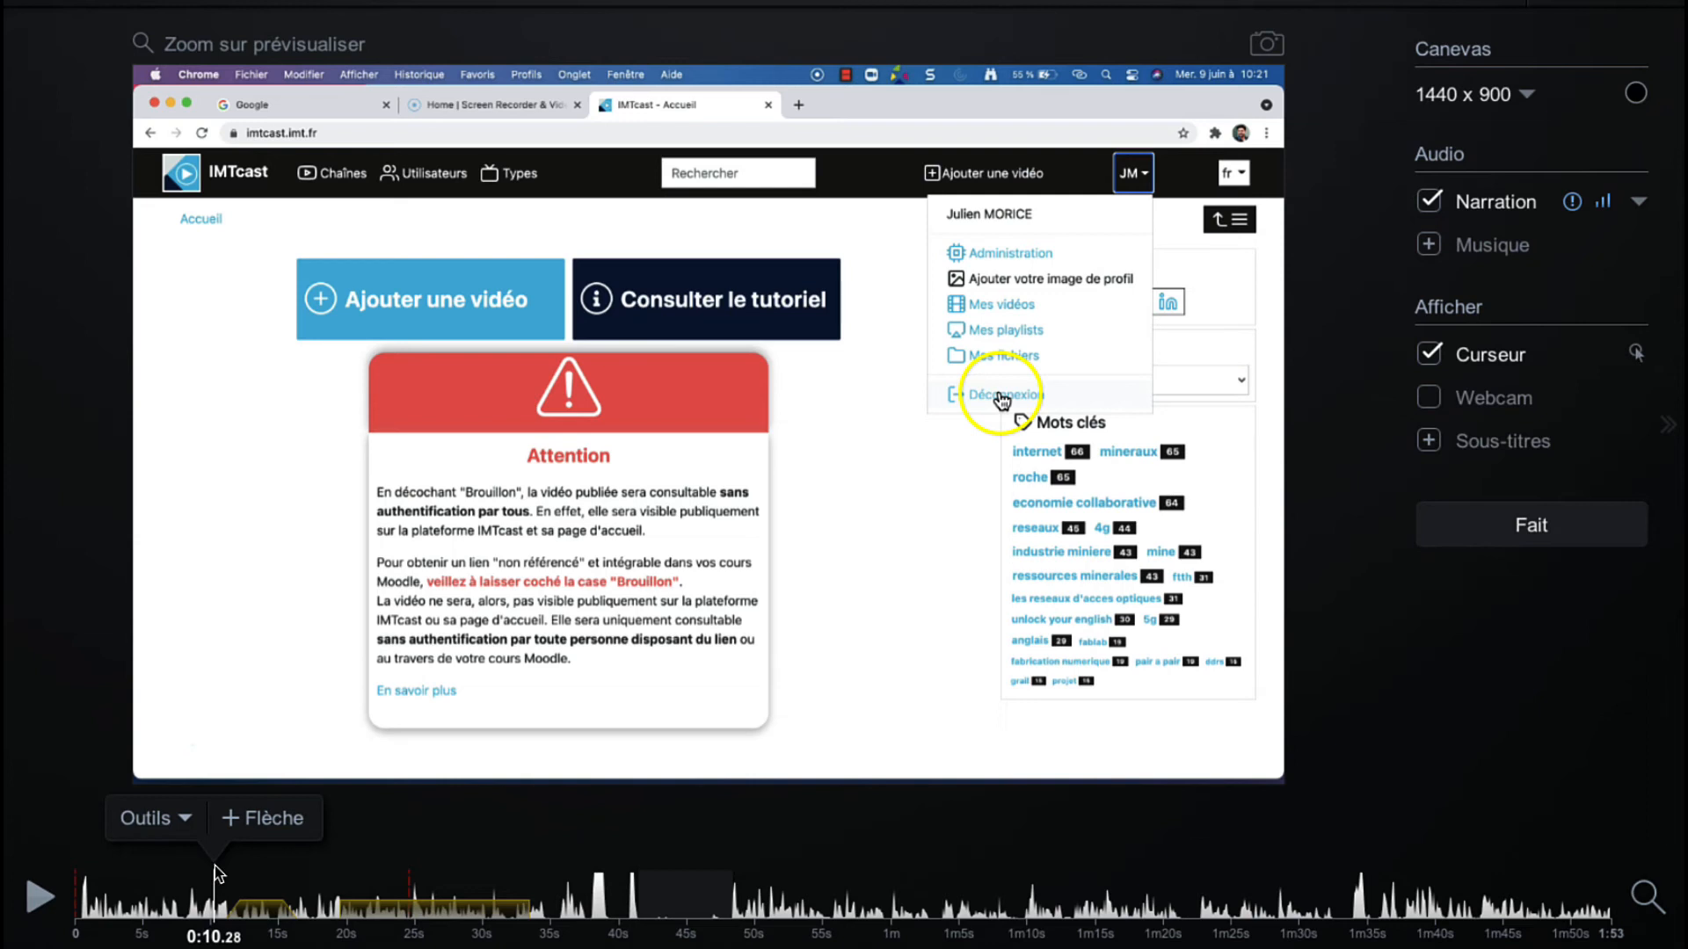
key("space")
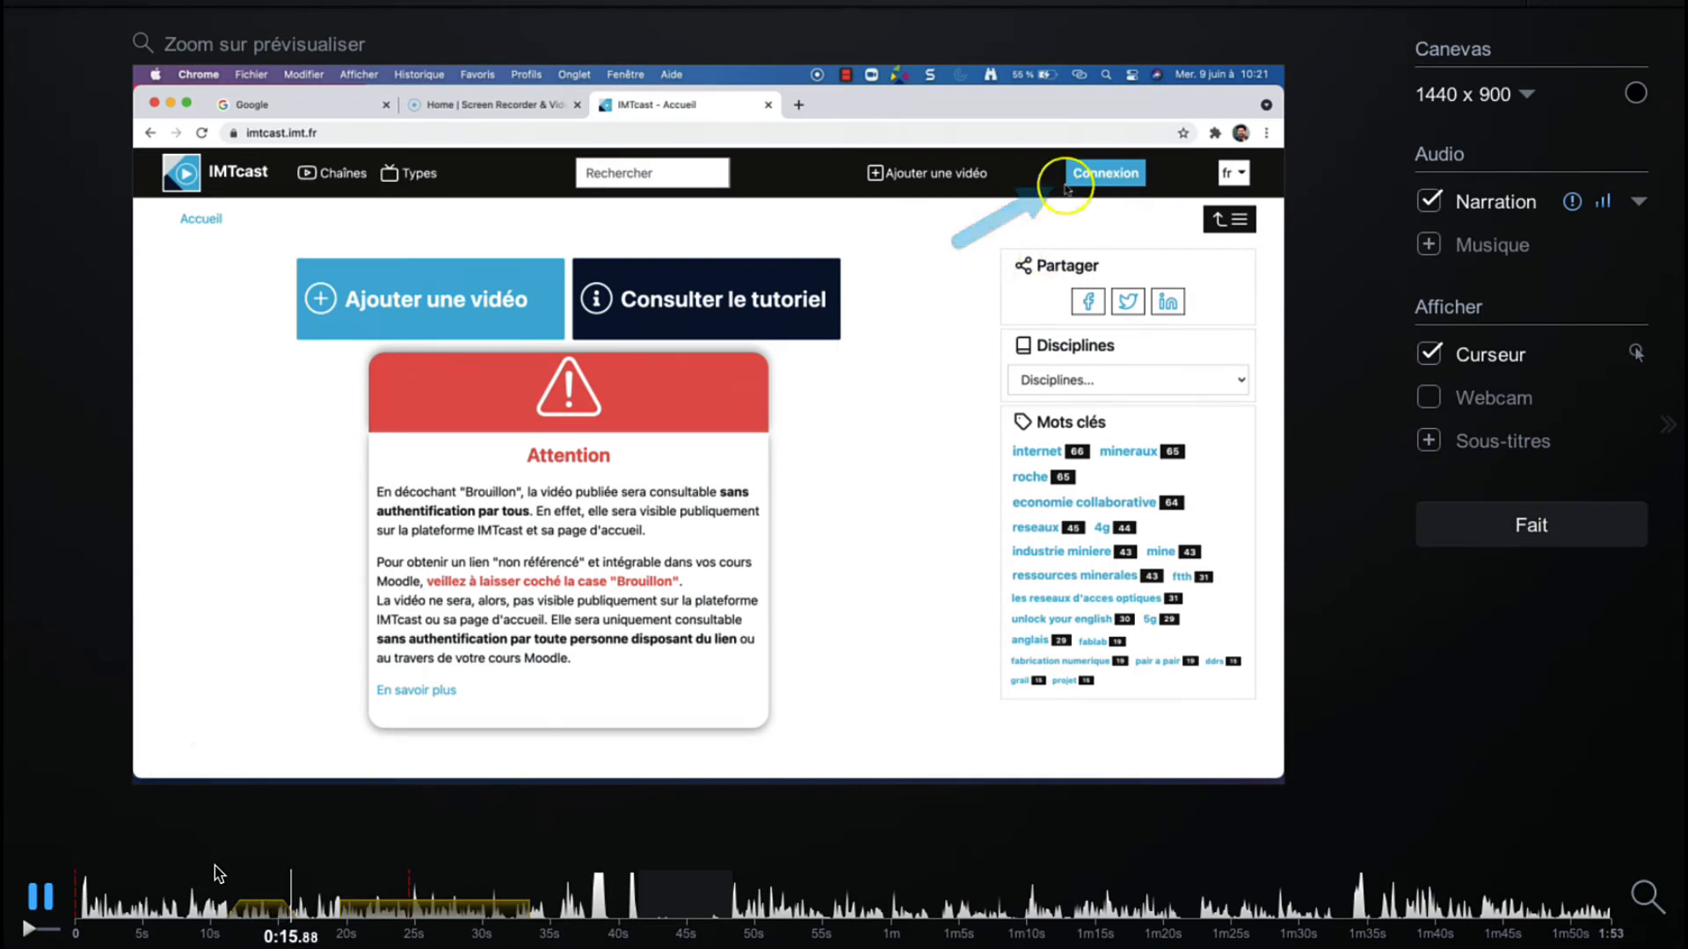
key("space")
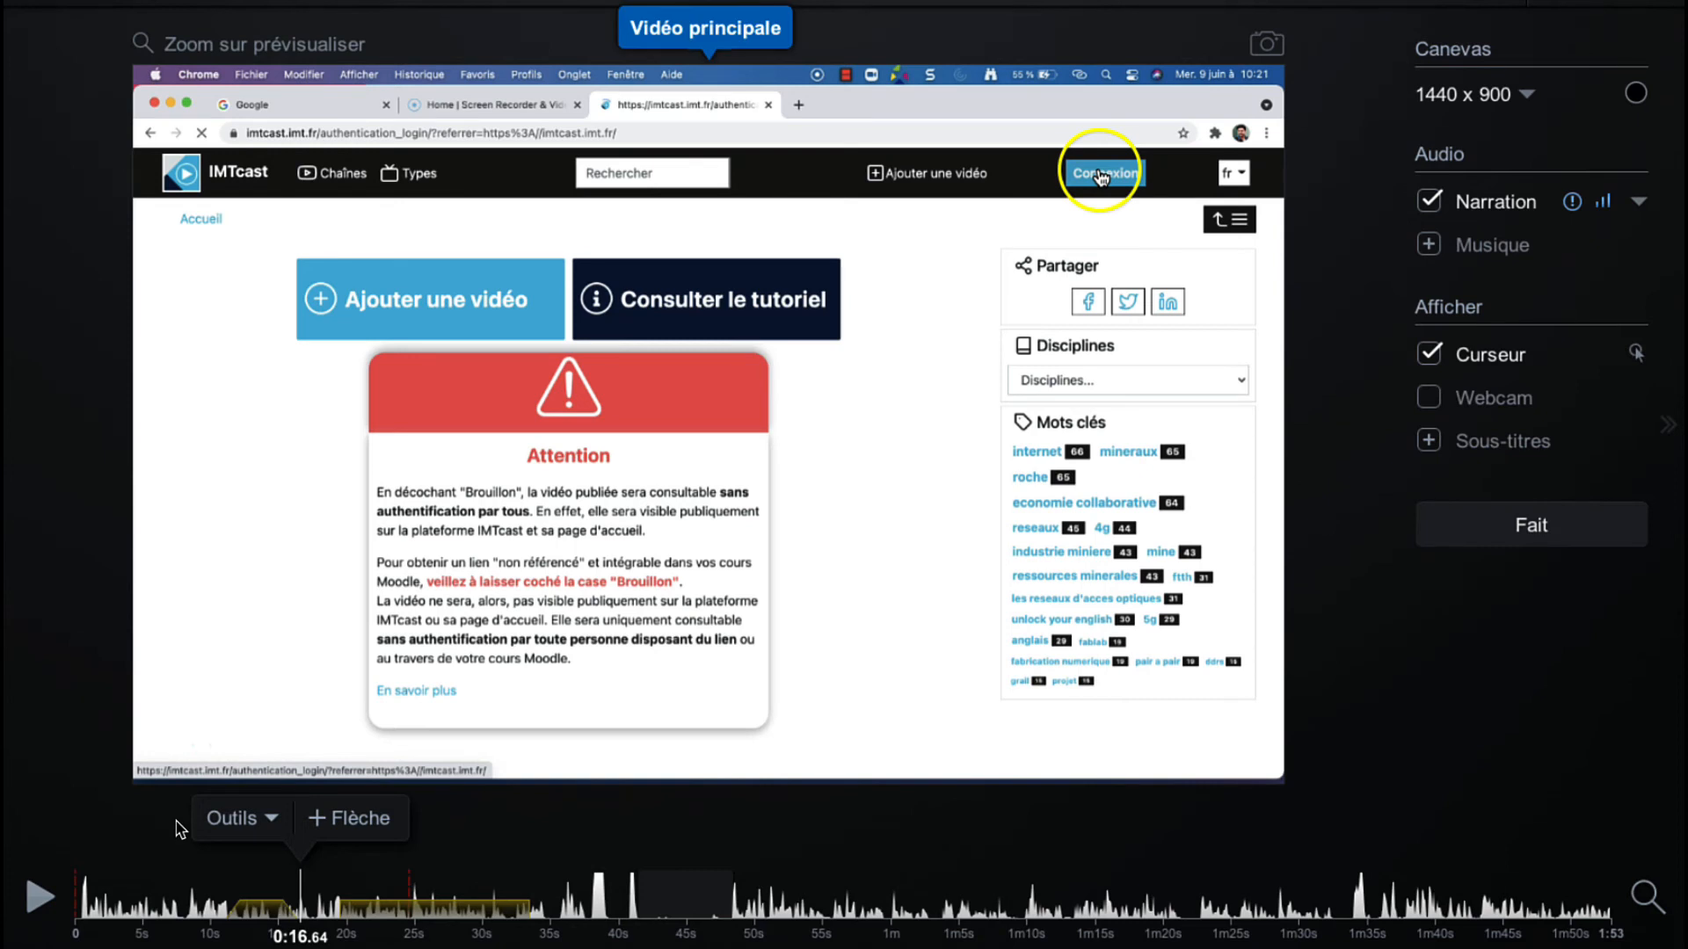
Step: Look over the remaining editing tools, including Masquer, Insérer, Parler, Superposer, Replacer, Bruit and Volume
left_click(269, 828)
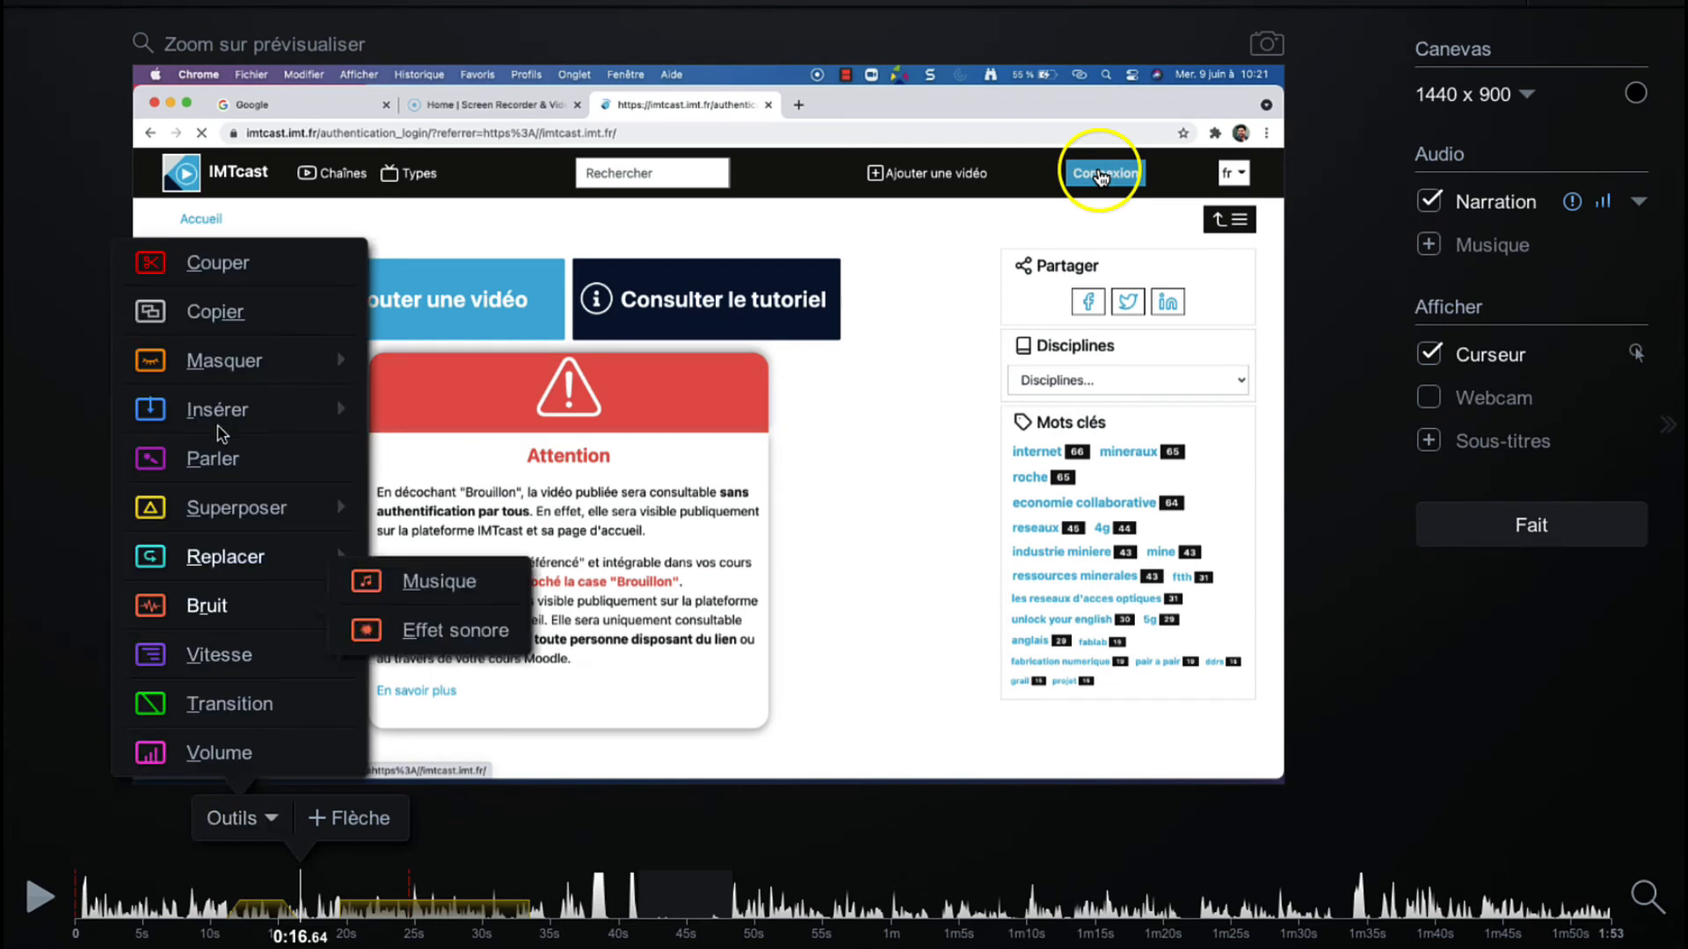
mouse_move(214, 364)
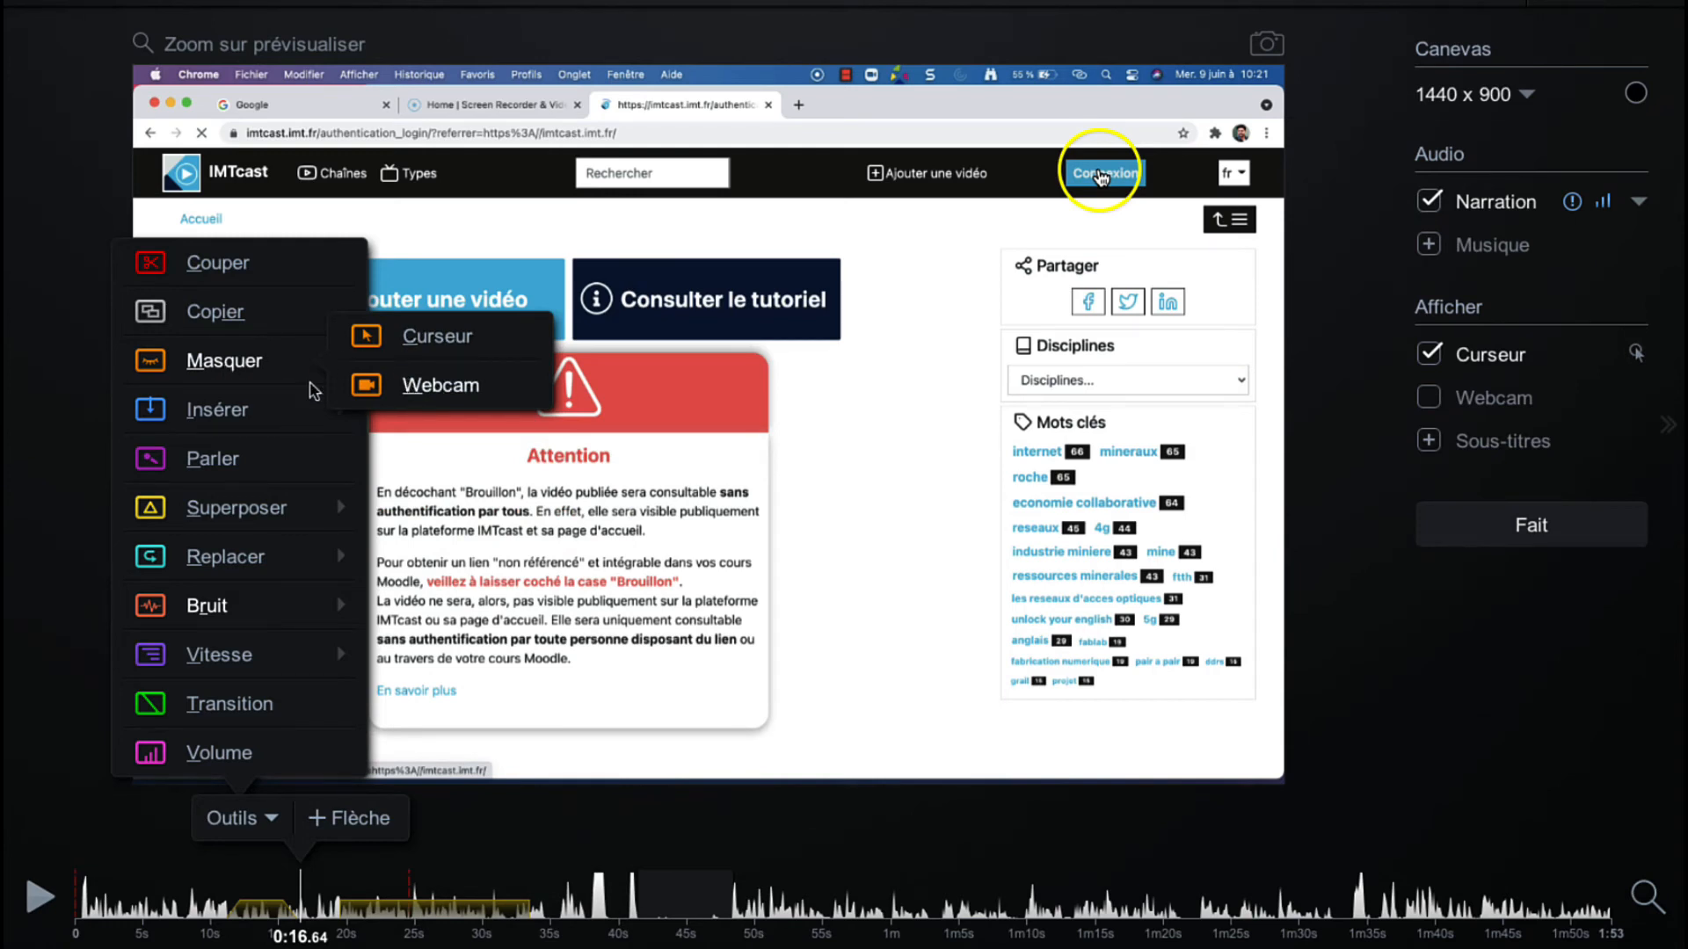
mouse_move(234, 415)
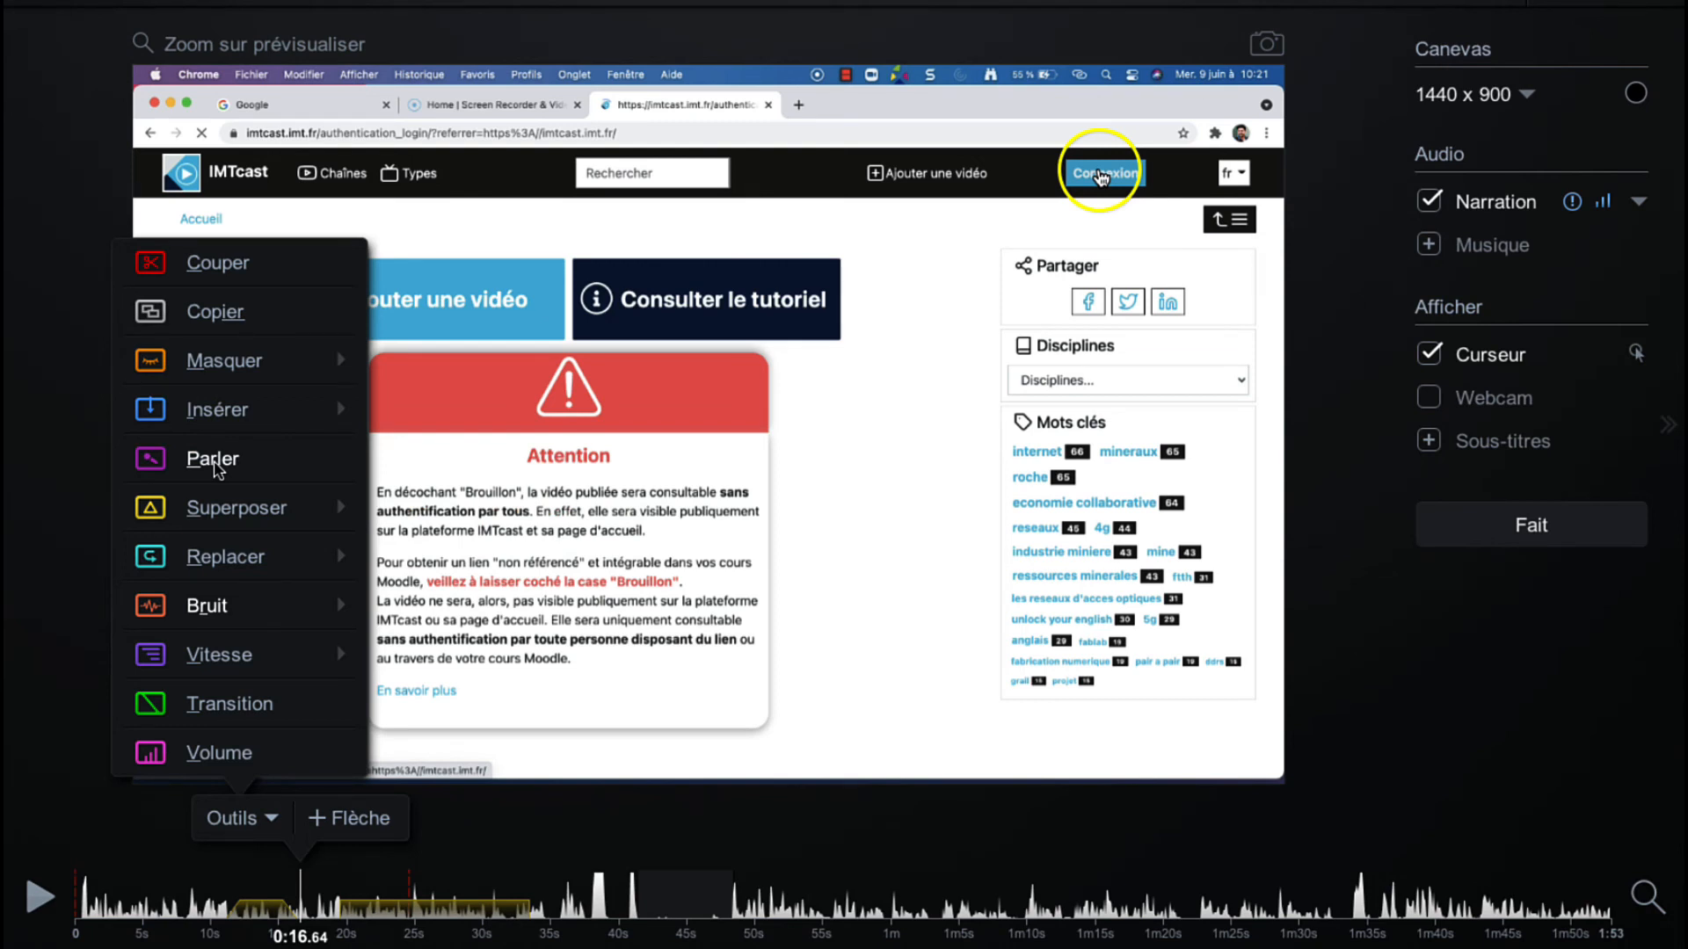
mouse_move(215, 519)
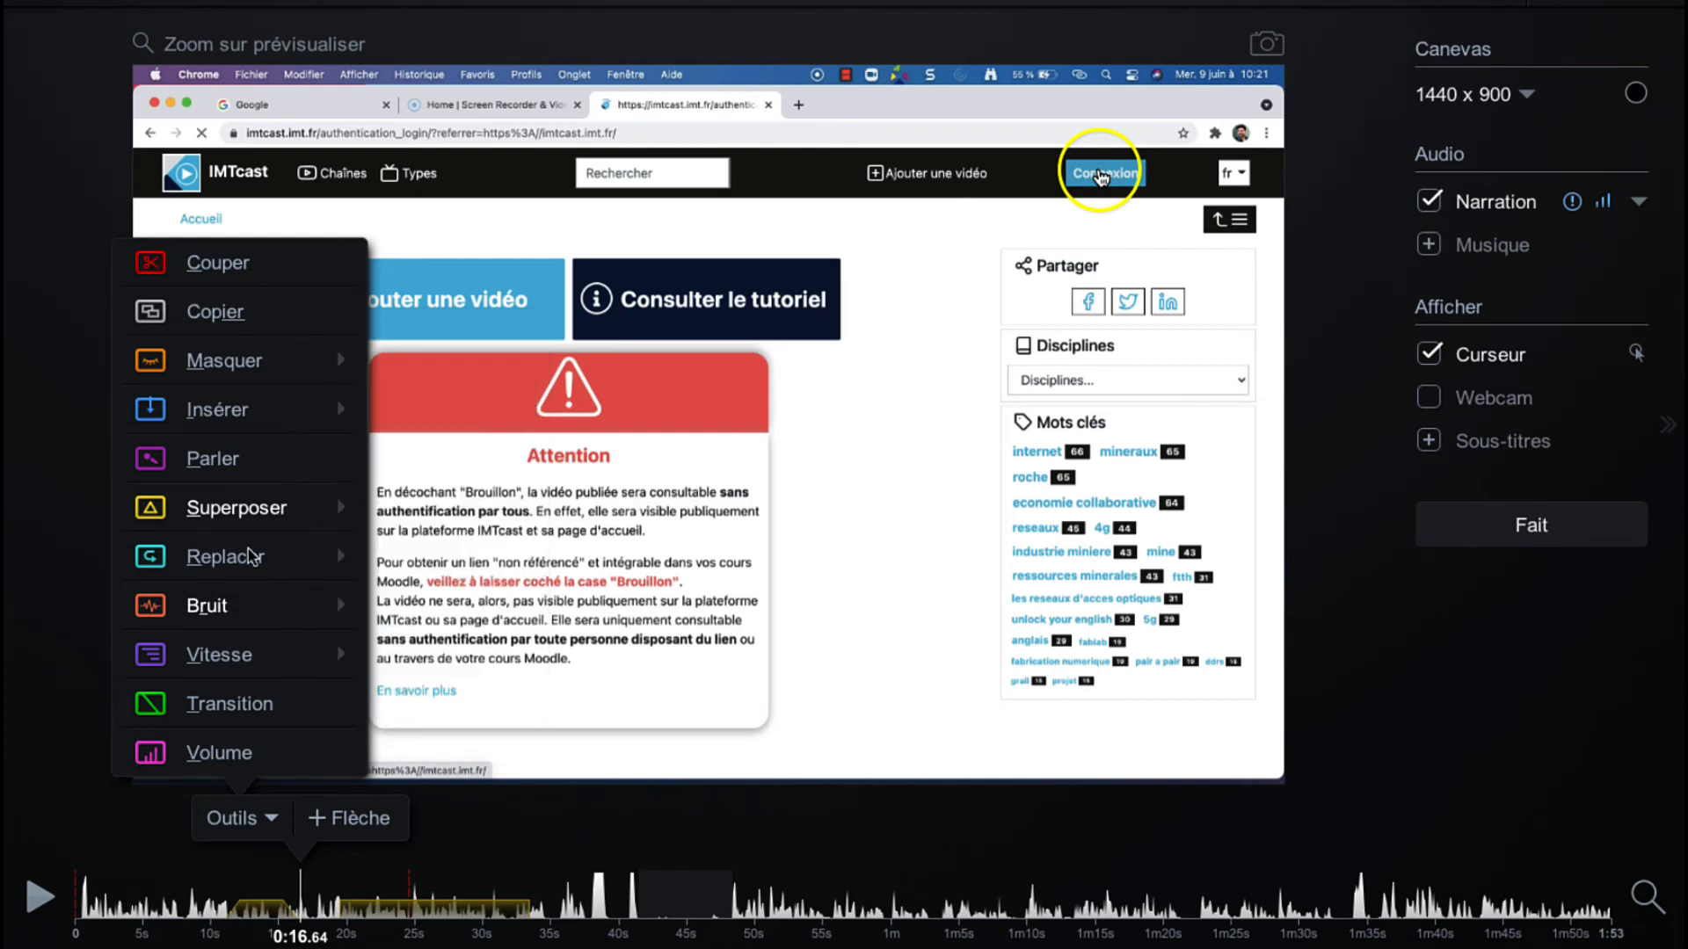
mouse_move(212, 552)
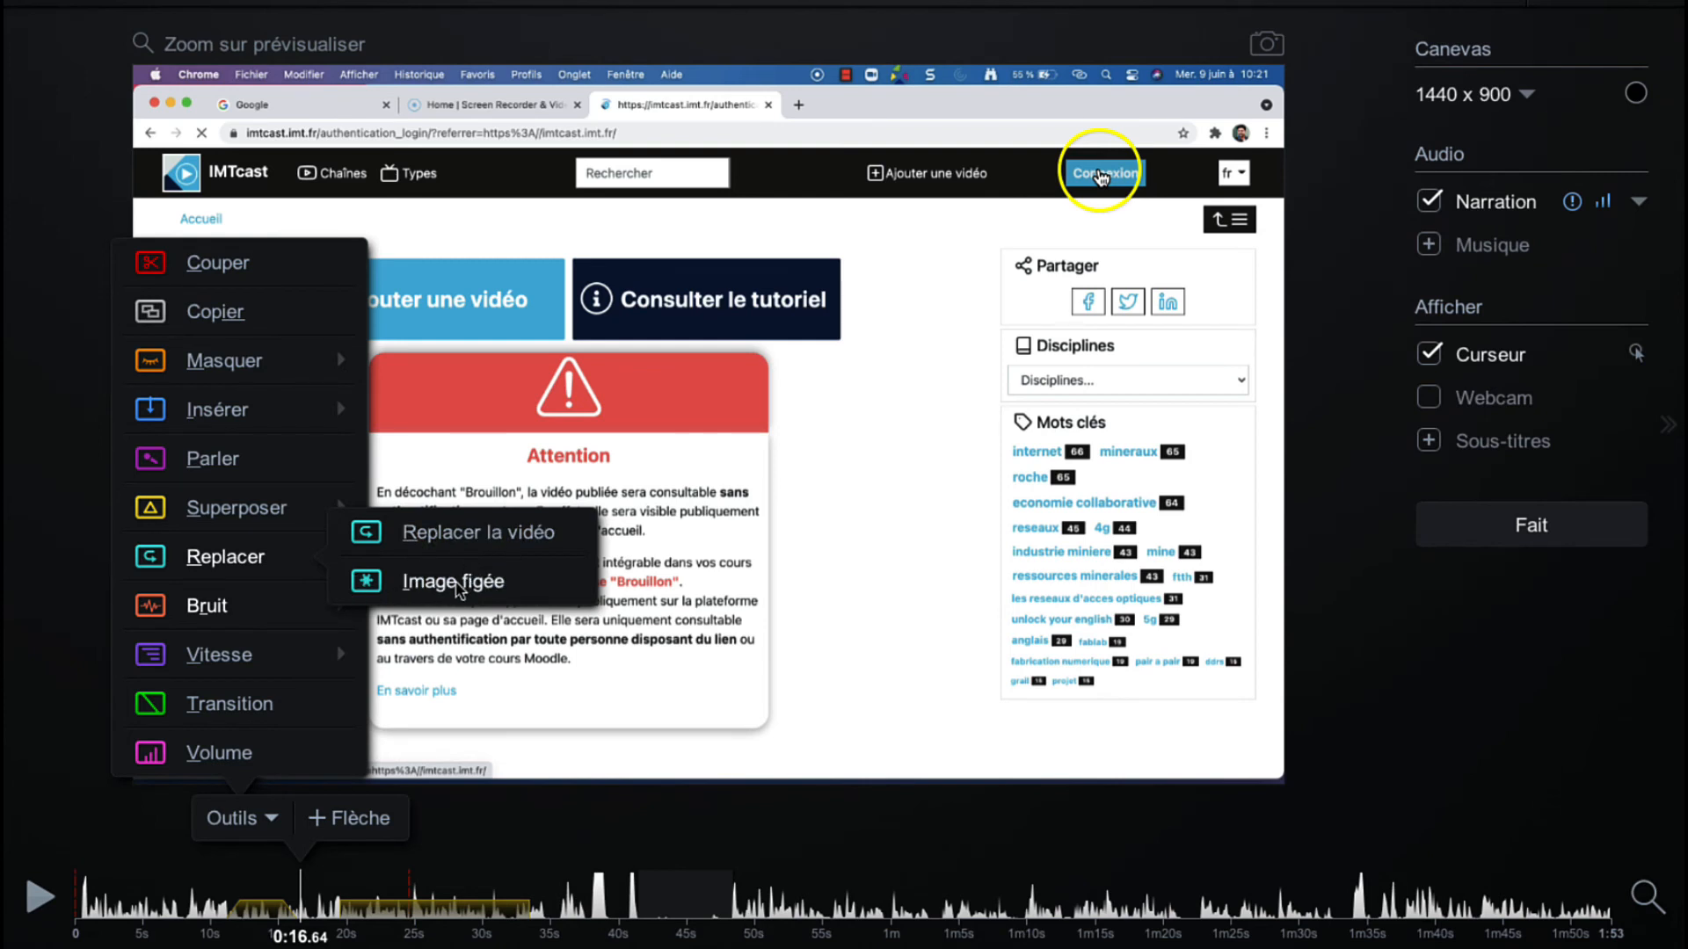
mouse_move(253, 605)
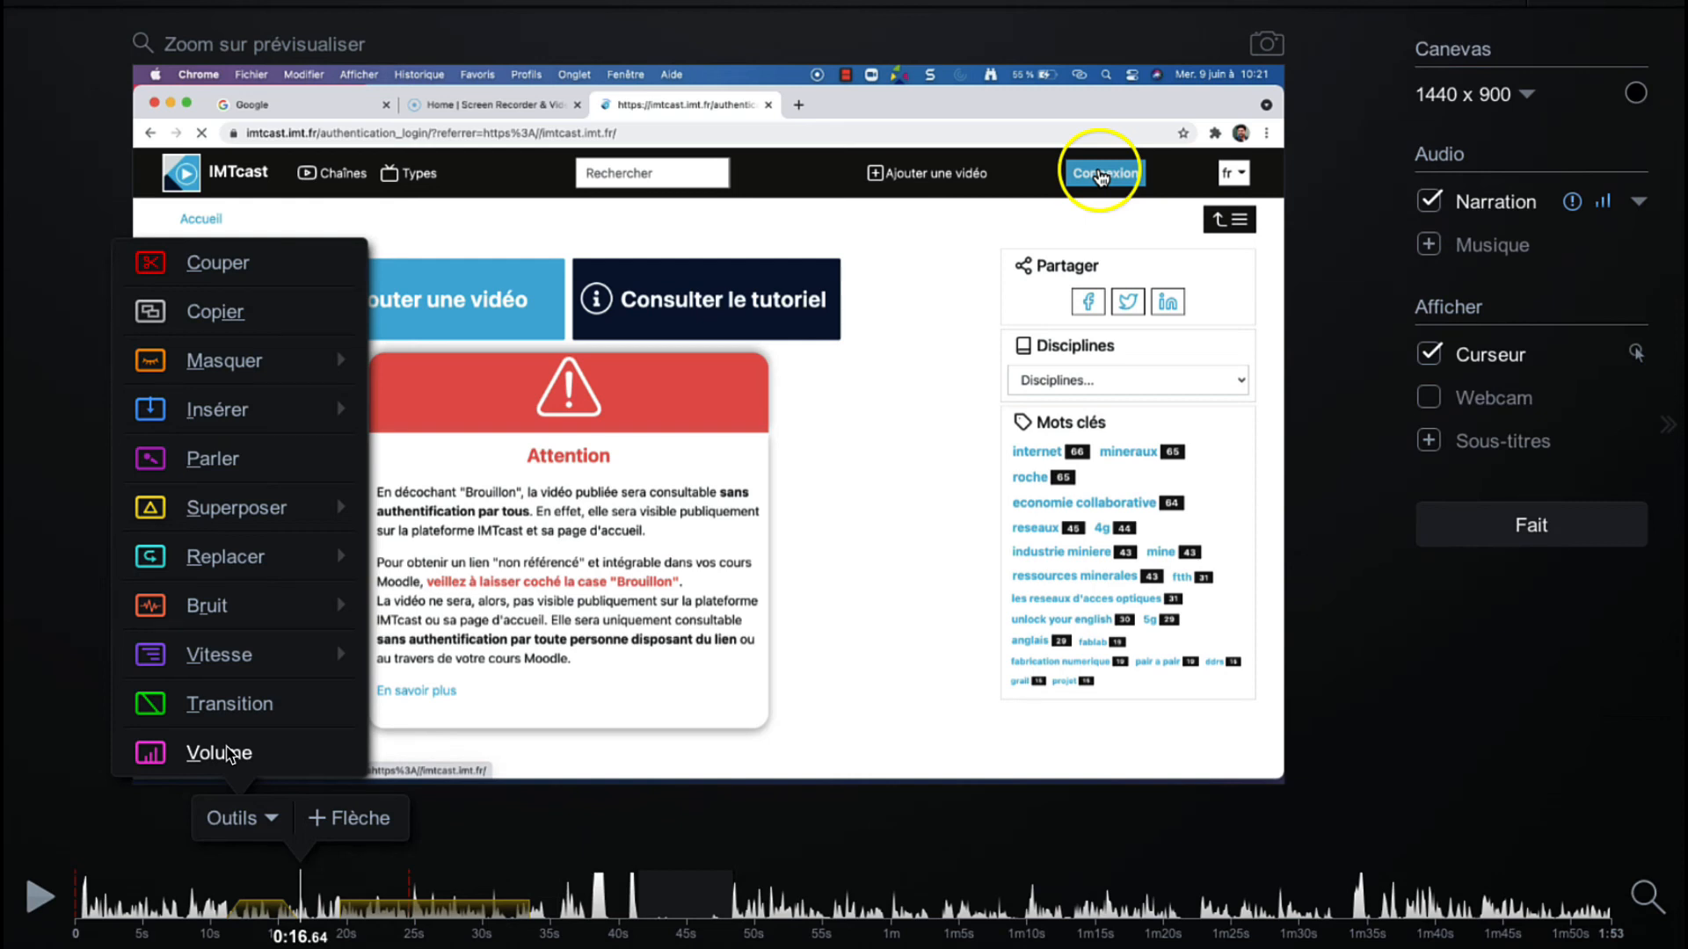
left_click(627, 665)
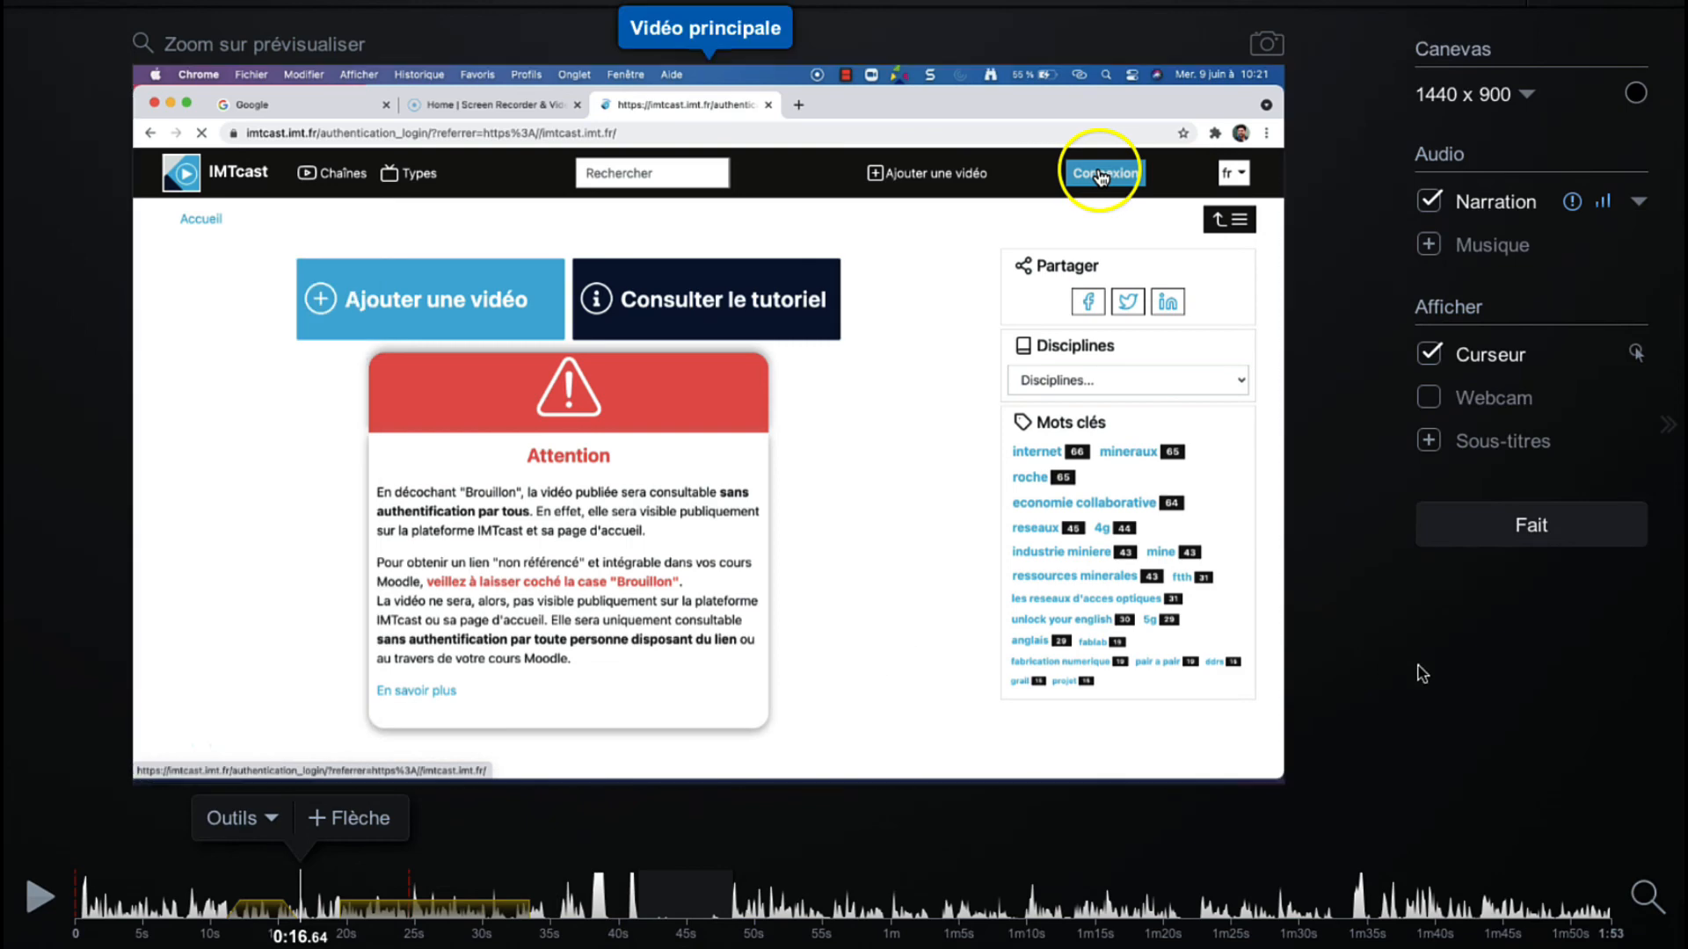
Step: Finish editing the recording and bring up its save and upload options
left_click(1531, 528)
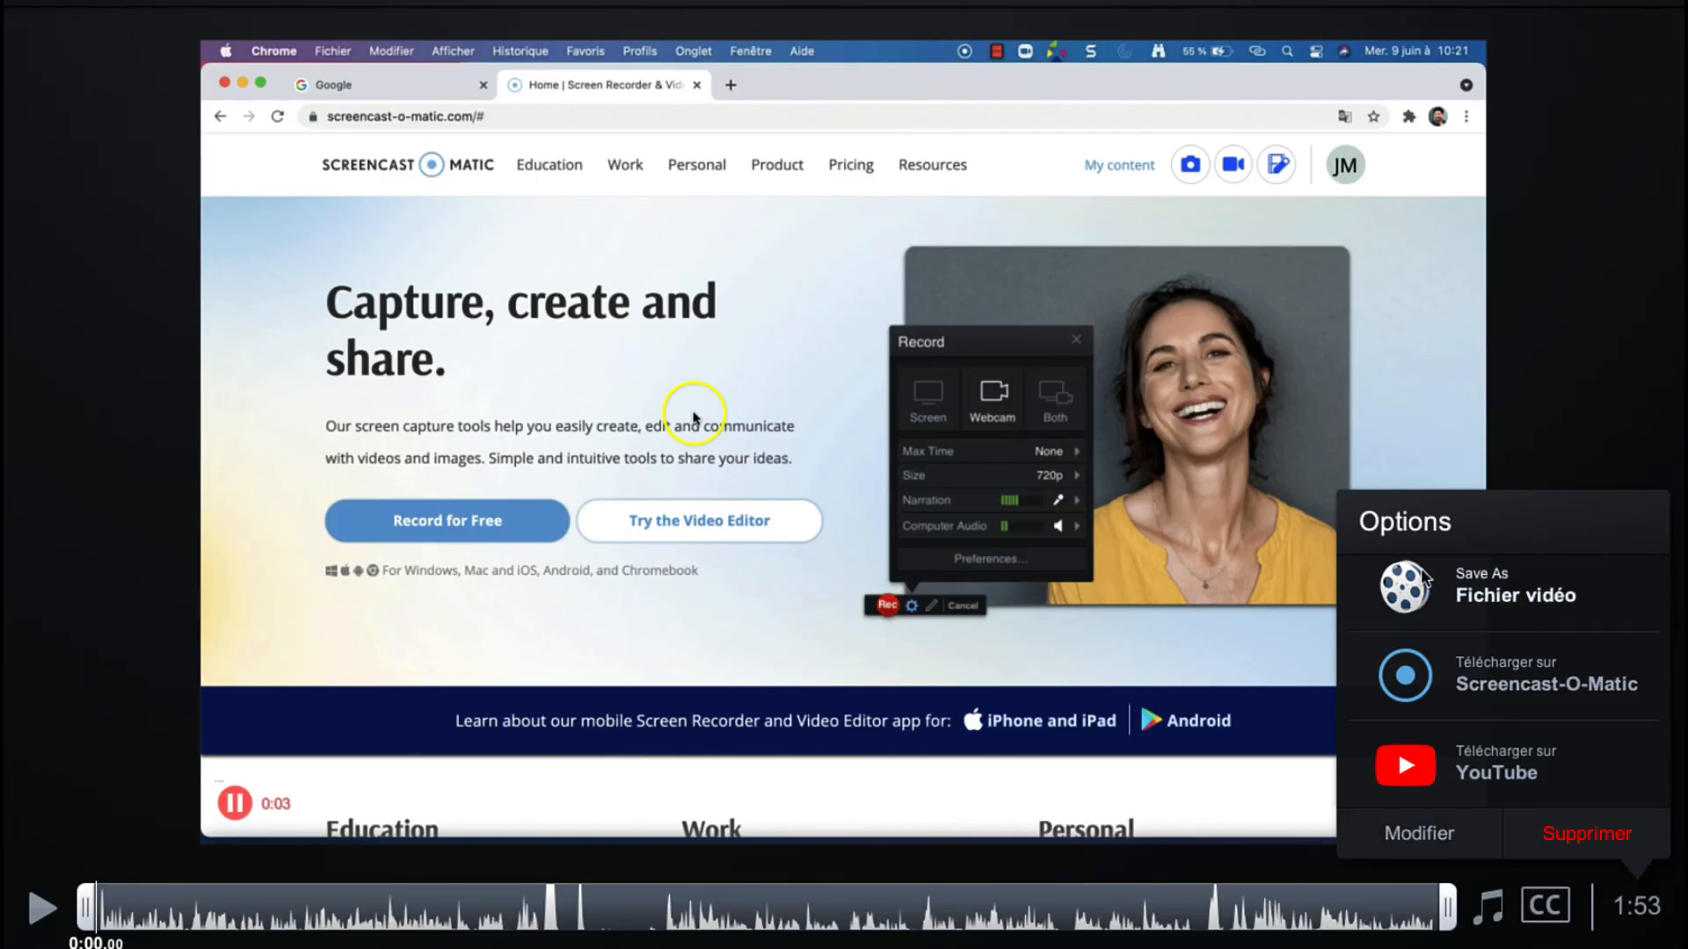